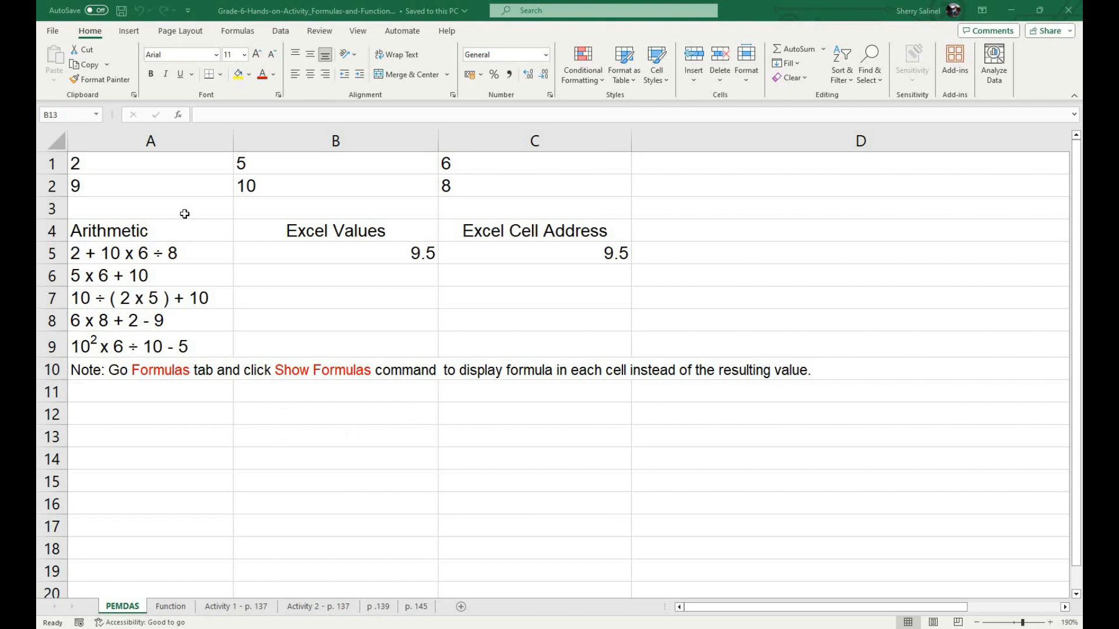
Step: Review the source numbers in A1:C2, the arithmetic expressions in A5:A9 and the Arithmetic and Excel Values headings
{"action": "left_click_drag", "start_coordinate": [150, 157], "coordinate": [516, 188]}
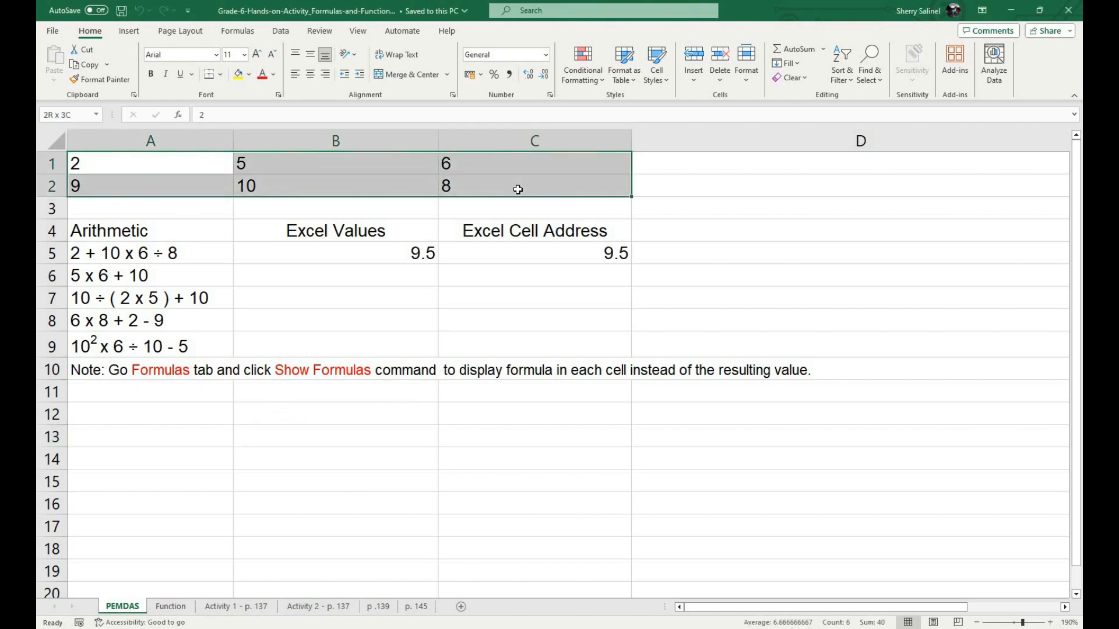
{"action": "left_click", "coordinate": [178, 162]}
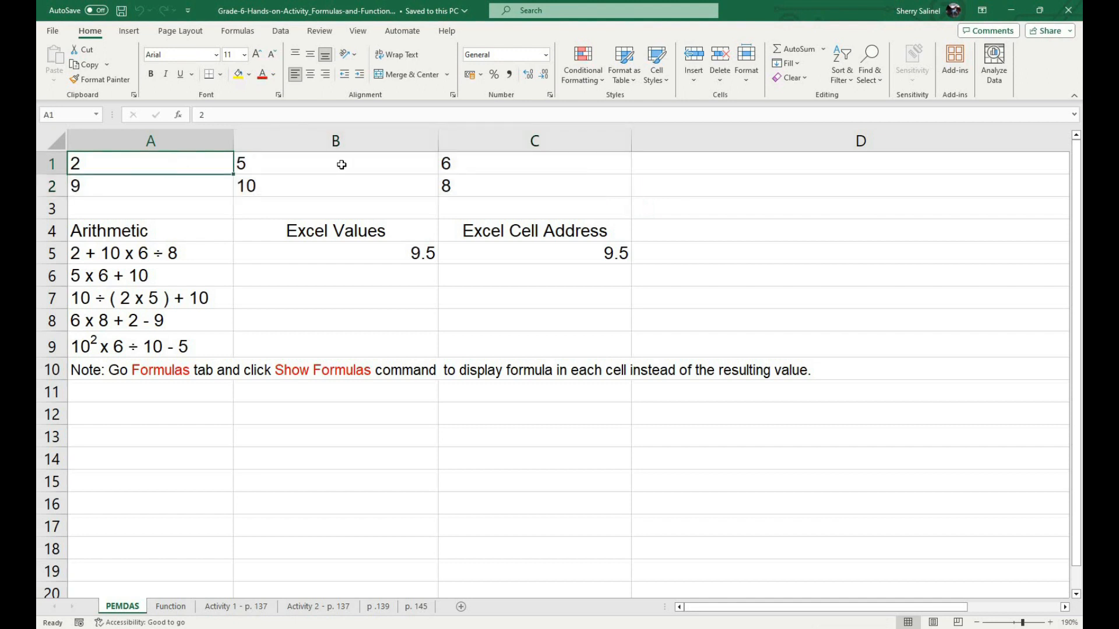
{"action": "left_click", "coordinate": [521, 184]}
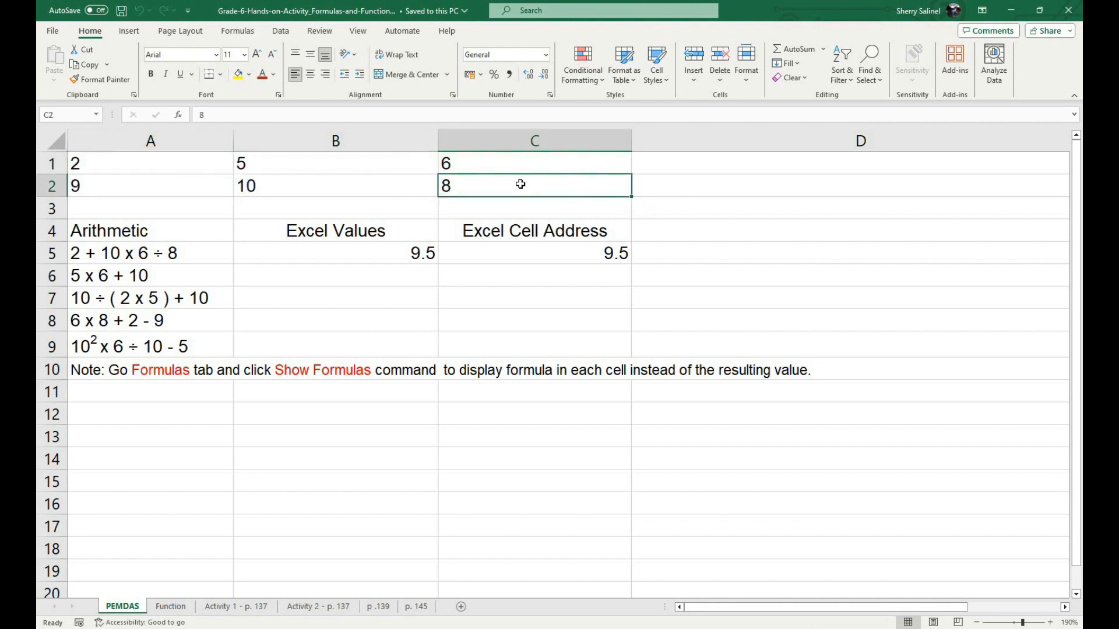
{"action": "left_click_drag", "start_coordinate": [150, 163], "coordinate": [476, 184]}
{"action": "left_click", "coordinate": [117, 234]}
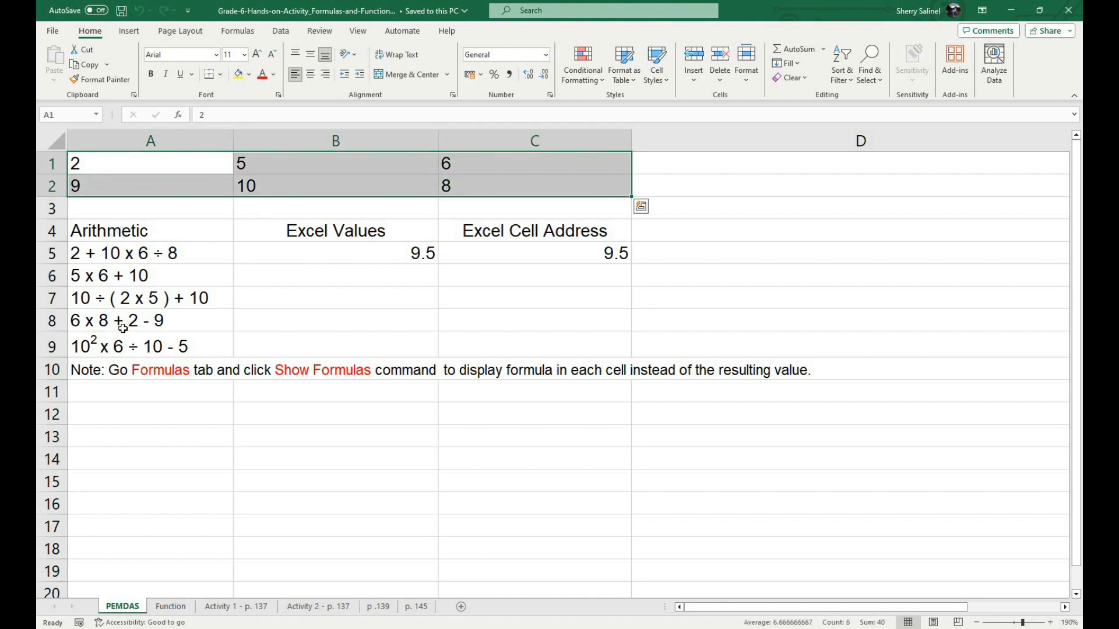
{"action": "left_click", "coordinate": [125, 357], "text": "shift"}
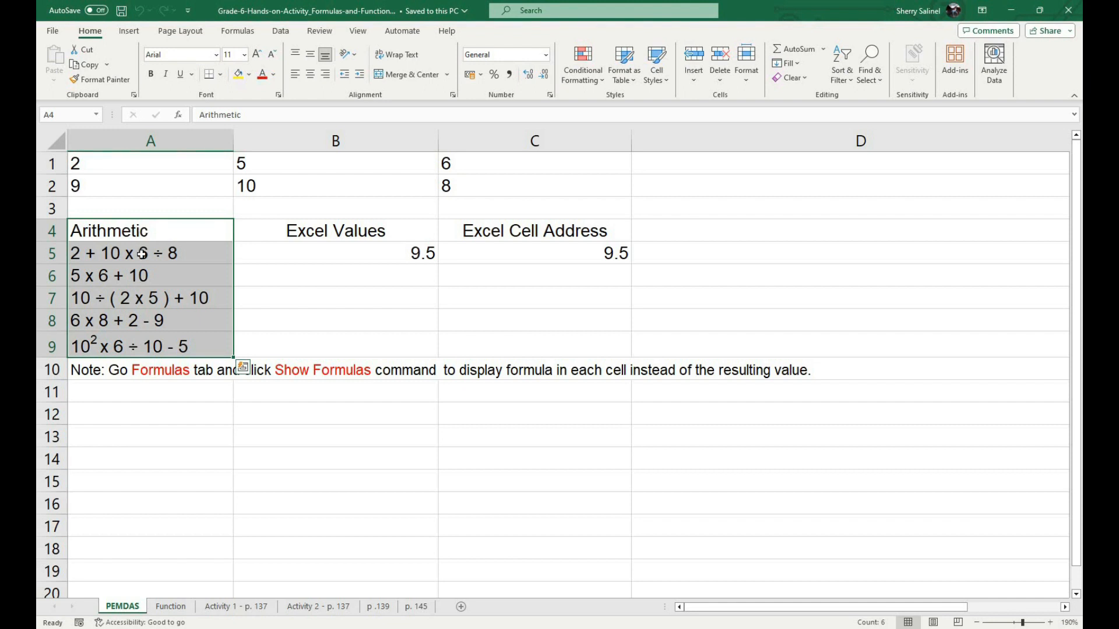
{"action": "left_click_drag", "start_coordinate": [137, 254], "coordinate": [141, 347]}
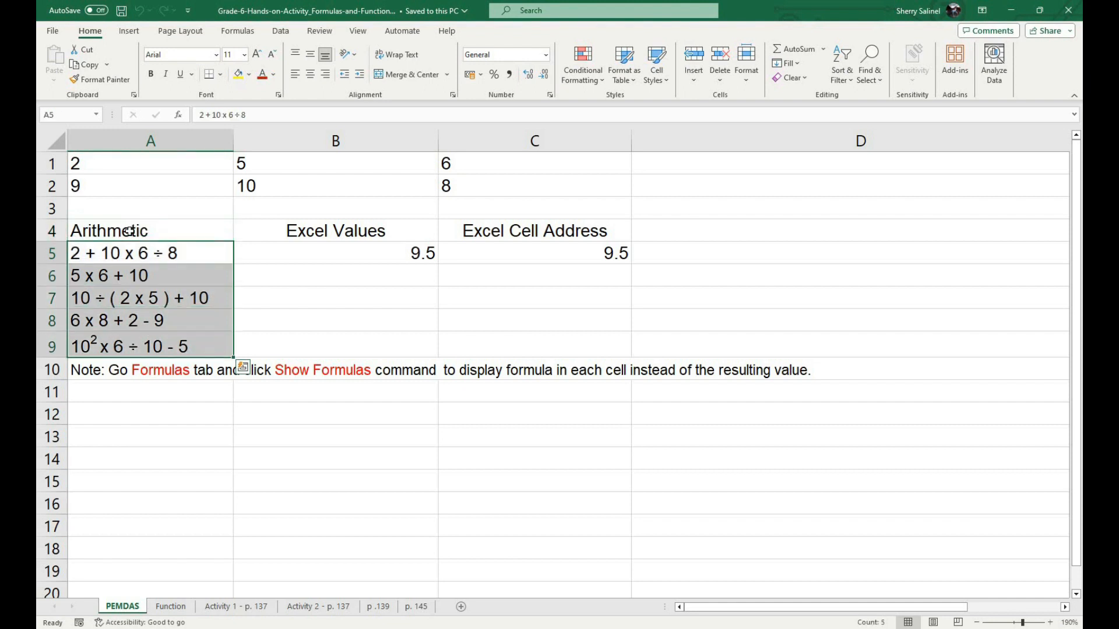
{"action": "left_click", "coordinate": [132, 233]}
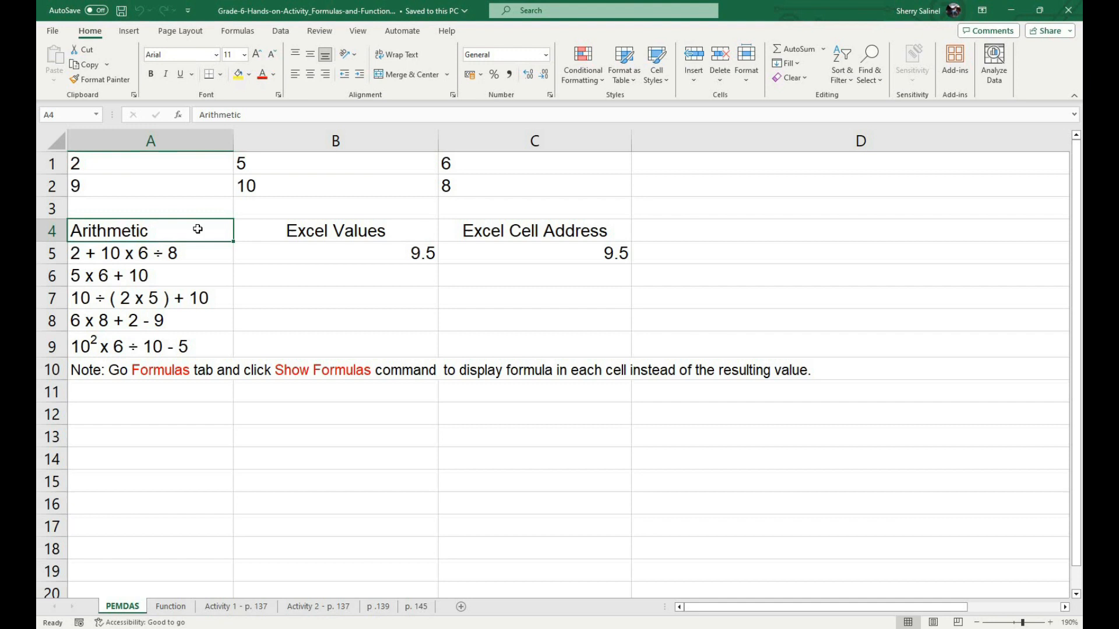
{"action": "left_click", "coordinate": [387, 238]}
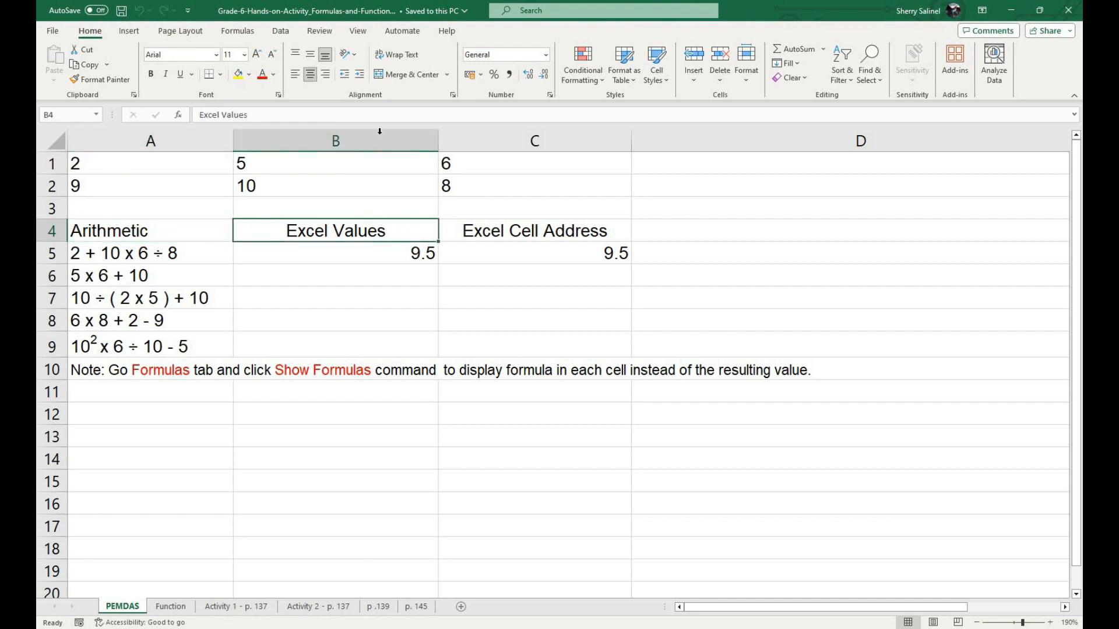
Step: Compare the value-based example formula in B5 with the cell-address formula in C5 for the first expression
{"action": "left_click", "coordinate": [368, 249]}
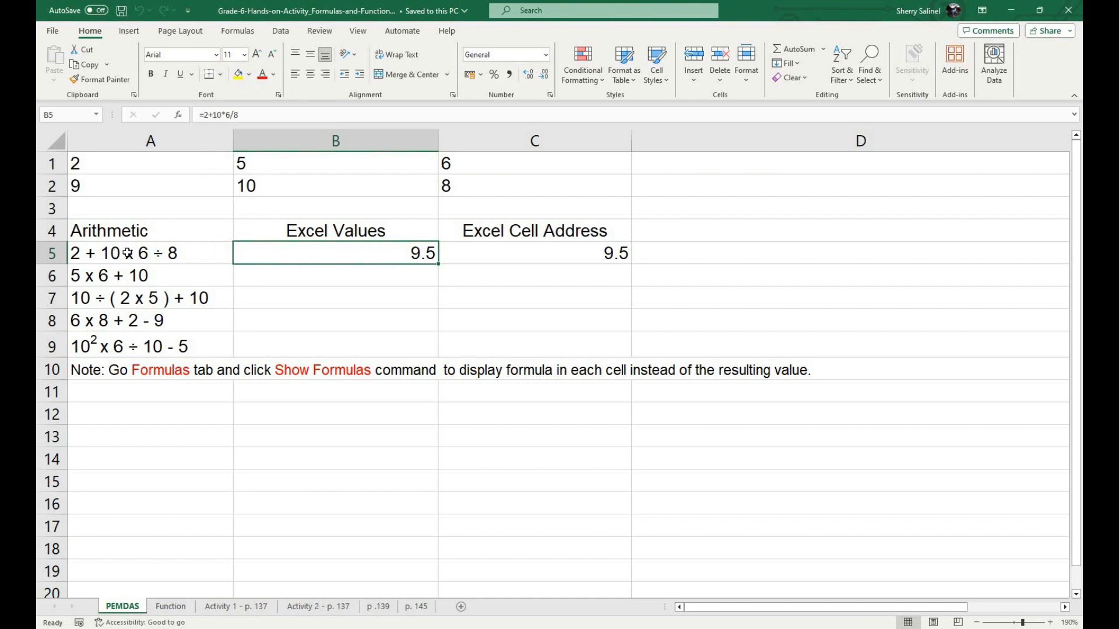
{"action": "key", "text": "Left"}
{"action": "key", "text": "Right"}
{"action": "left_click", "coordinate": [528, 254]}
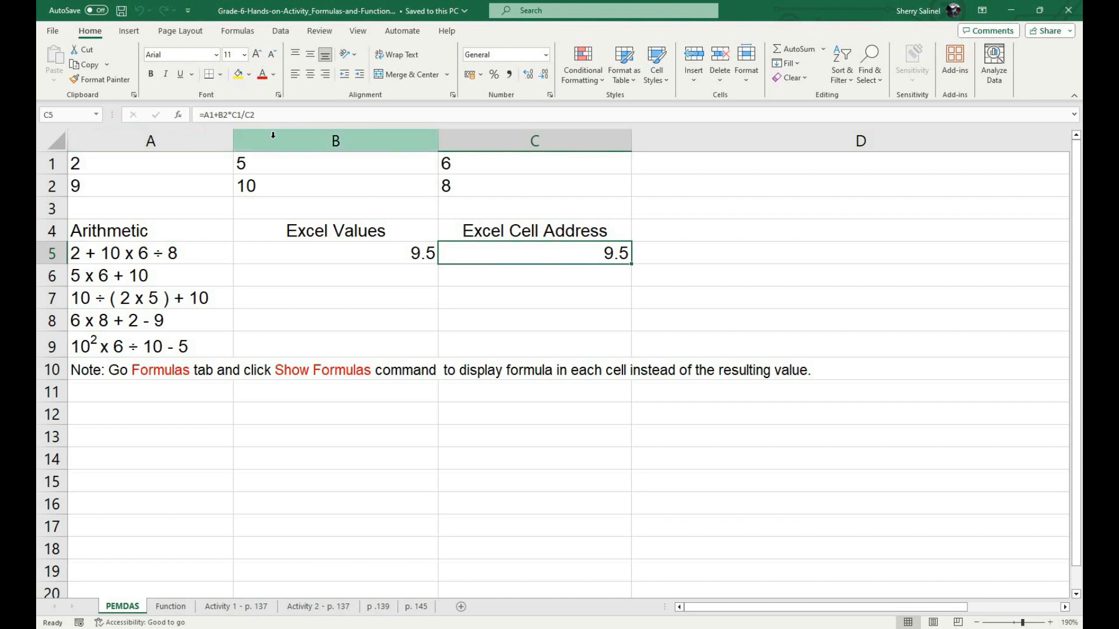
{"action": "left_click", "coordinate": [394, 256]}
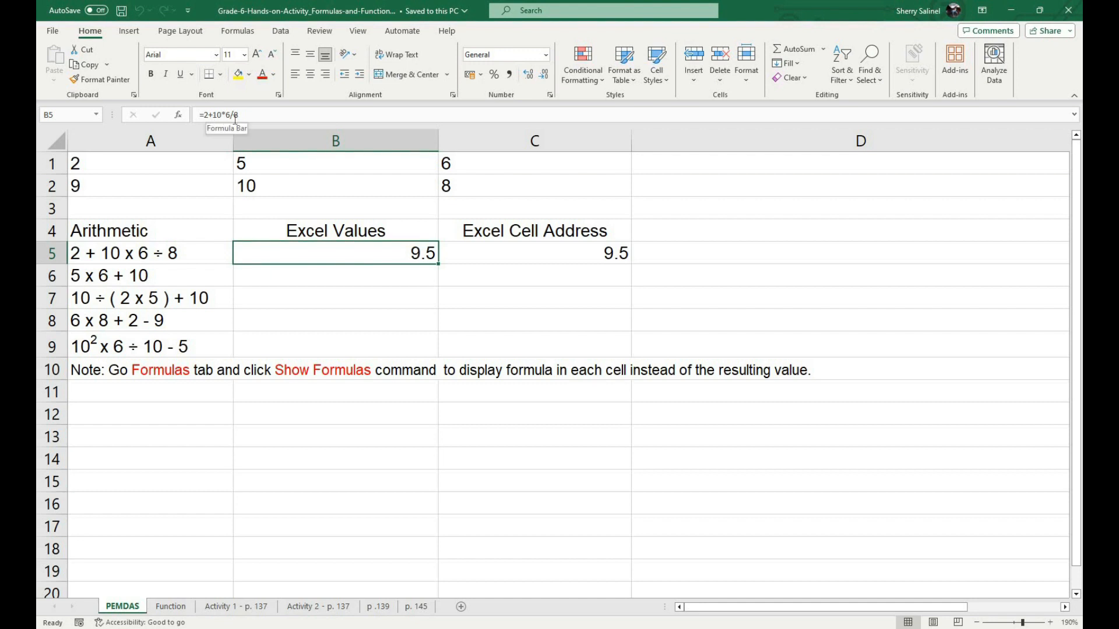
{"action": "left_click", "coordinate": [541, 258]}
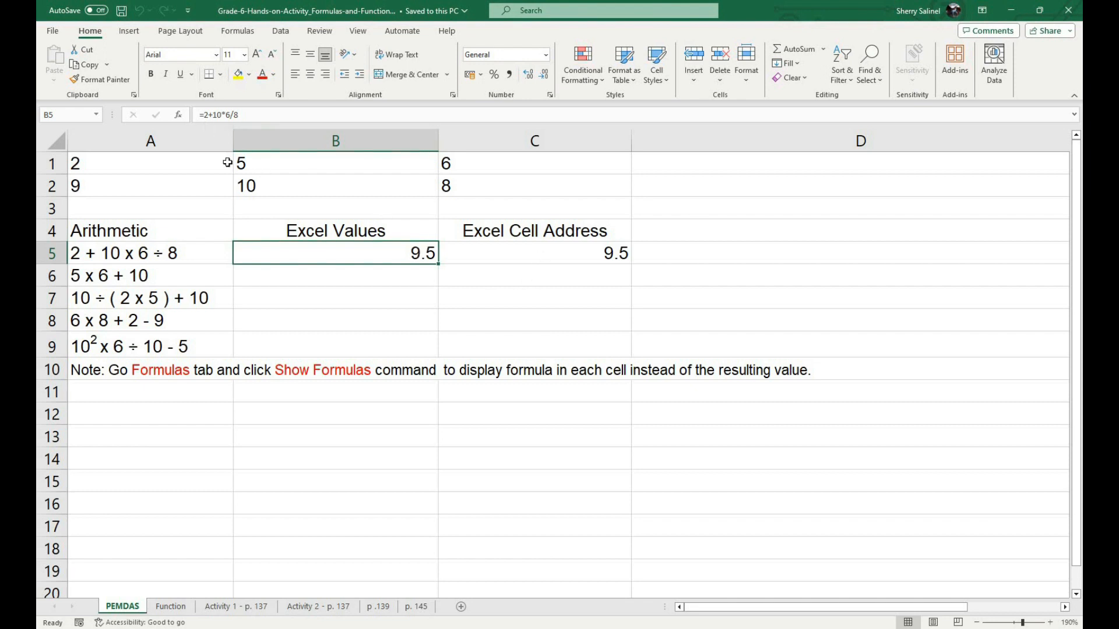
{"action": "left_click", "coordinate": [224, 116]}
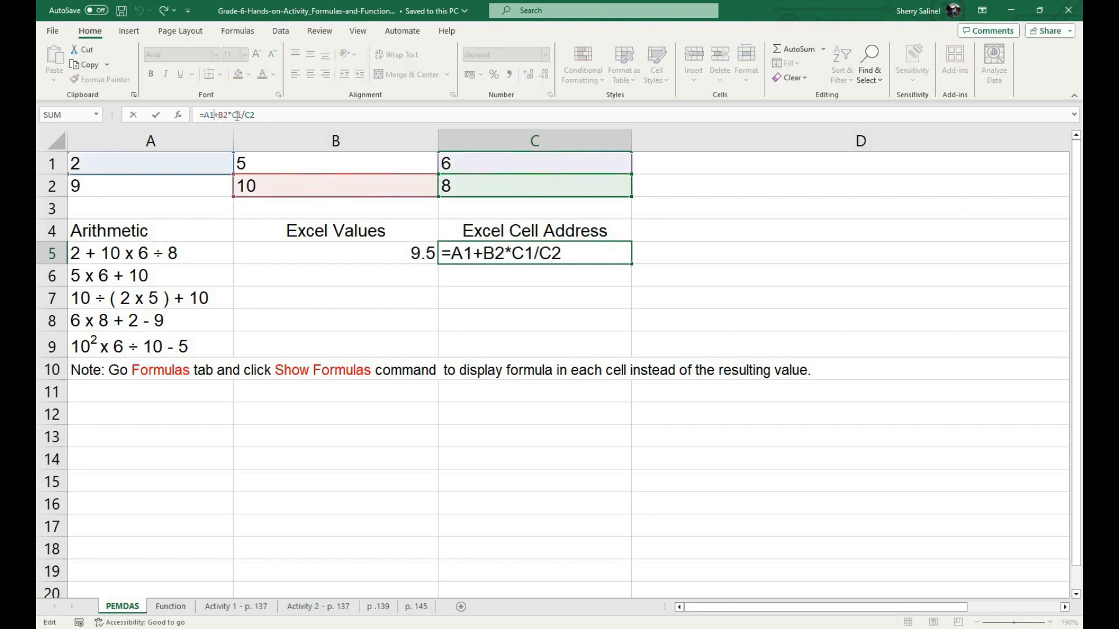
{"action": "left_click", "coordinate": [243, 115]}
{"action": "left_click", "coordinate": [289, 118]}
Step: Enter the formula =5*6+10 in cell B6 under Excel Values
{"action": "left_click", "coordinate": [323, 279]}
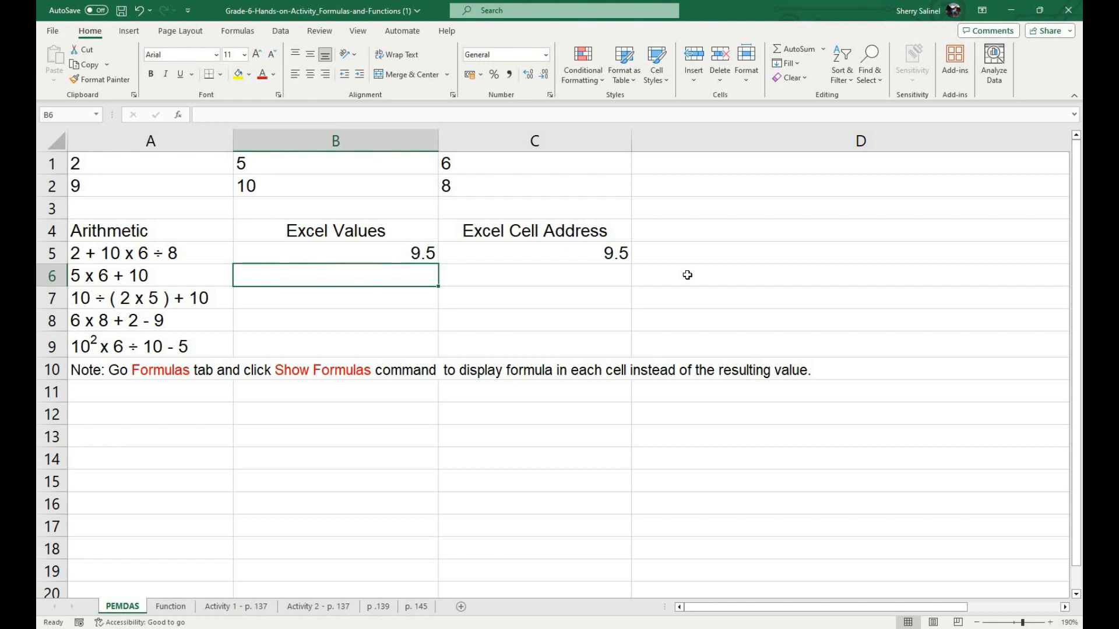
{"action": "type", "text": "="}
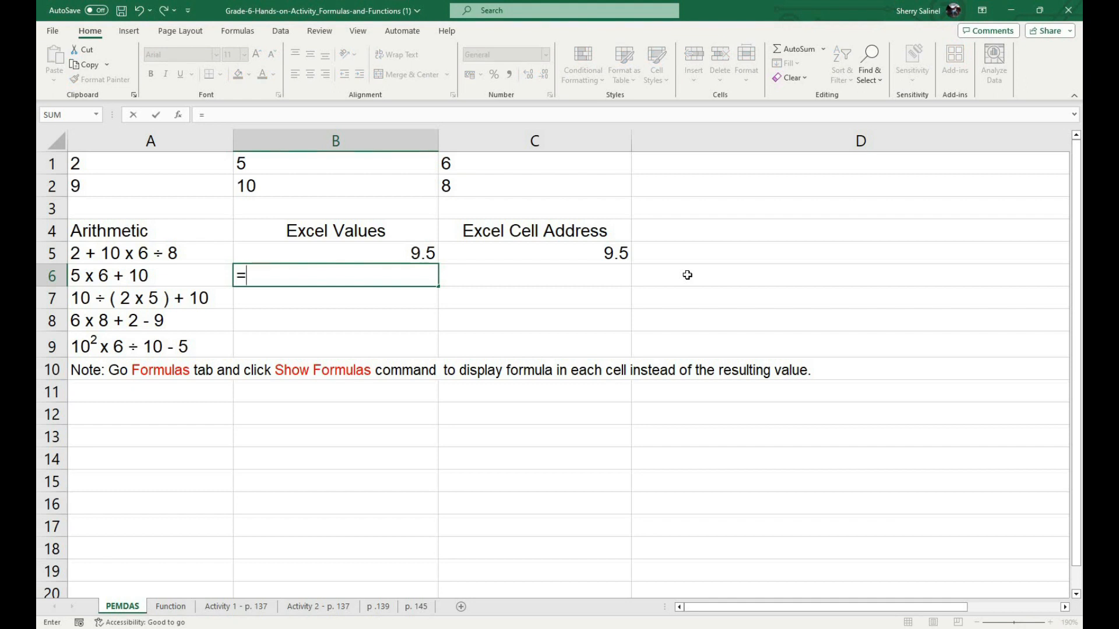
{"action": "type", "text": "5"}
{"action": "type", "text": "*6+10"}
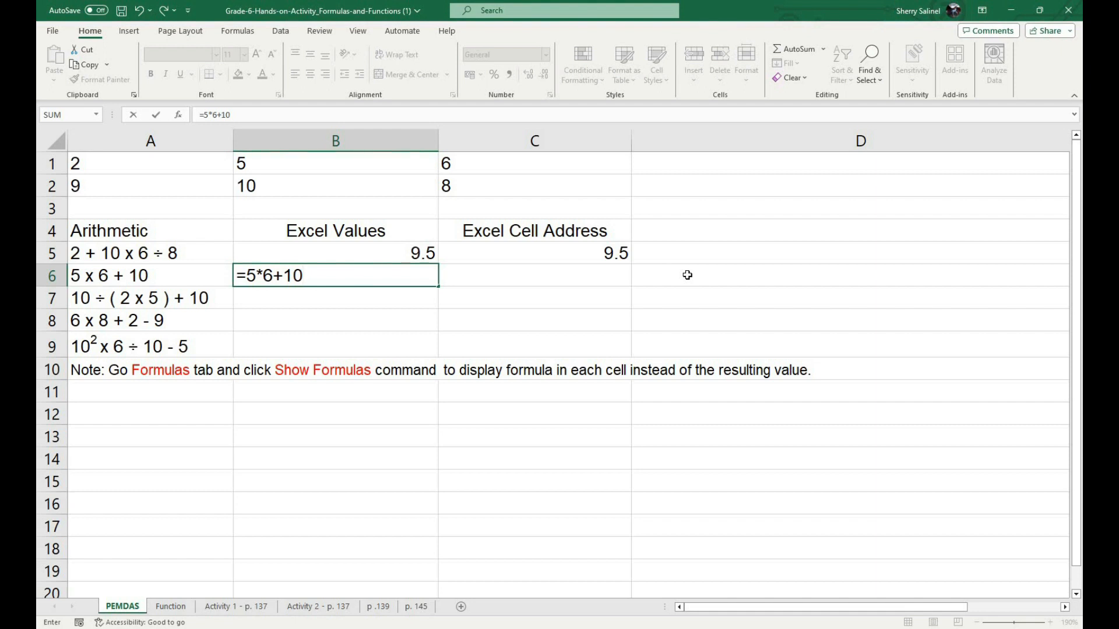
{"action": "key", "text": "Return"}
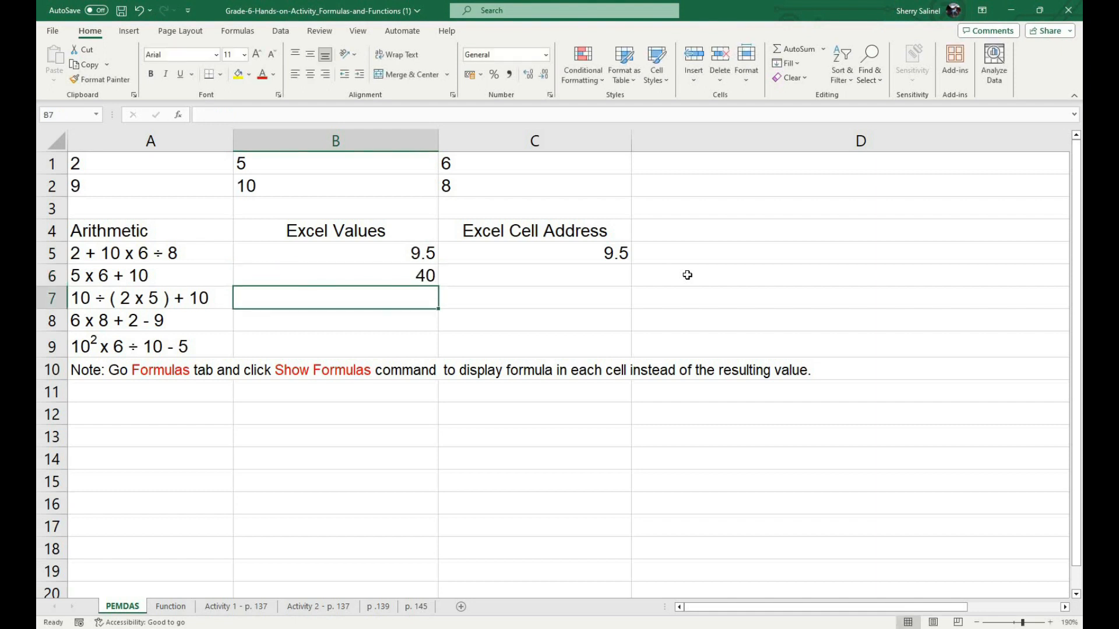
Step: Enter the cell-reference formula =B1*C1+B2 in cell C6 under Excel Cell Address
{"action": "key", "text": "Up"}
{"action": "key", "text": "Right"}
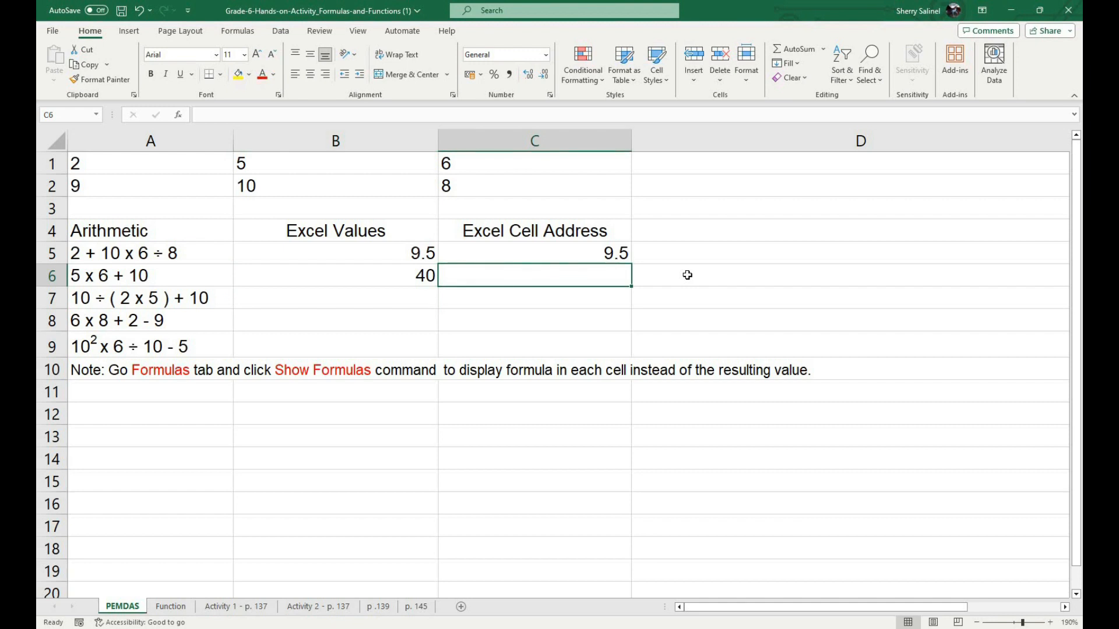
{"action": "type", "text": "="}
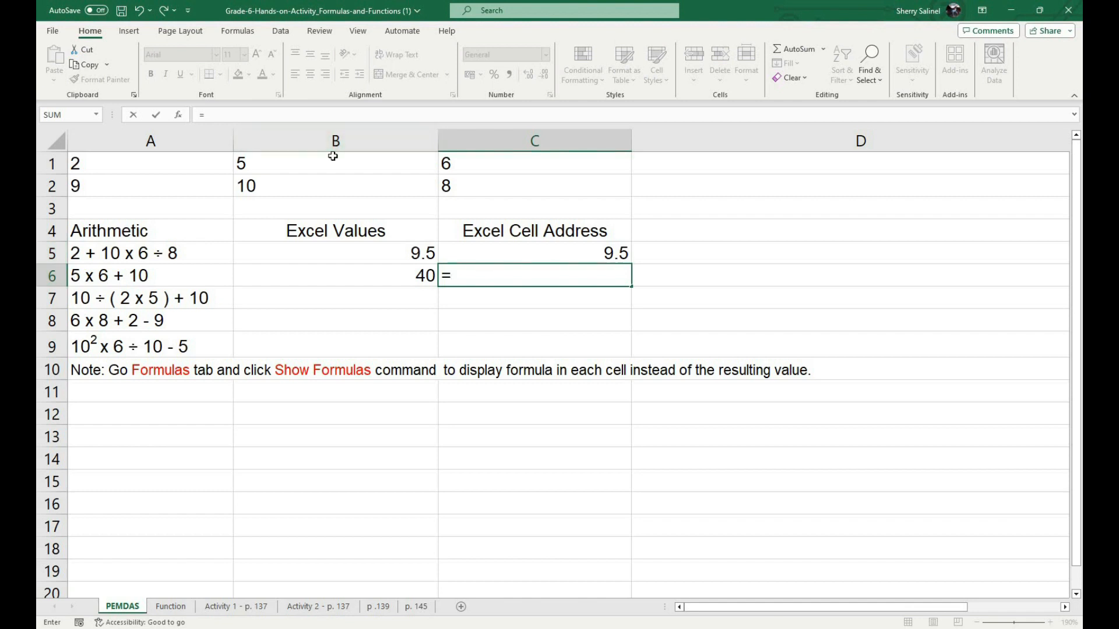
{"action": "type", "text": "b"}
{"action": "key", "text": "BackSpace"}
{"action": "type", "text": "B1"}
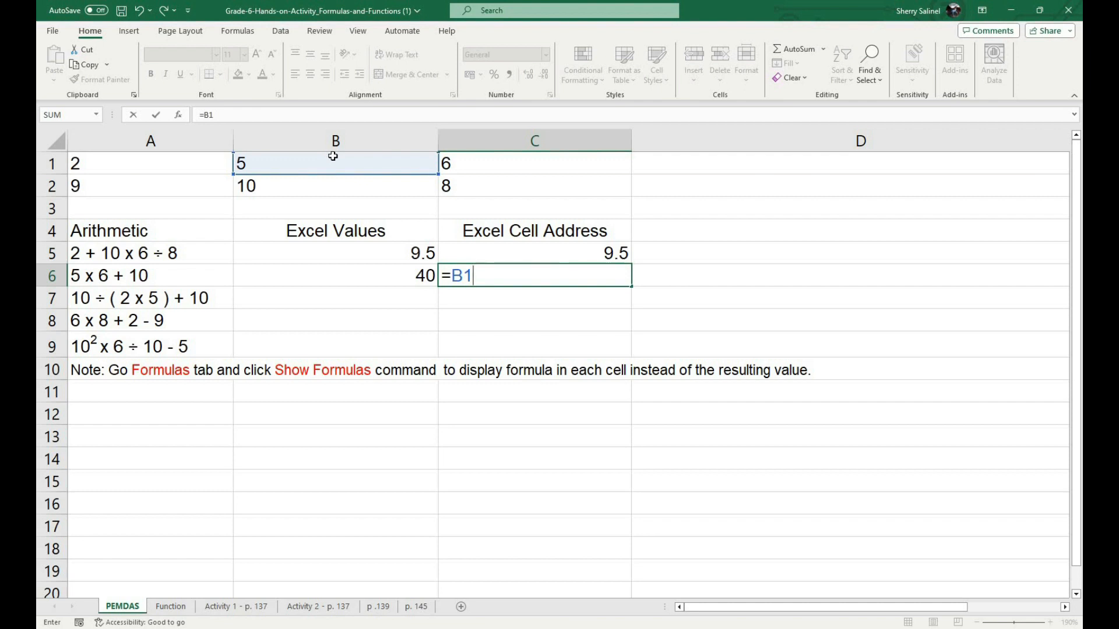
{"action": "type", "text": "*C"}
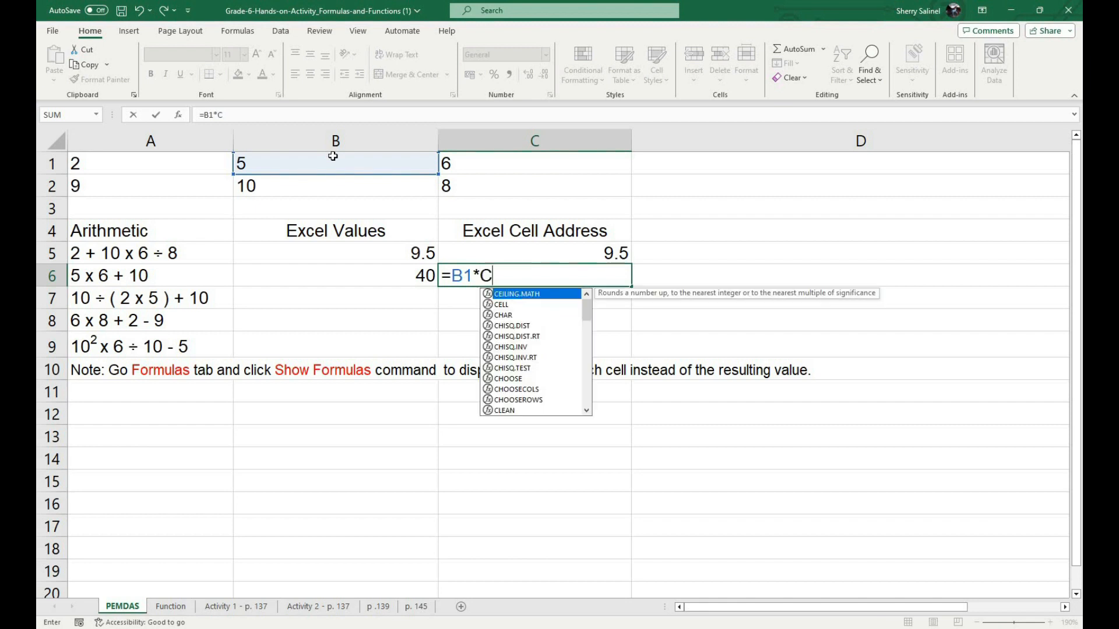
{"action": "type", "text": "1"}
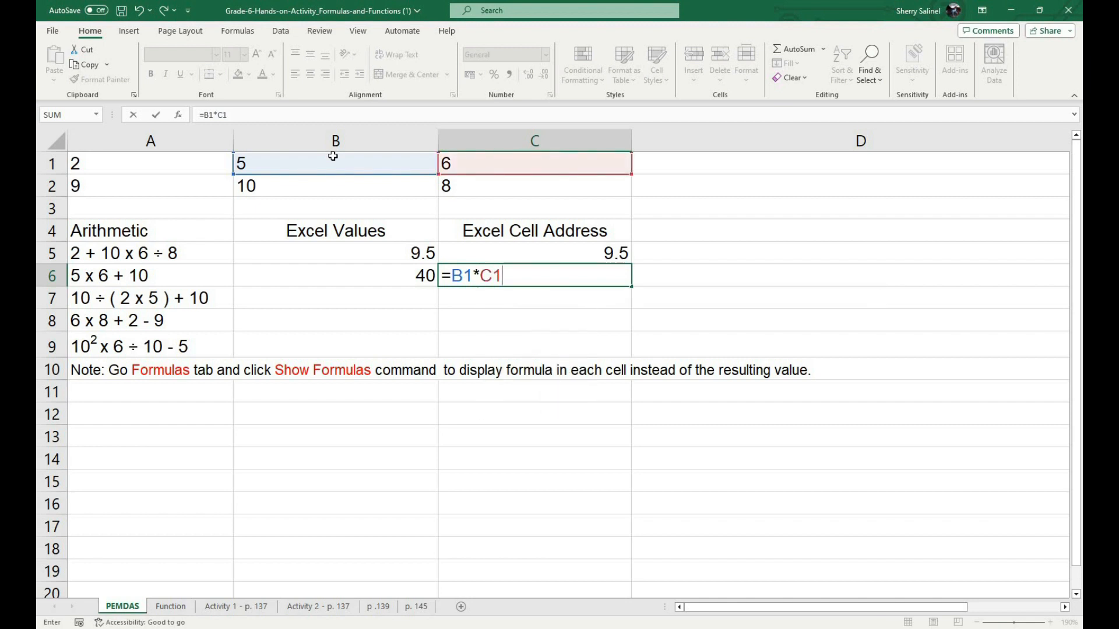
{"action": "type", "text": "+b2"}
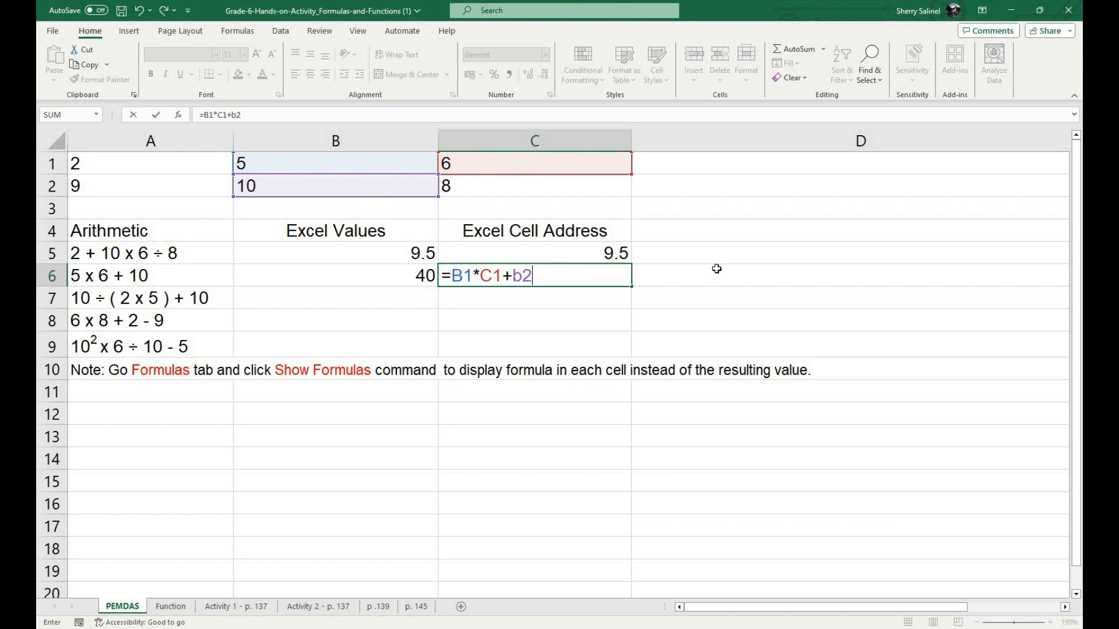
{"action": "key", "text": "Return"}
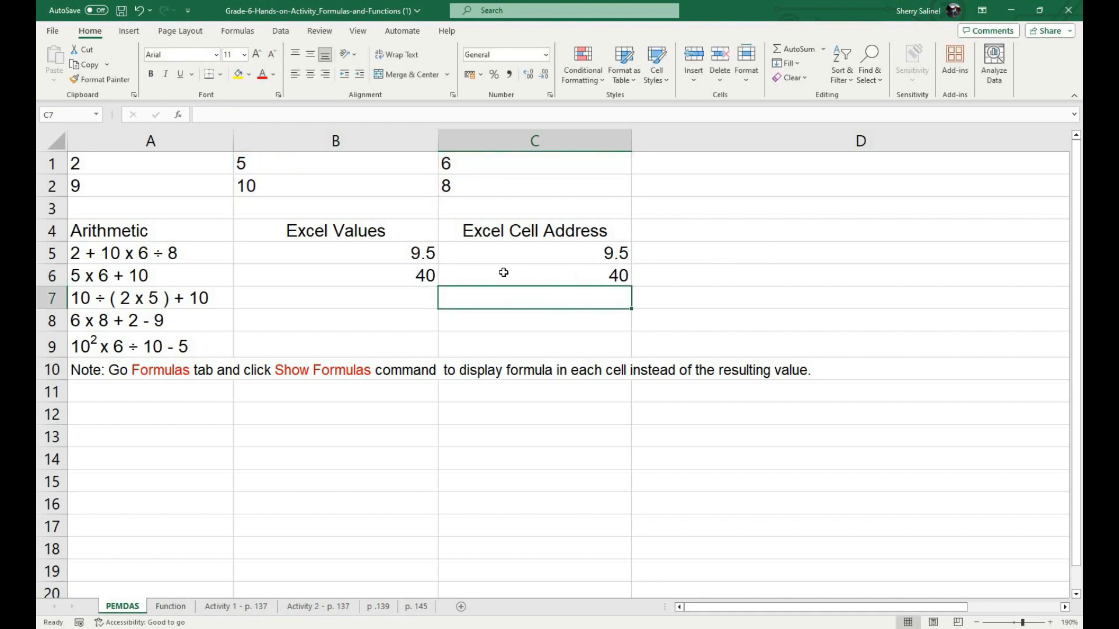
Step: Compare the formulas in B6 and C6, and review the remaining blank answer cells B7:C9
{"action": "key", "text": "Up"}
{"action": "key", "text": "Left"}
{"action": "key", "text": "Right"}
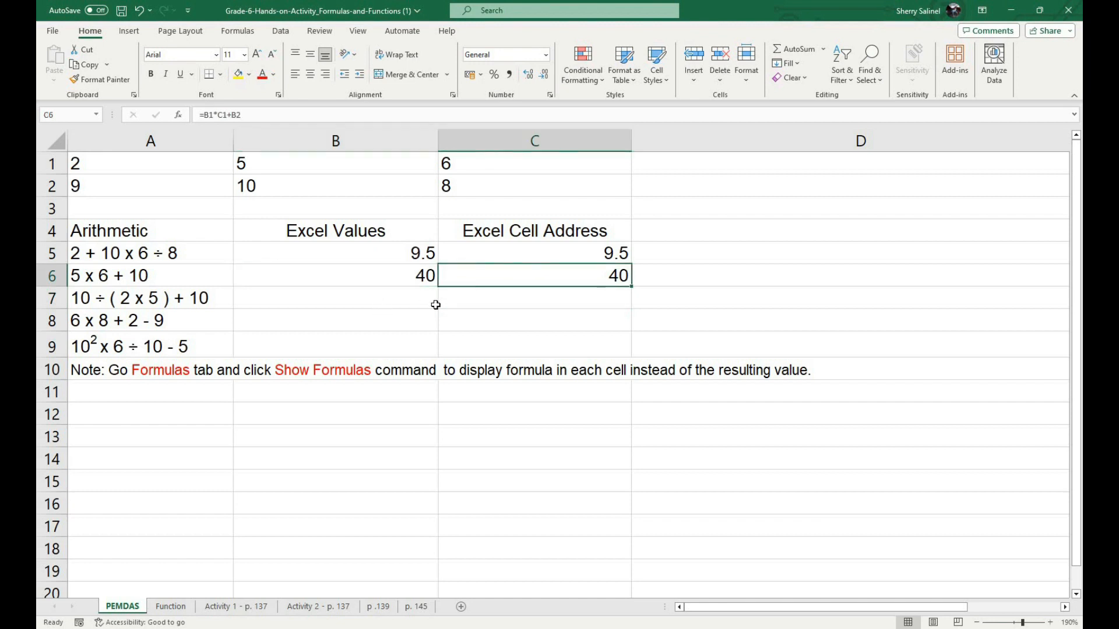
{"action": "key", "text": "Down"}
{"action": "key", "text": "Left"}
{"action": "key", "text": "shift+Right"}
{"action": "key", "text": "shift+Down"}
{"action": "key", "text": "shift+Down"}
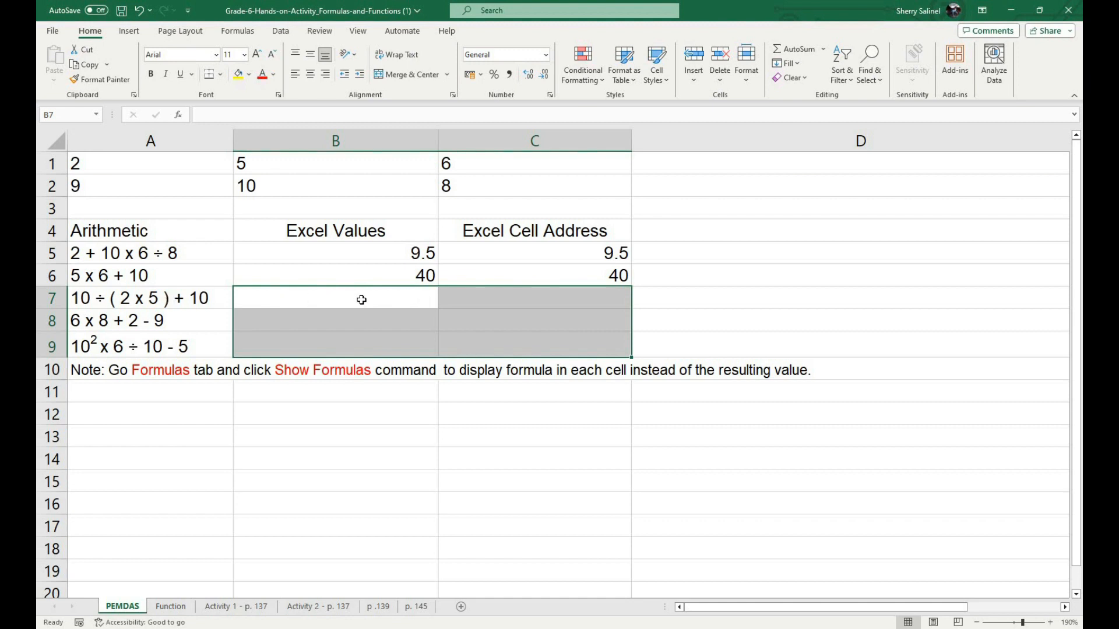
{"action": "key", "text": "shift+BackSpace"}
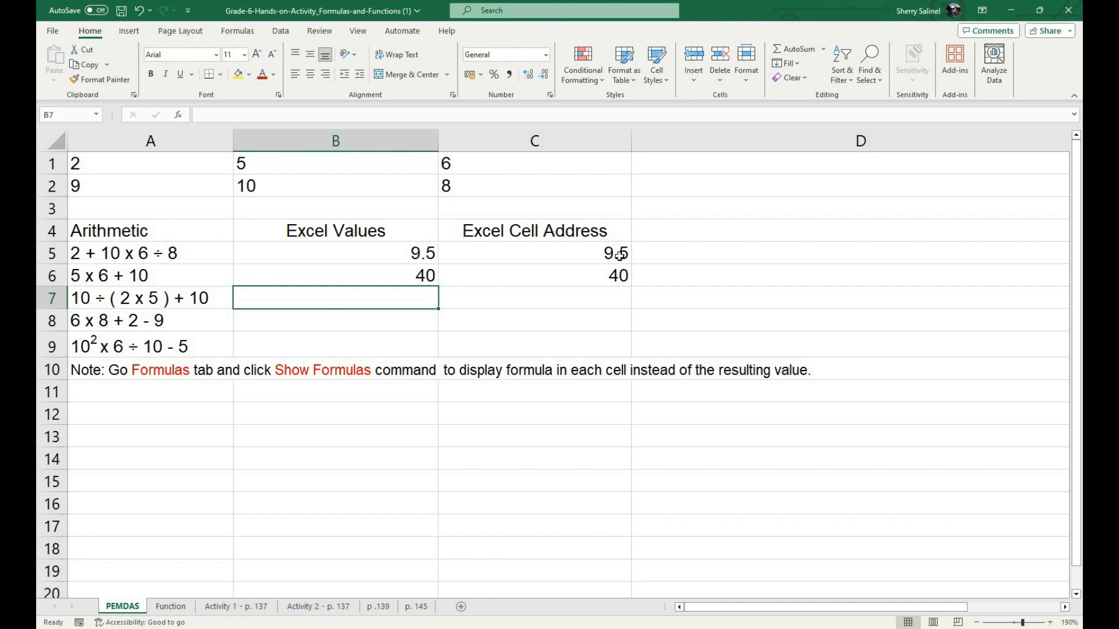
Step: Enter the formula =10/(2*5)+10 in cell B7 under Excel Values
{"action": "type", "text": "=10"}
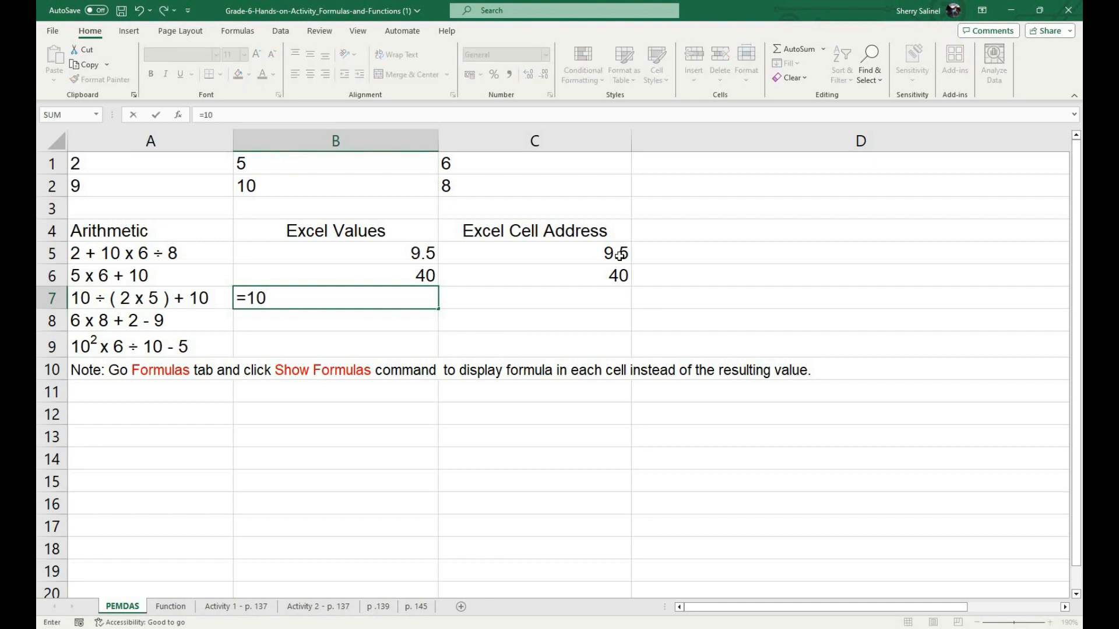
{"action": "type", "text": "/("}
{"action": "type", "text": "2*5)+"}
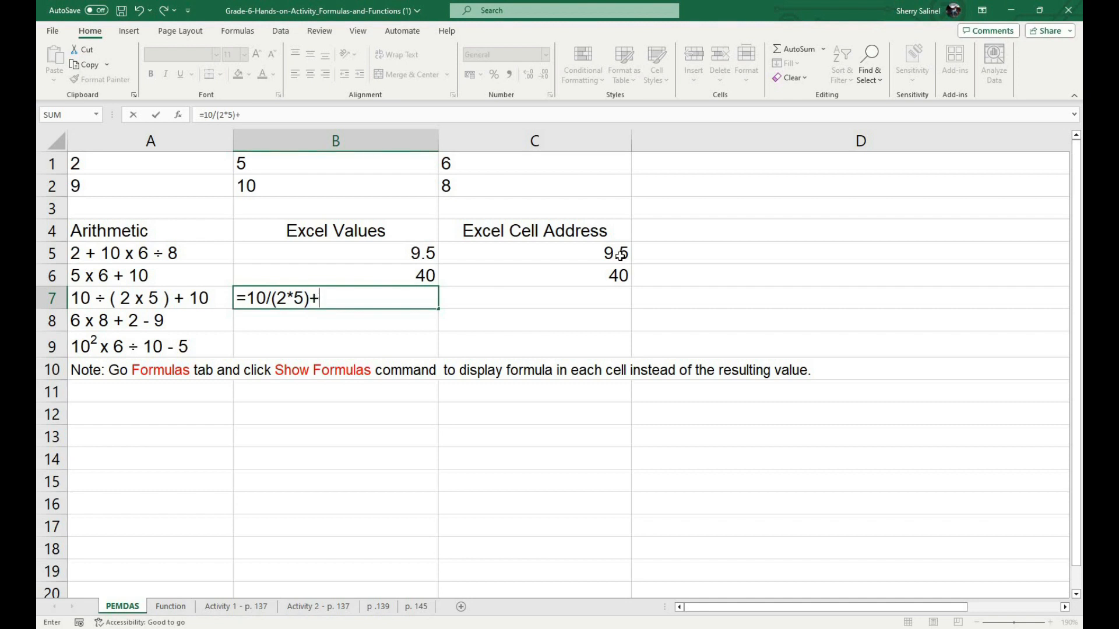
{"action": "type", "text": "10"}
{"action": "key", "text": "Return"}
Step: Enter the formula =B2/(A1*B1)+10 in cell C7 under Excel Cell Address
{"action": "key", "text": "Up"}
{"action": "key", "text": "Right"}
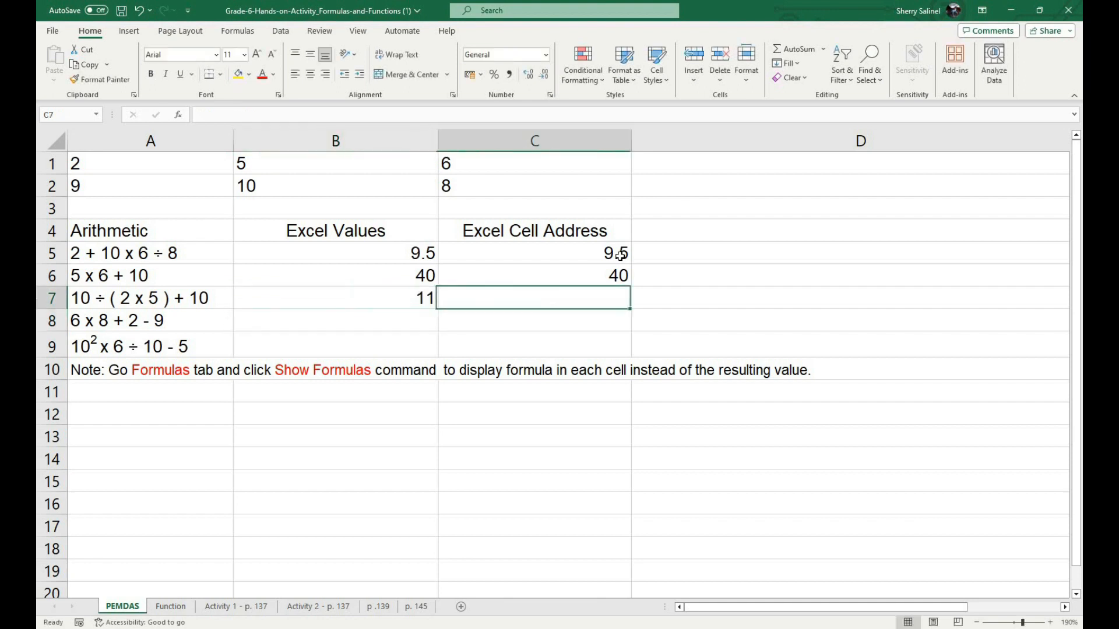
{"action": "type", "text": "="}
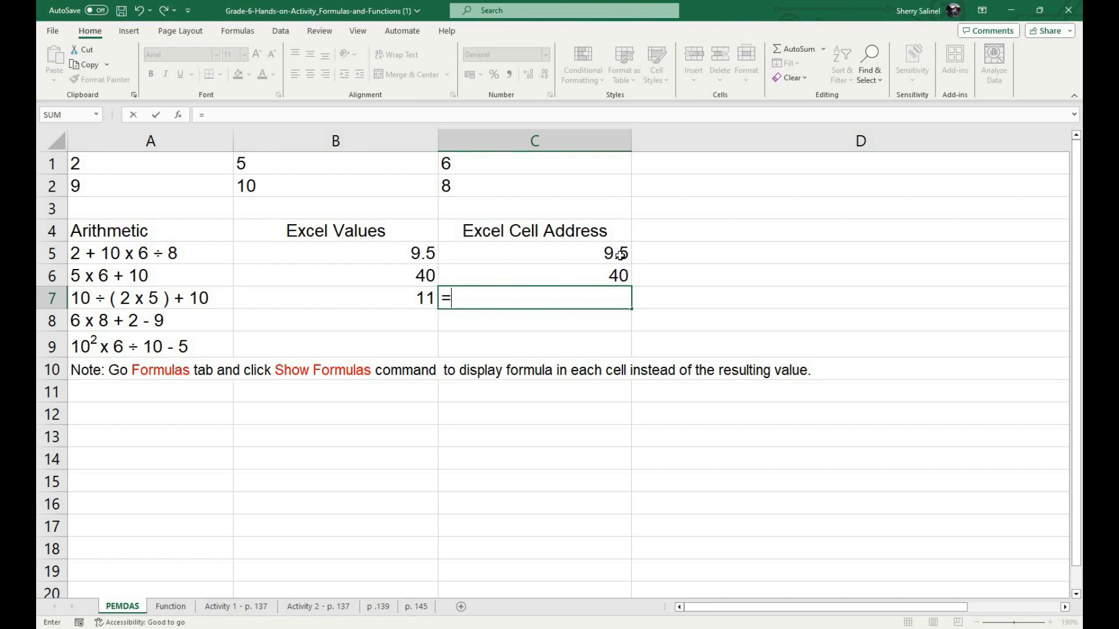
{"action": "type", "text": "b2"}
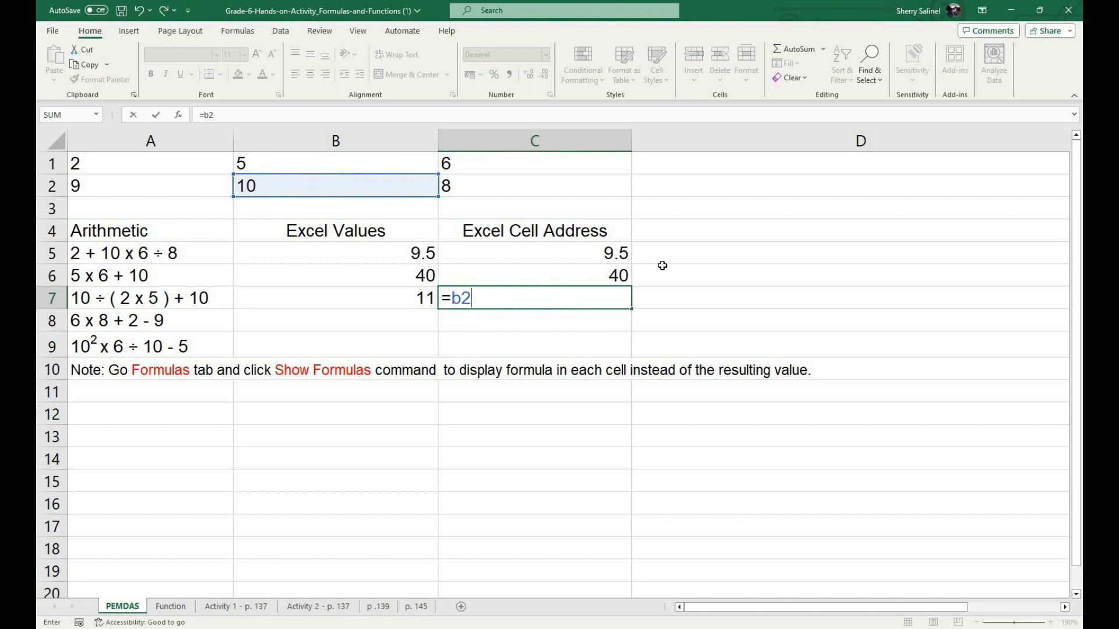
{"action": "type", "text": "/(A1"}
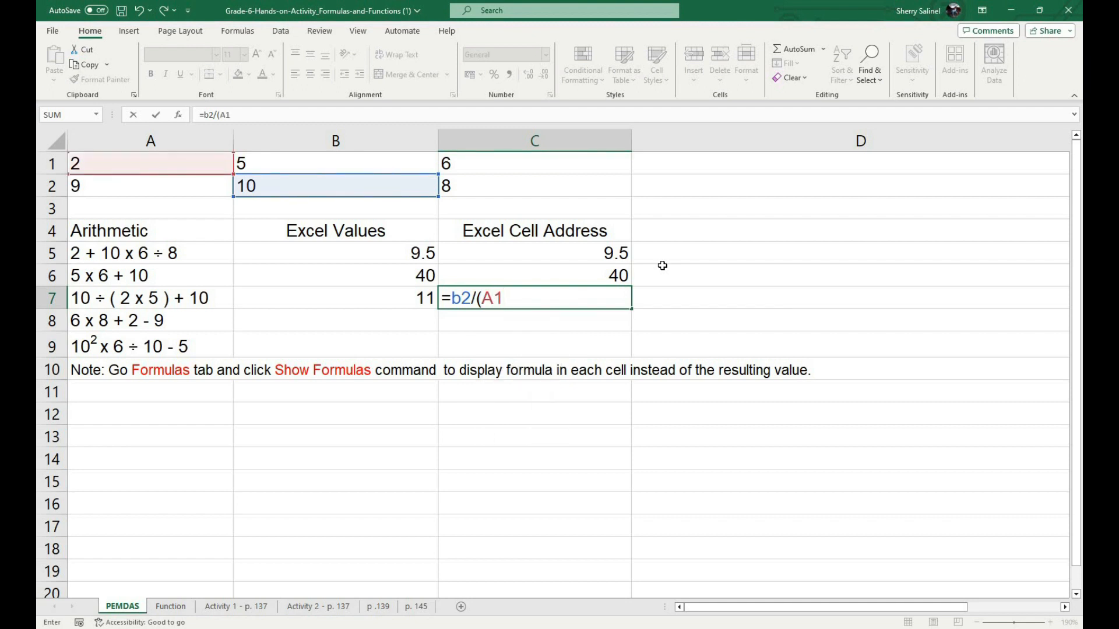
{"action": "type", "text": "*B1)+10"}
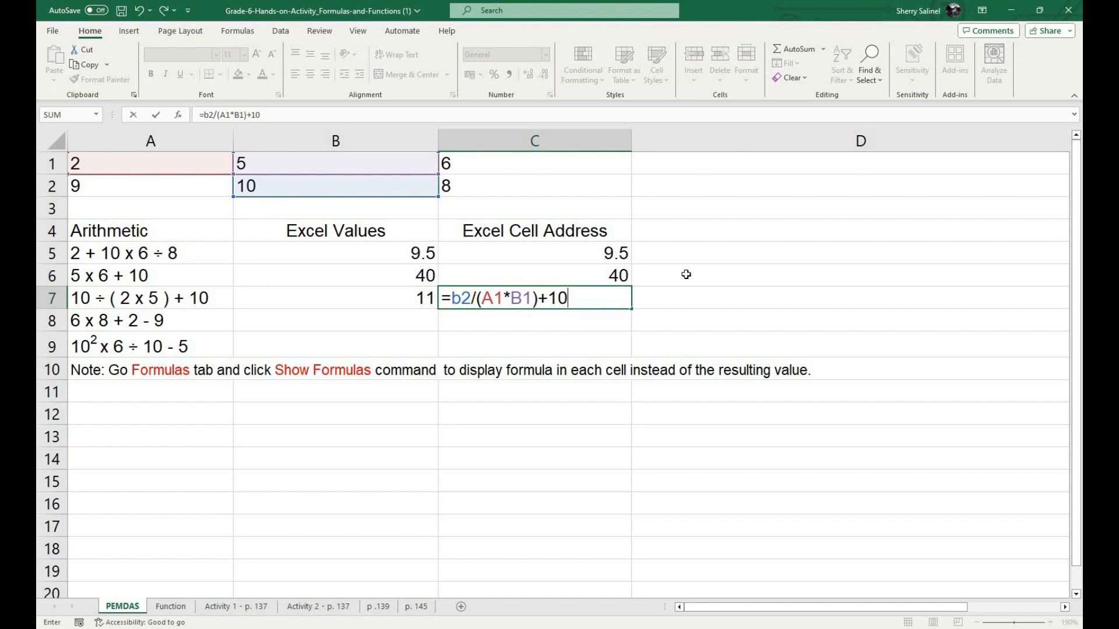
{"action": "key", "text": "Return"}
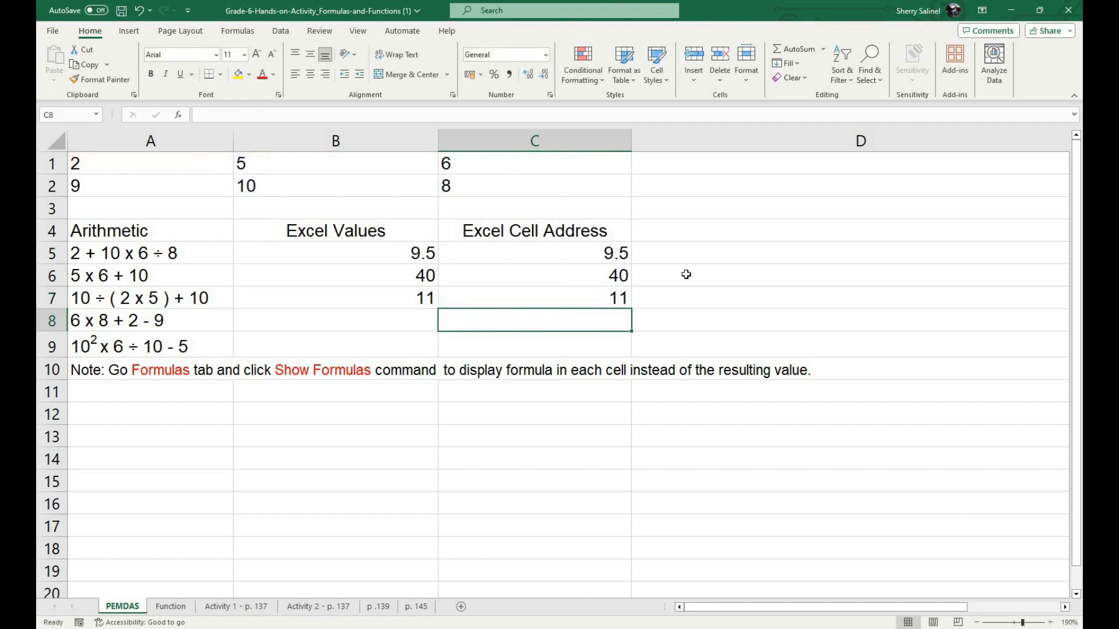
Step: Enter the formula =6*8+2-9 in cell B8 under Excel Values
{"action": "key", "text": "Left"}
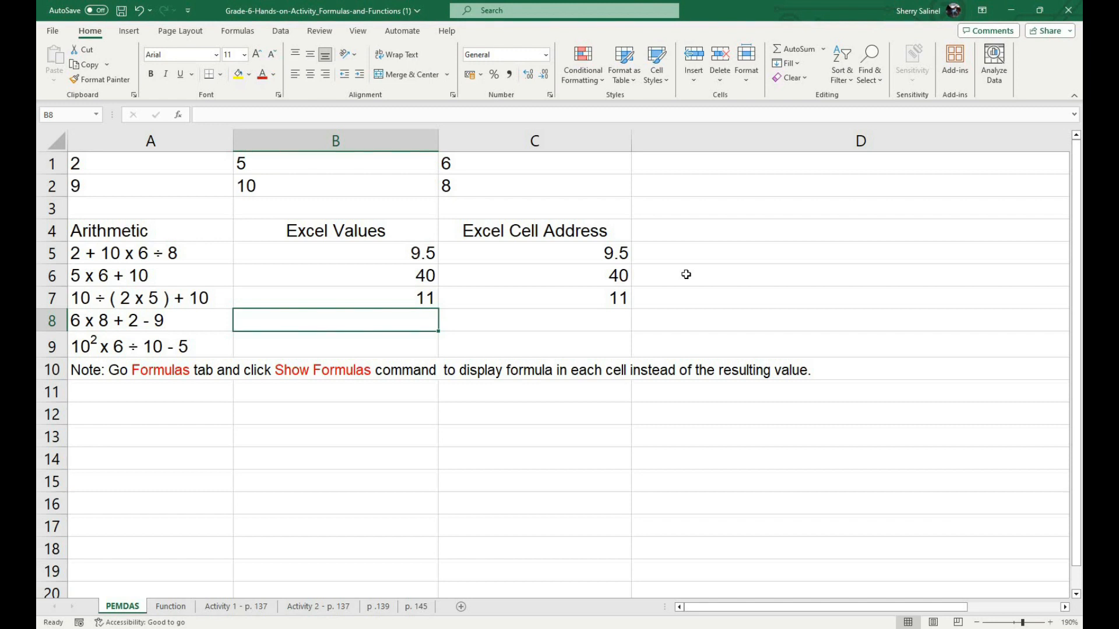
{"action": "type", "text": "=6*8+x"}
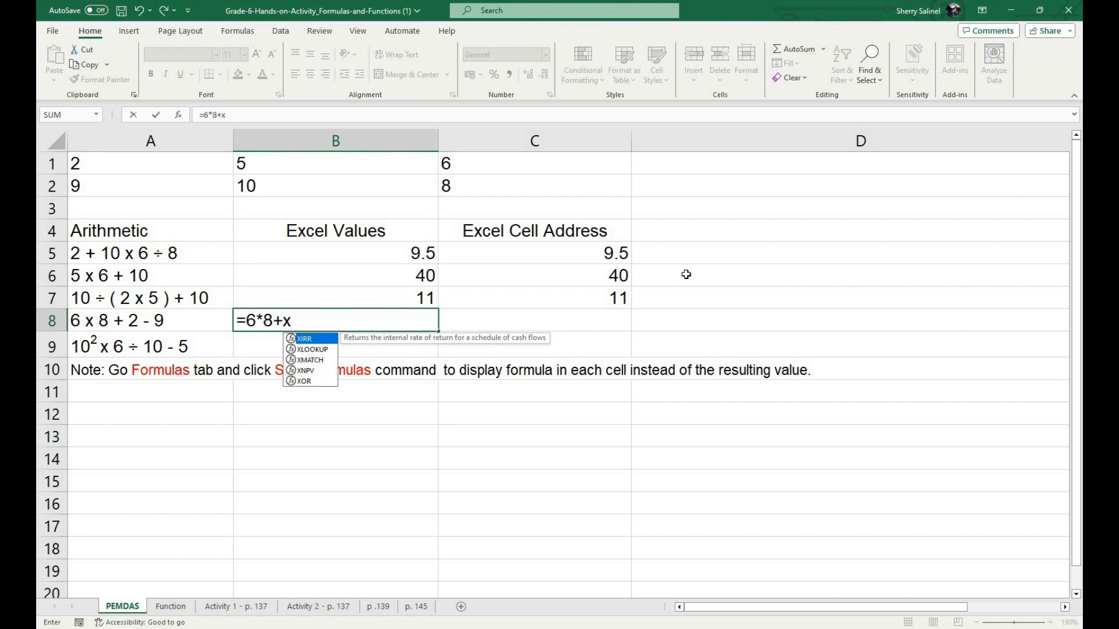
{"action": "key", "text": "BackSpace"}
{"action": "type", "text": "2"}
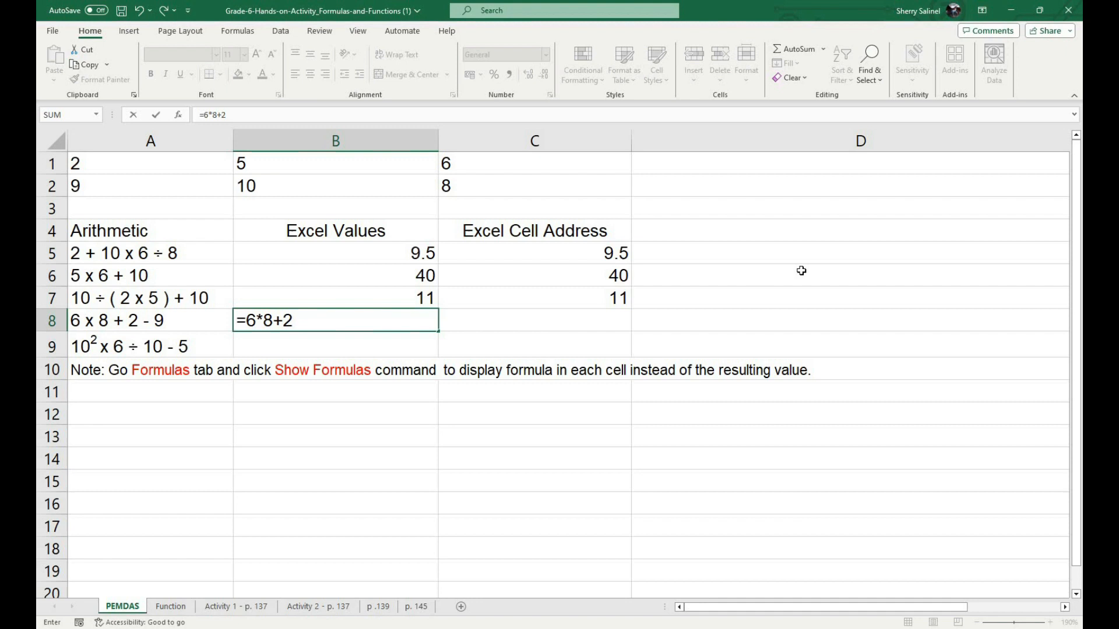
{"action": "type", "text": "-9"}
{"action": "key", "text": "Return"}
Step: Enter the cell-reference formula =C1*C2+A1-A2 in cell C8 under Excel Cell Address
{"action": "key", "text": "Up"}
{"action": "key", "text": "Right"}
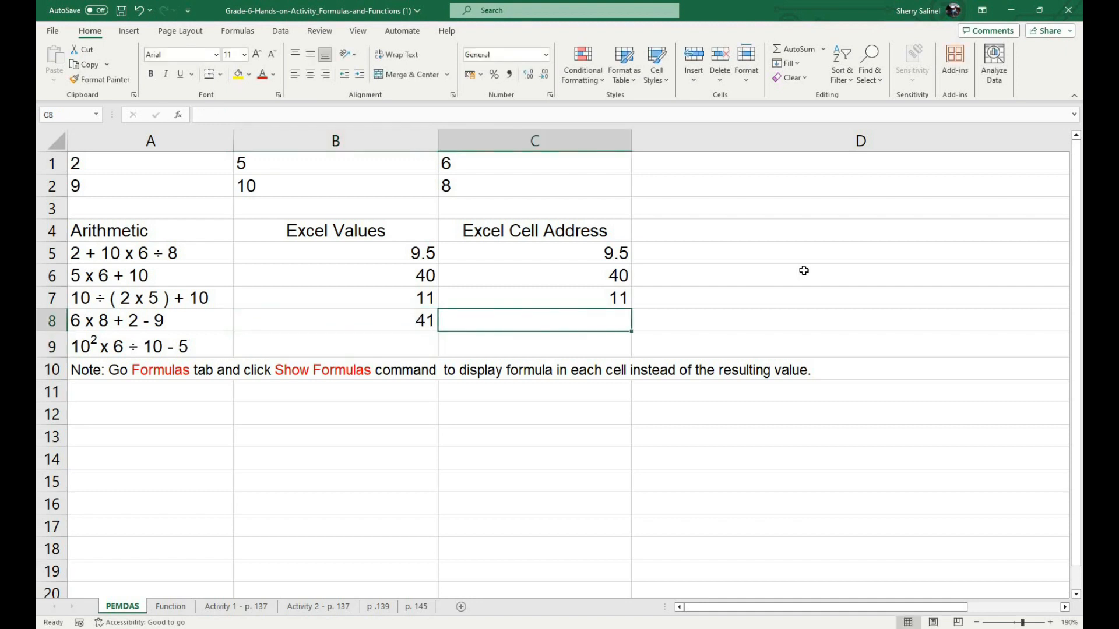
{"action": "type", "text": "="}
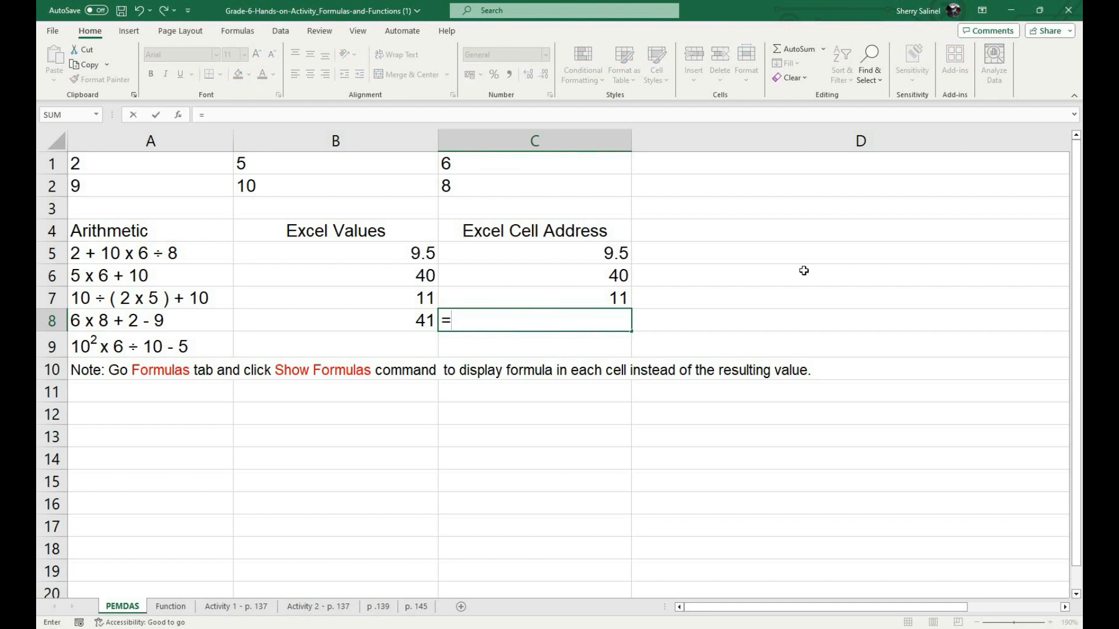
{"action": "type", "text": "C1"}
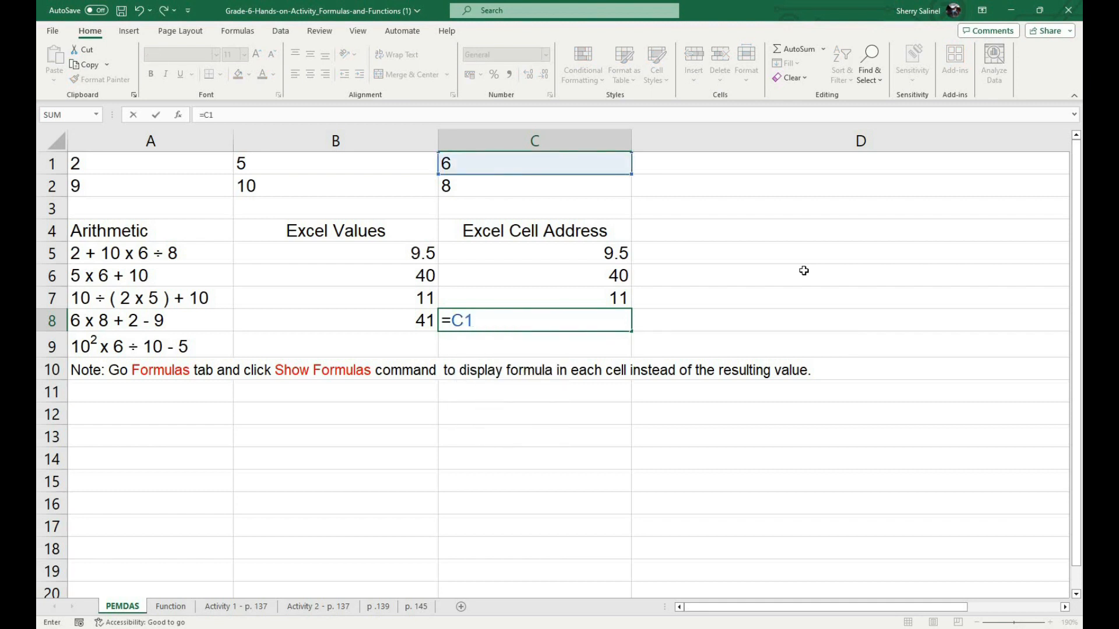
{"action": "type", "text": "*C"}
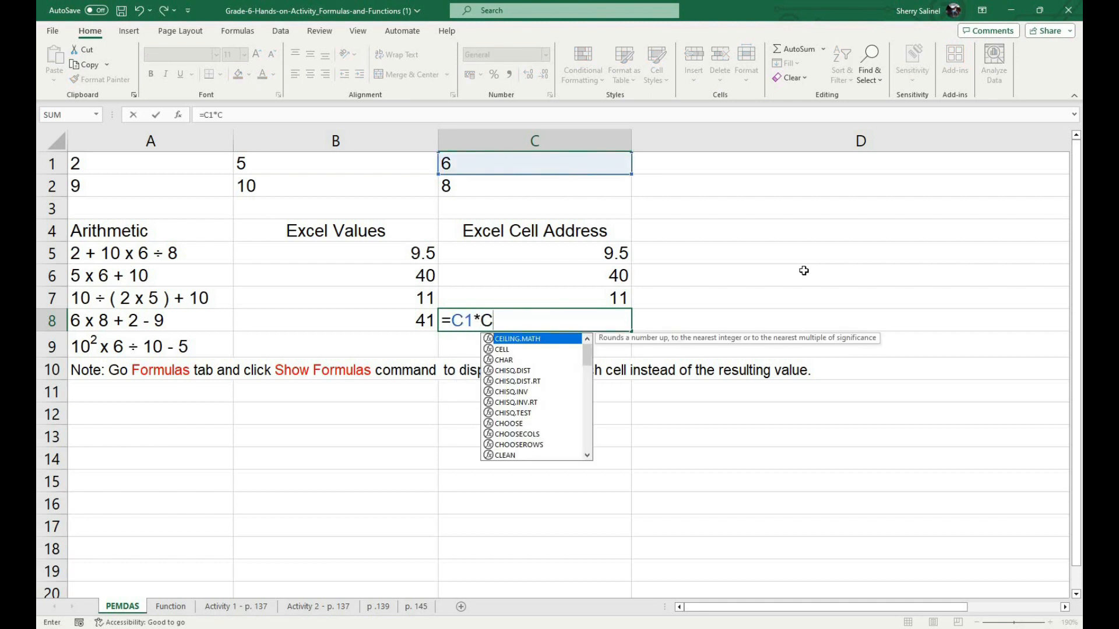
{"action": "type", "text": "2+2-"}
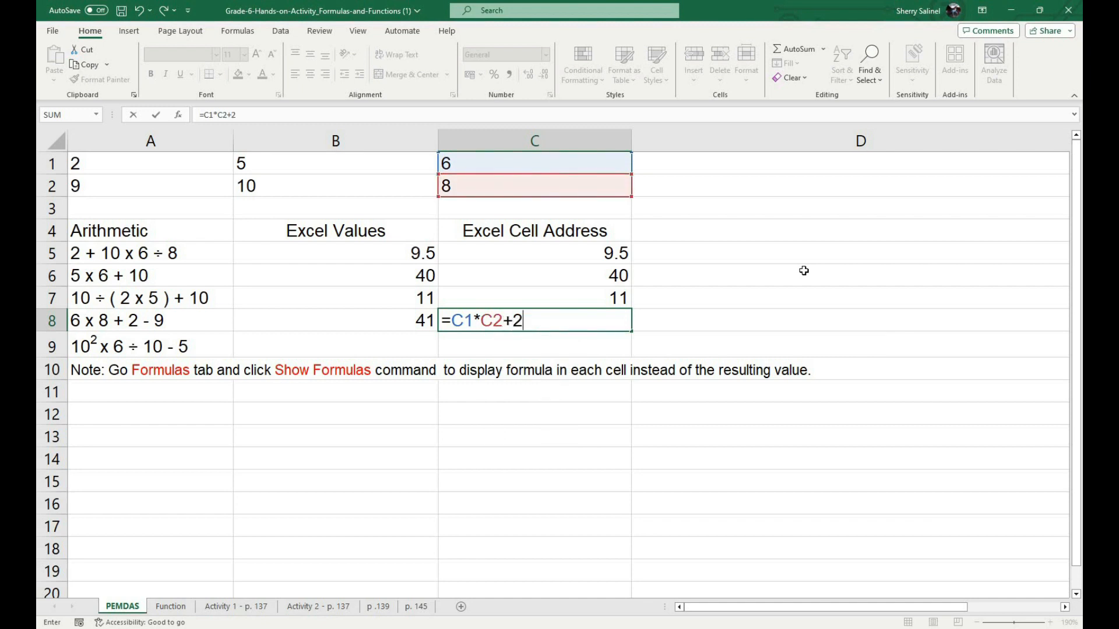
{"action": "key", "text": "BackSpace"}
{"action": "key", "text": "BackSpace"}
{"action": "type", "text": "A1-A2"}
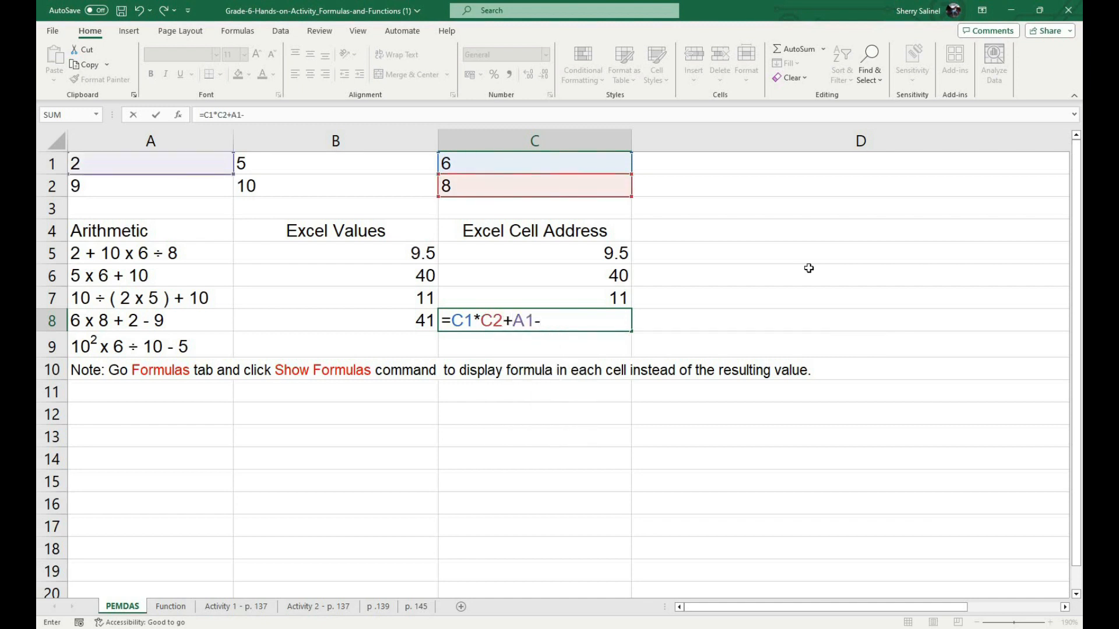
{"action": "key", "text": "Return"}
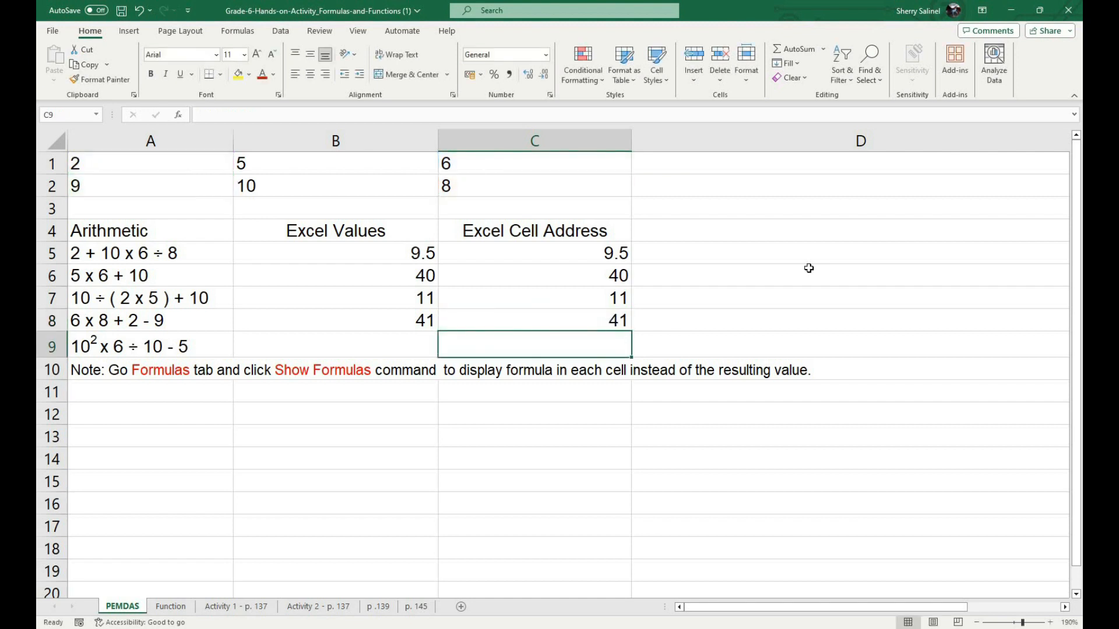
{"action": "key", "text": "Up"}
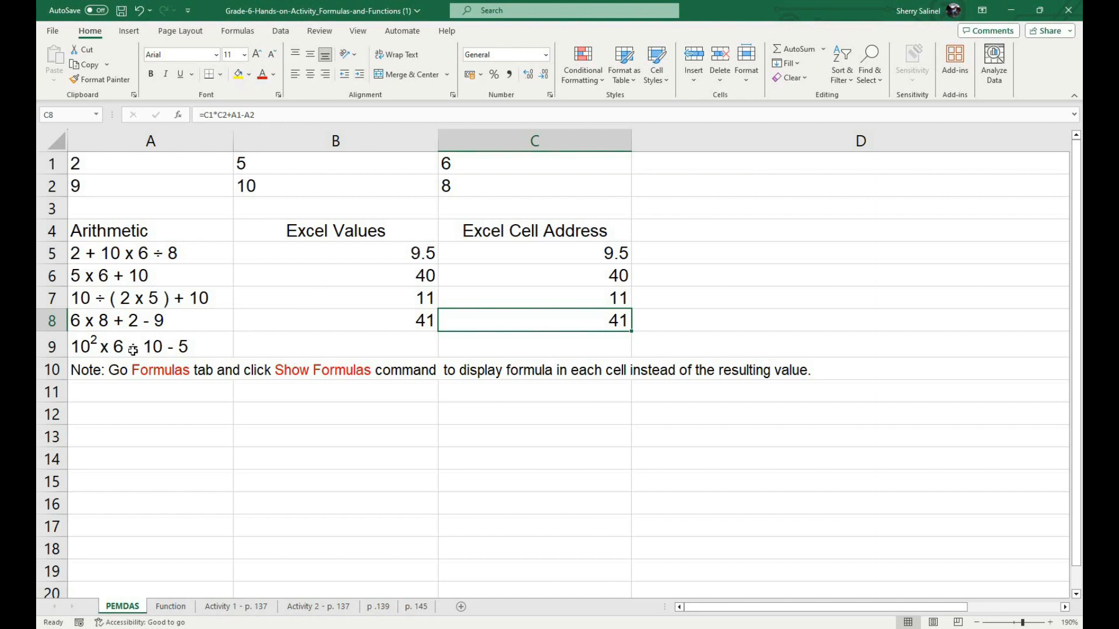
Step: Enter the formula =10^2*6/10-5 in cell B9 under Excel Values, writing the exponent with a caret
{"action": "key", "text": "Down"}
{"action": "key", "text": "Left"}
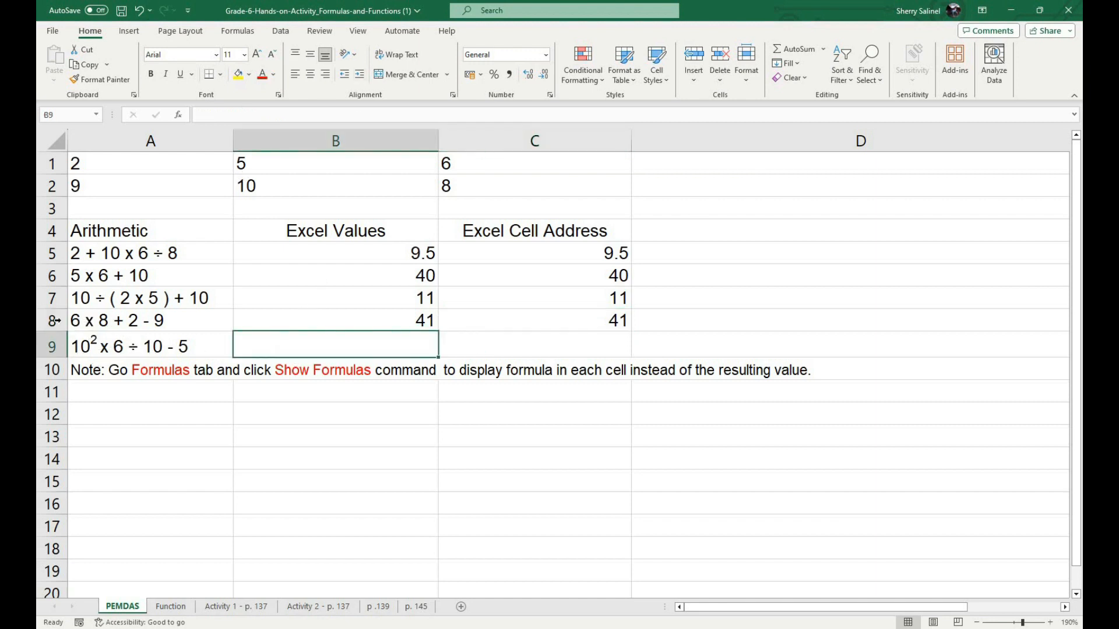
{"action": "left_click", "coordinate": [115, 346]}
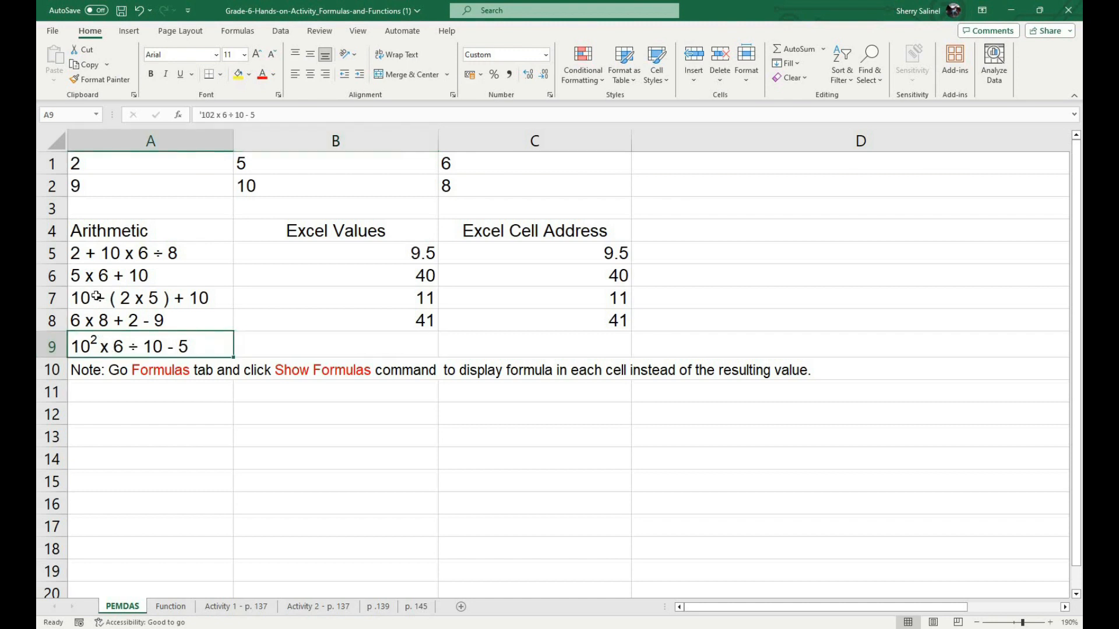
{"action": "left_click", "coordinate": [166, 298]}
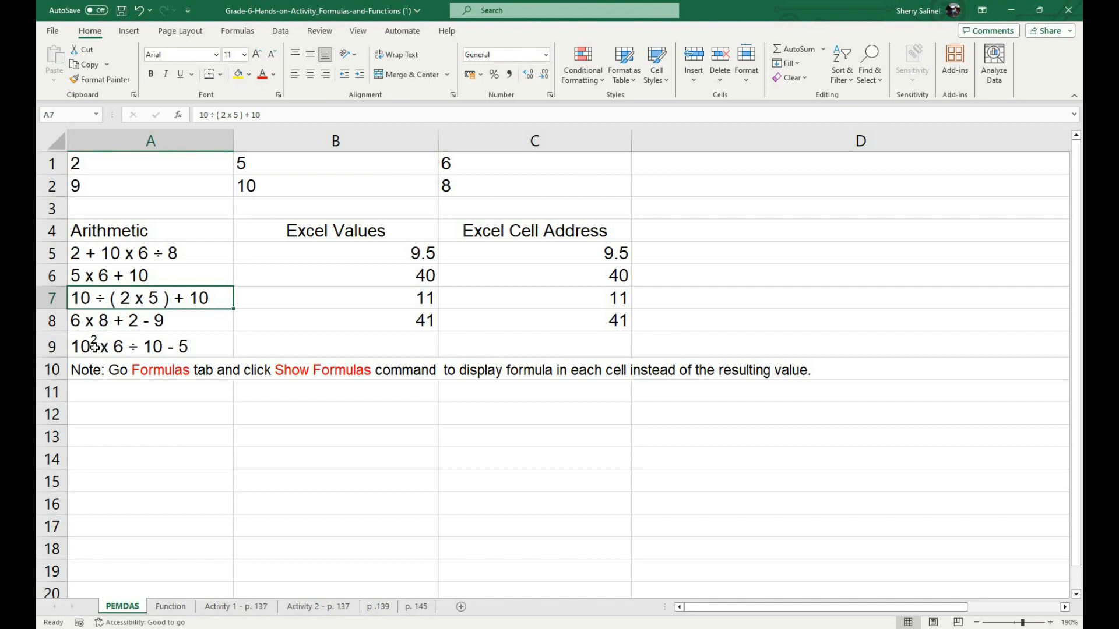
{"action": "left_click", "coordinate": [324, 345]}
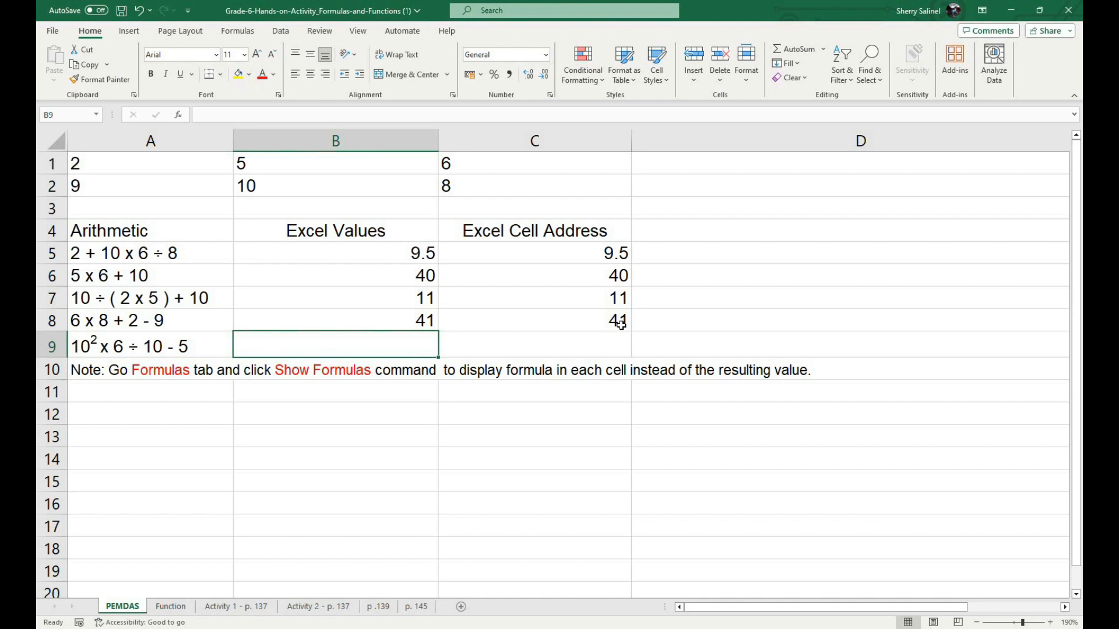
{"action": "type", "text": "=10"}
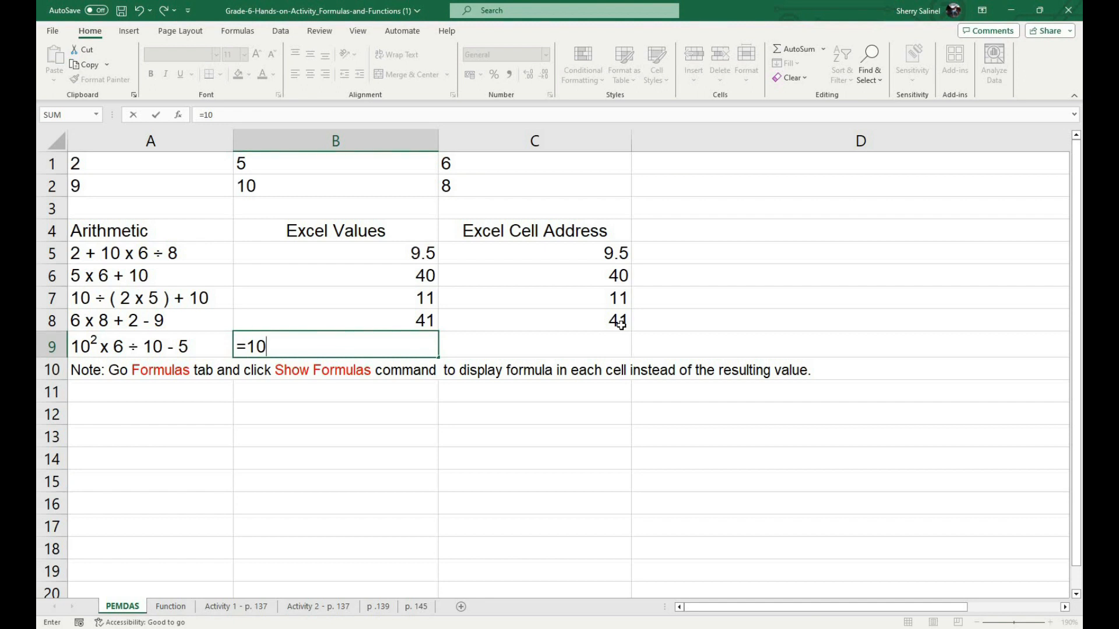
{"action": "type", "text": "^2*6/10-"}
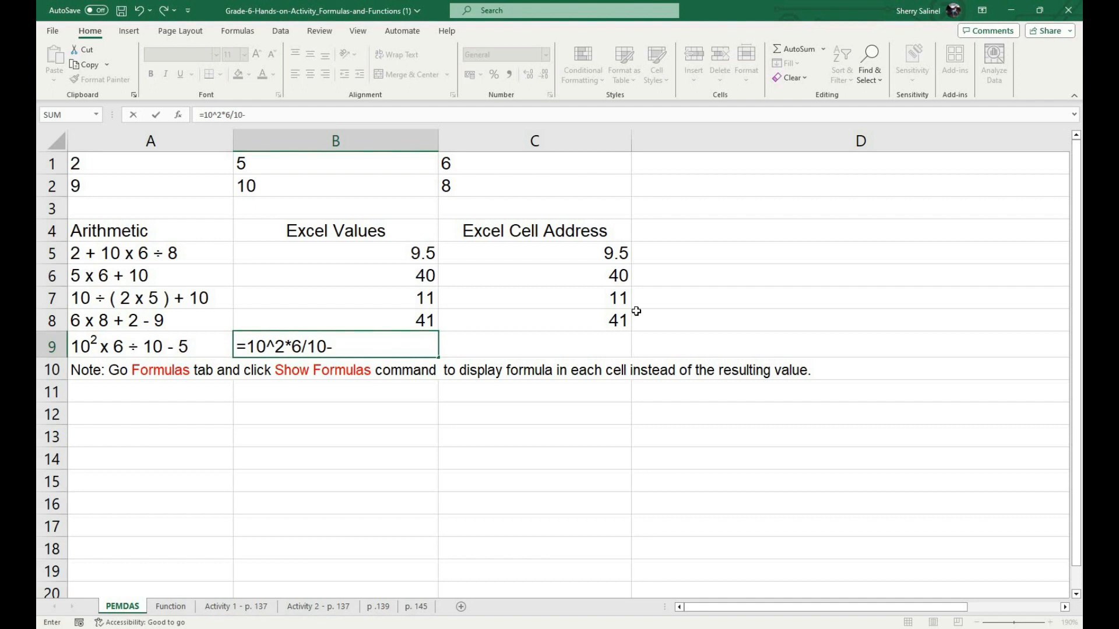
{"action": "type", "text": "5"}
{"action": "key", "text": "ctrl+Return"}
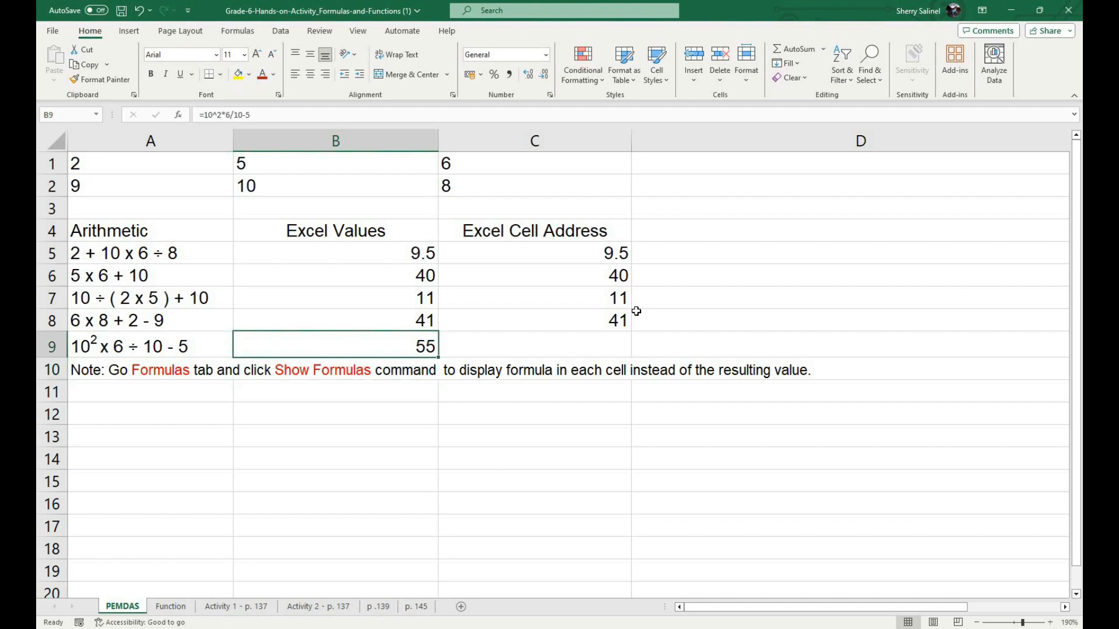
Step: Enter the cell-reference formula =B2^2*C1/B2-B1 in cell C9 under Excel Cell Address
{"action": "key", "text": "Tab"}
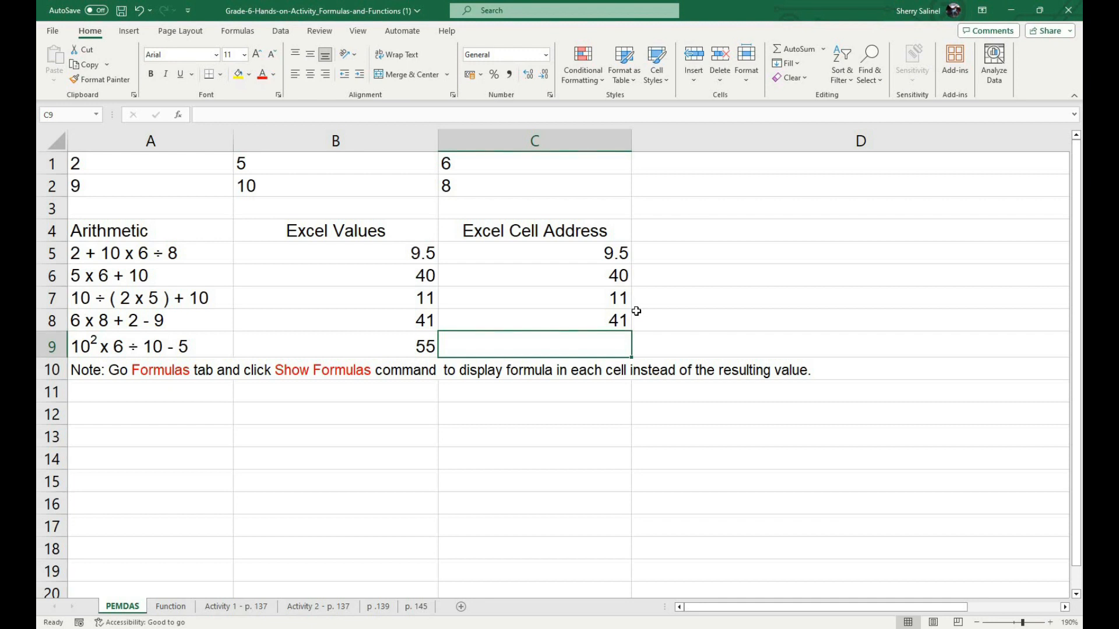
{"action": "type", "text": "="}
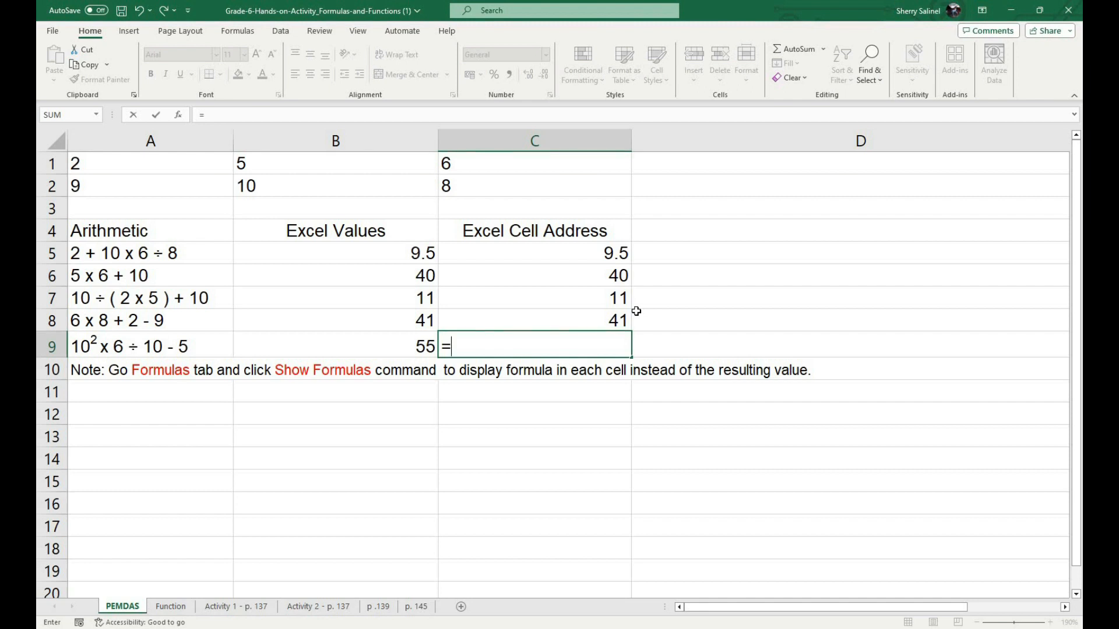
{"action": "type", "text": "B2"}
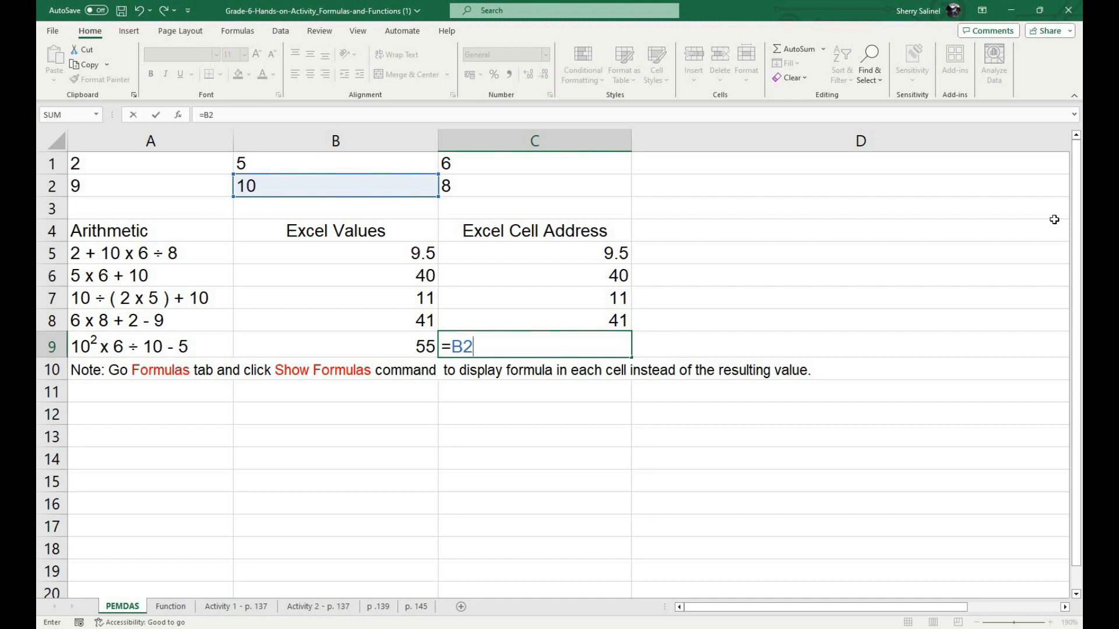
{"action": "type", "text": "^2"}
{"action": "type", "text": "*C1"}
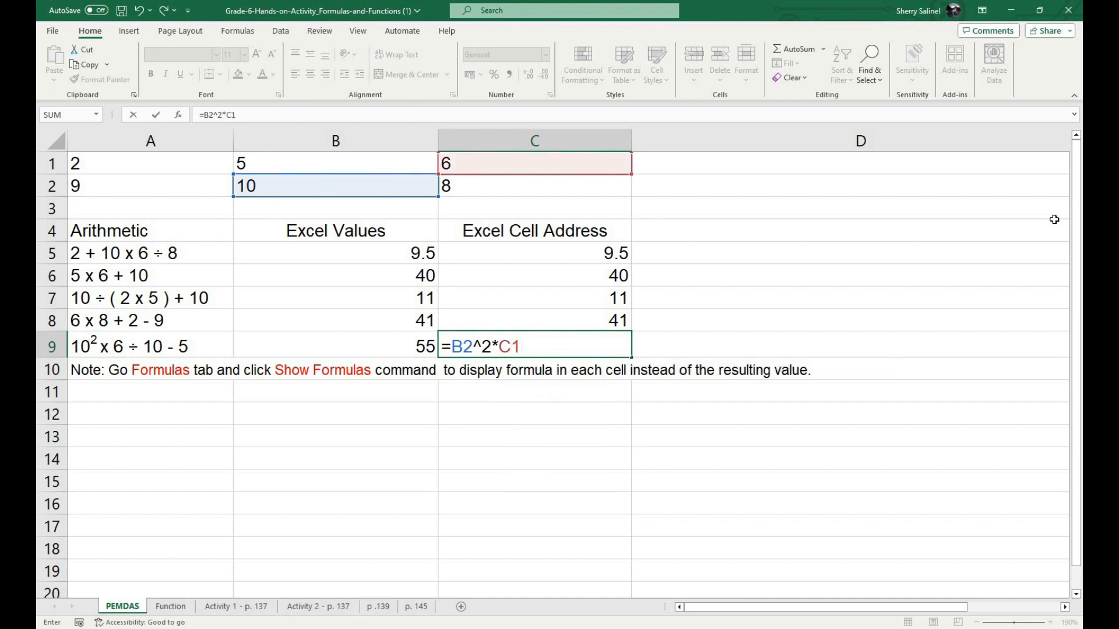
{"action": "type", "text": "/B2-"}
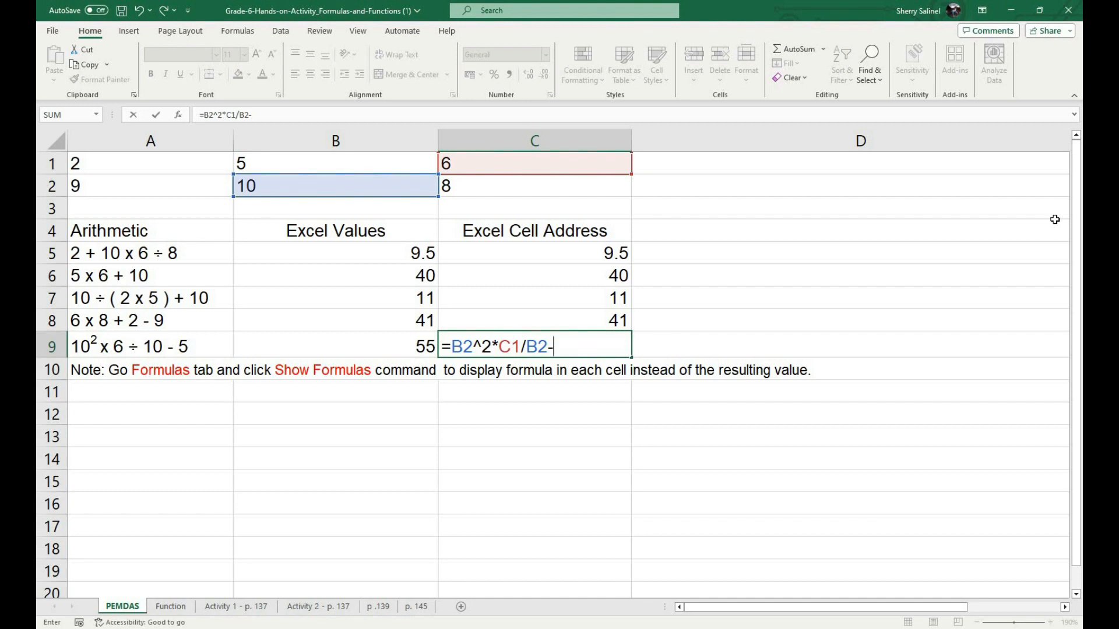
{"action": "type", "text": "B"}
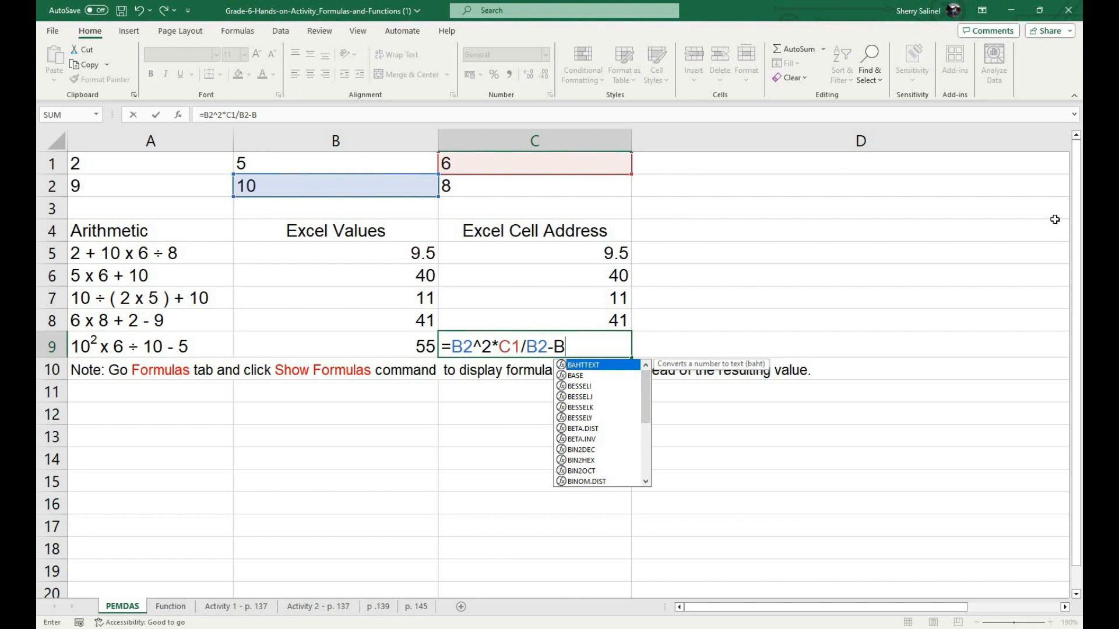
{"action": "type", "text": "1"}
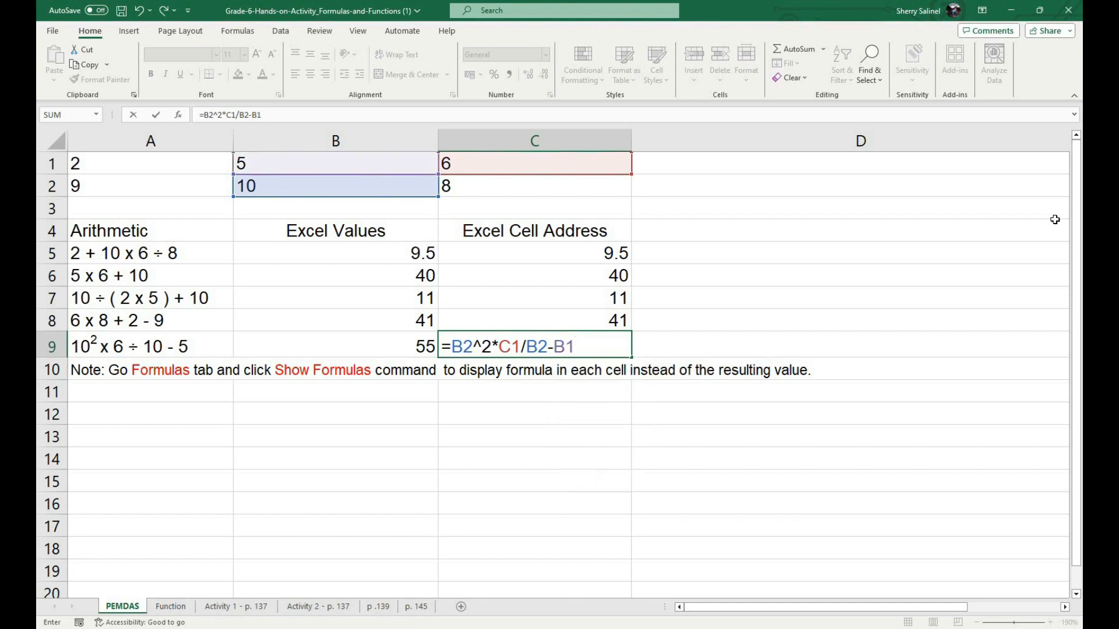
{"action": "key", "text": "Return"}
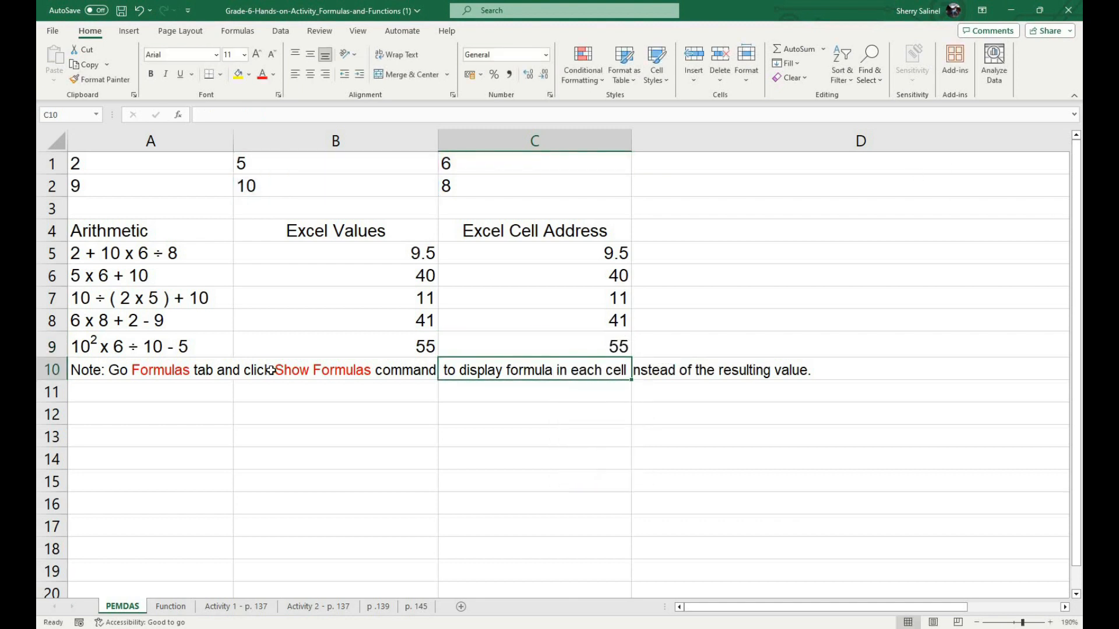
Step: Compare the literal-value formula in B9 with the cell-address formula in C9
{"action": "left_click", "coordinate": [320, 347]}
{"action": "key", "text": "Right"}
{"action": "key", "text": "Left"}
{"action": "key", "text": "Right"}
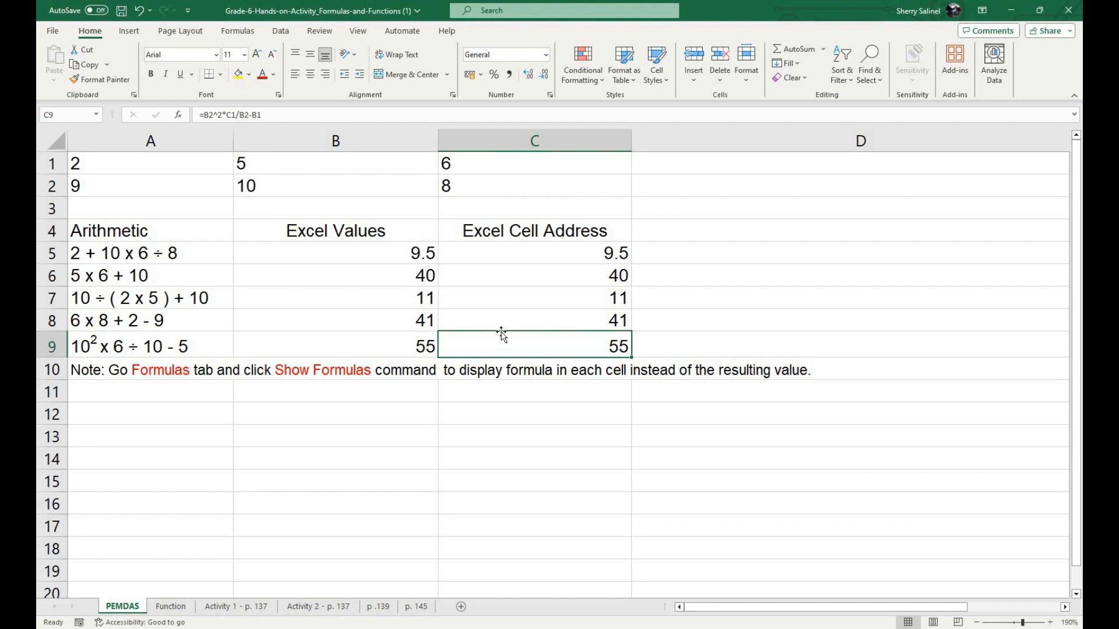
{"action": "key", "text": "Left"}
{"action": "key", "text": "F2"}
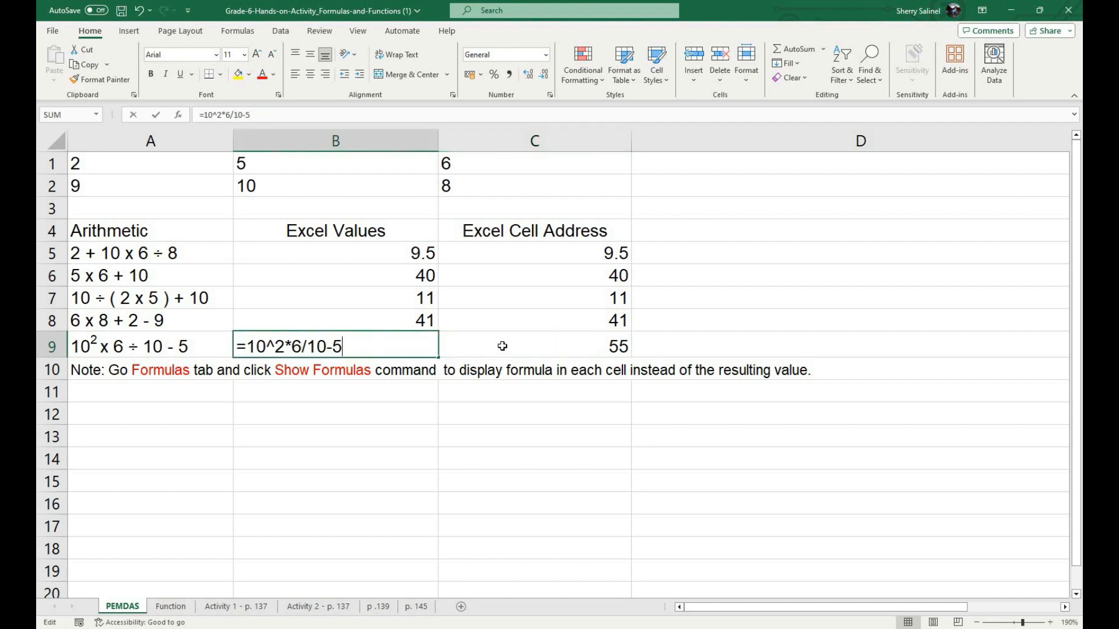
{"action": "key", "text": "Tab"}
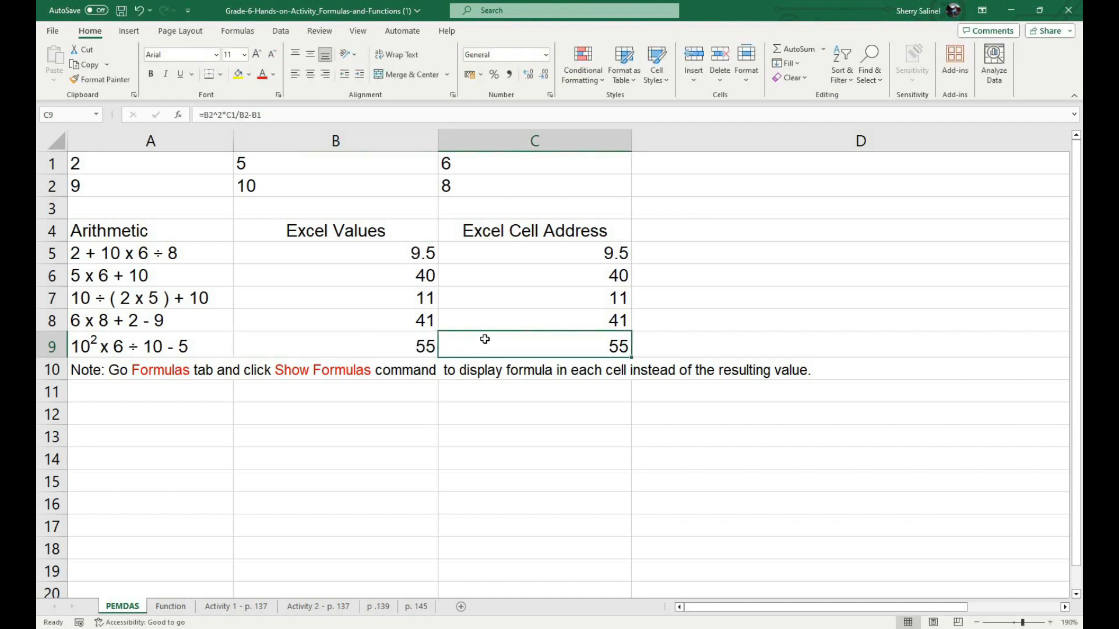
{"action": "key", "text": "Left"}
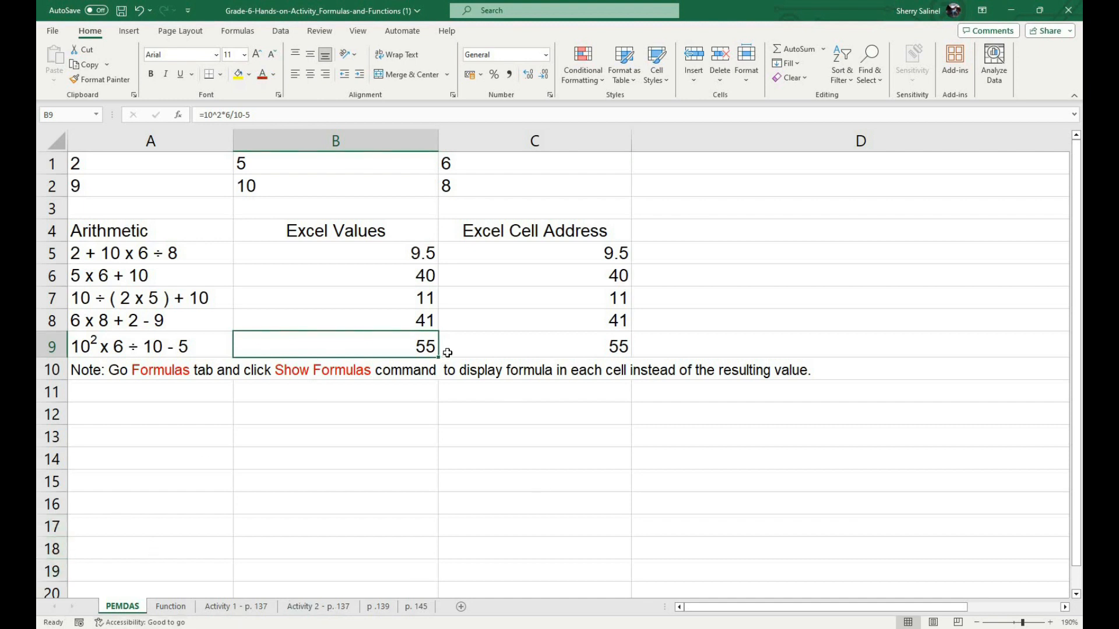
{"action": "left_click", "coordinate": [496, 356]}
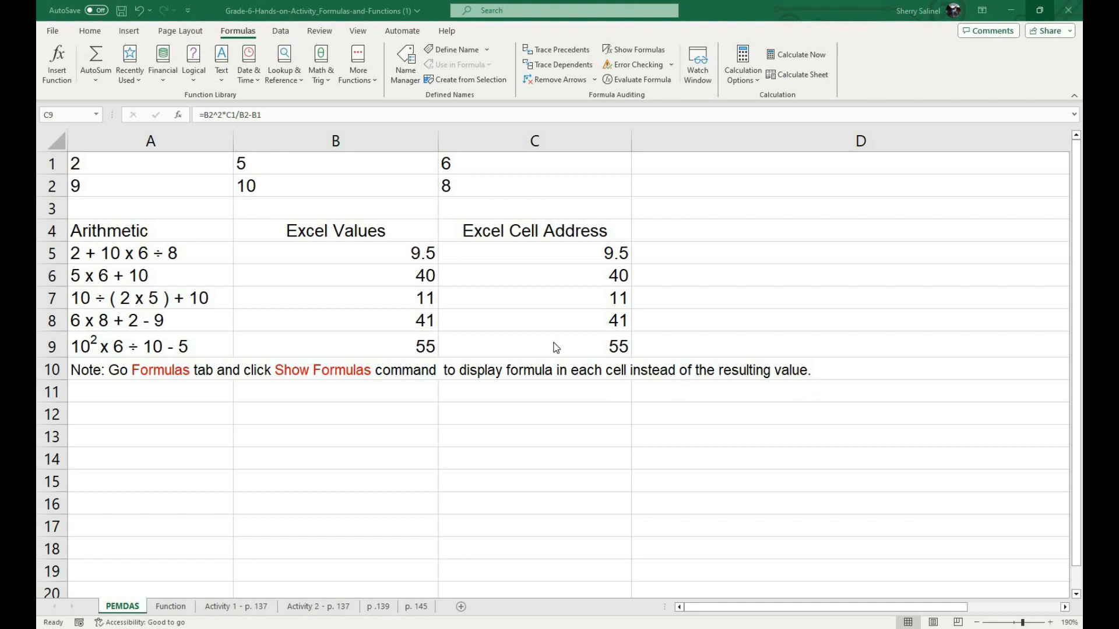
{"action": "left_click", "coordinate": [570, 299]}
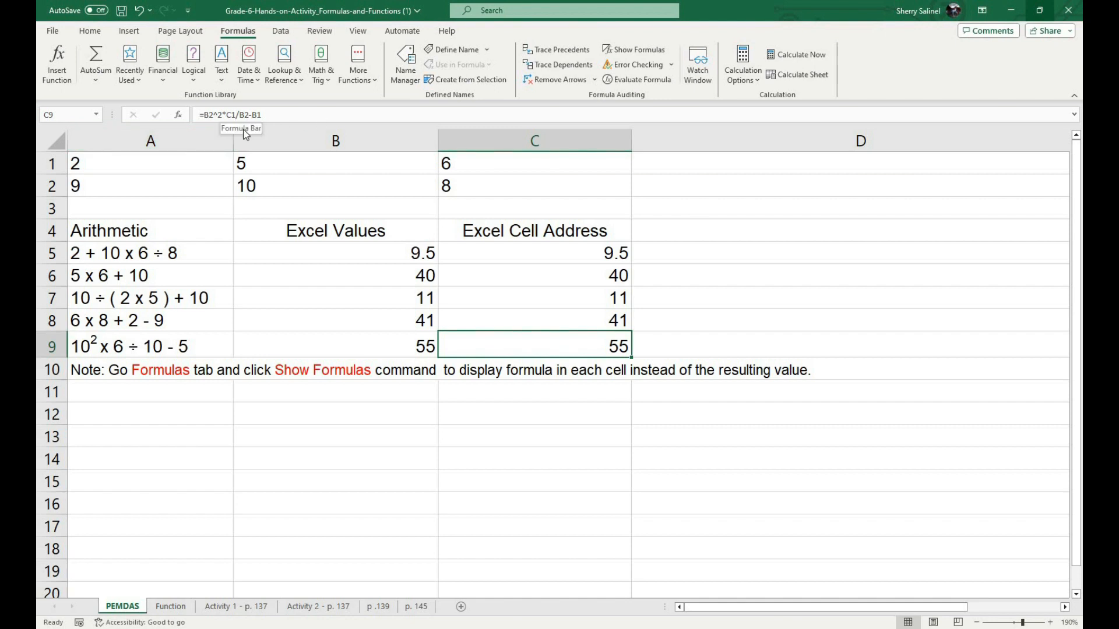
Step: Review the formulas behind the results in B6:B9 and C7:C9 one cell at a time
{"action": "left_click", "coordinate": [365, 312]}
{"action": "left_click", "coordinate": [368, 273]}
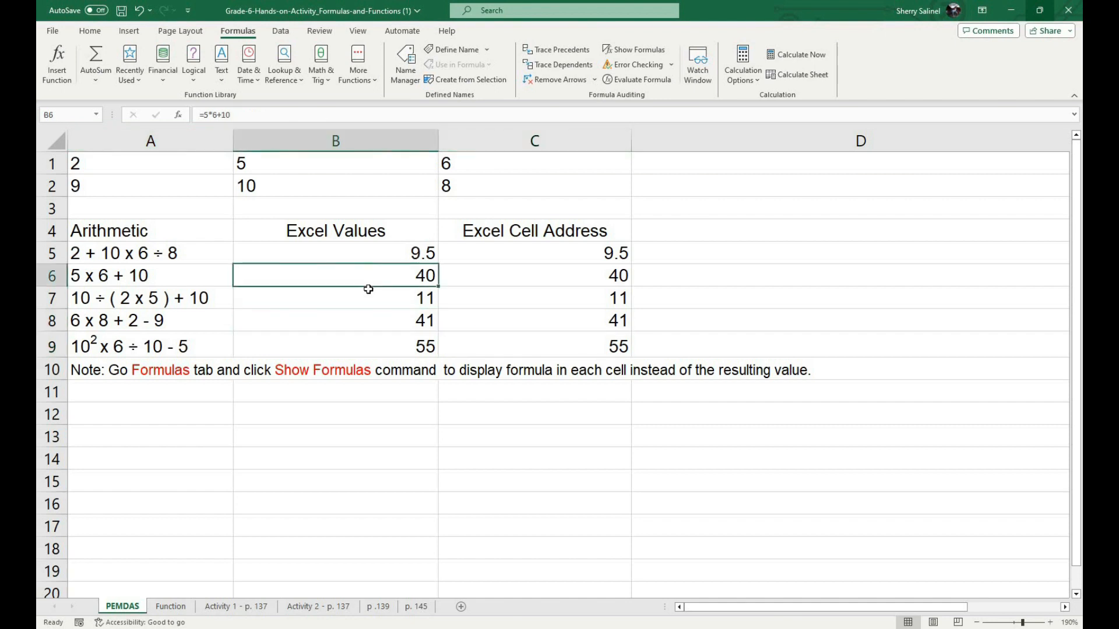
{"action": "left_click", "coordinate": [369, 299]}
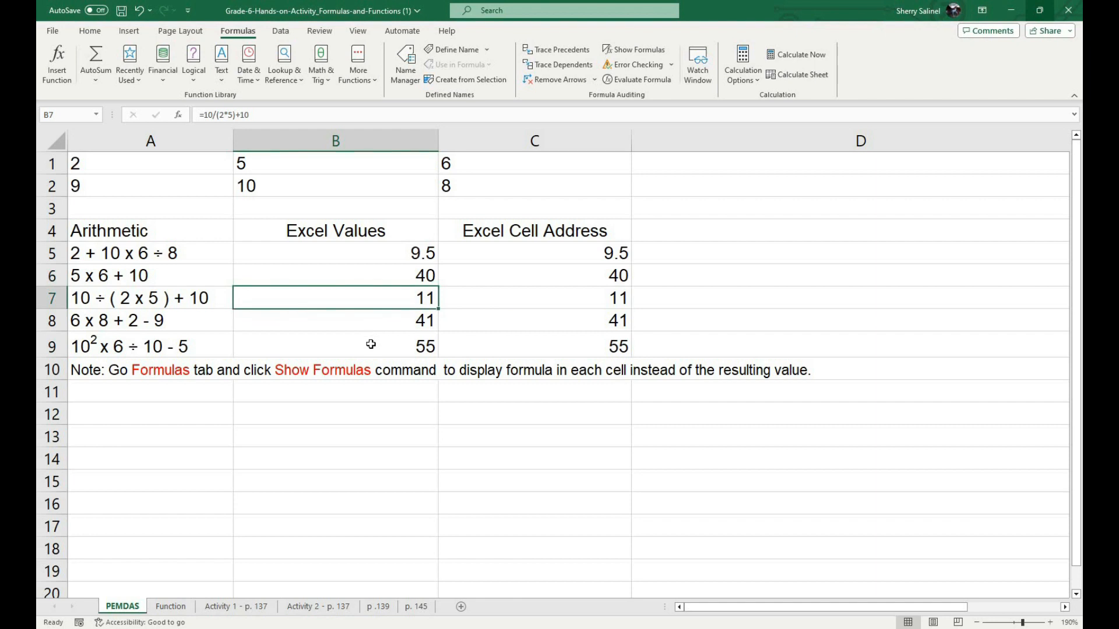
{"action": "key", "text": "Down"}
{"action": "key", "text": "Down"}
{"action": "key", "text": "Right"}
{"action": "key", "text": "Up"}
{"action": "key", "text": "Up"}
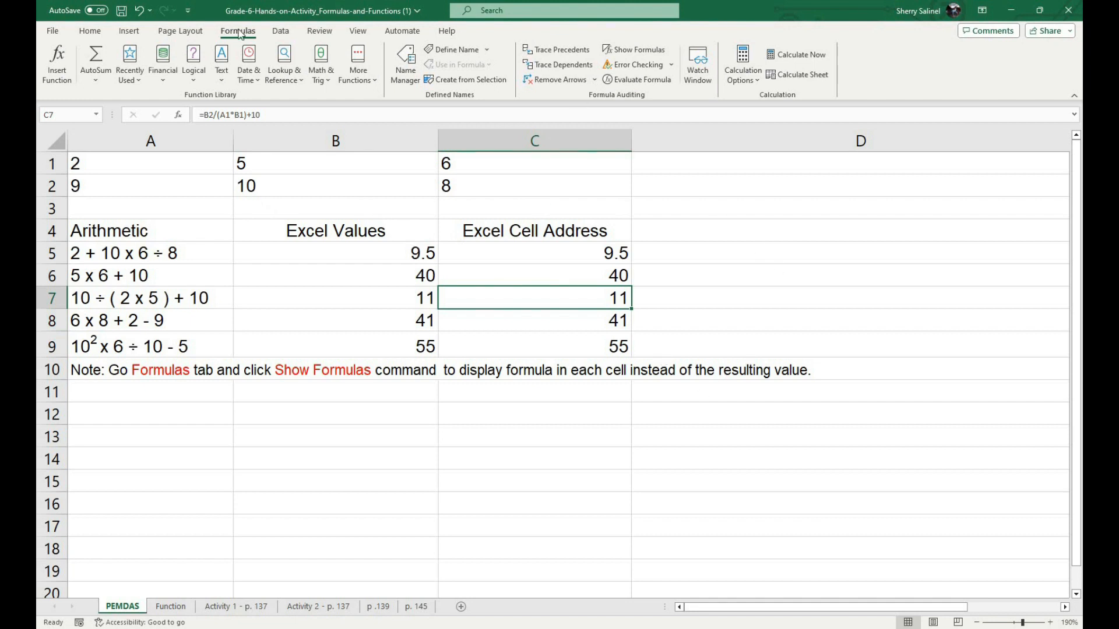
Step: Display the formulas instead of the resulting values in the PEMDAS worksheet and bring the Excel Cell Address column fully into view
{"action": "left_click", "coordinate": [633, 58]}
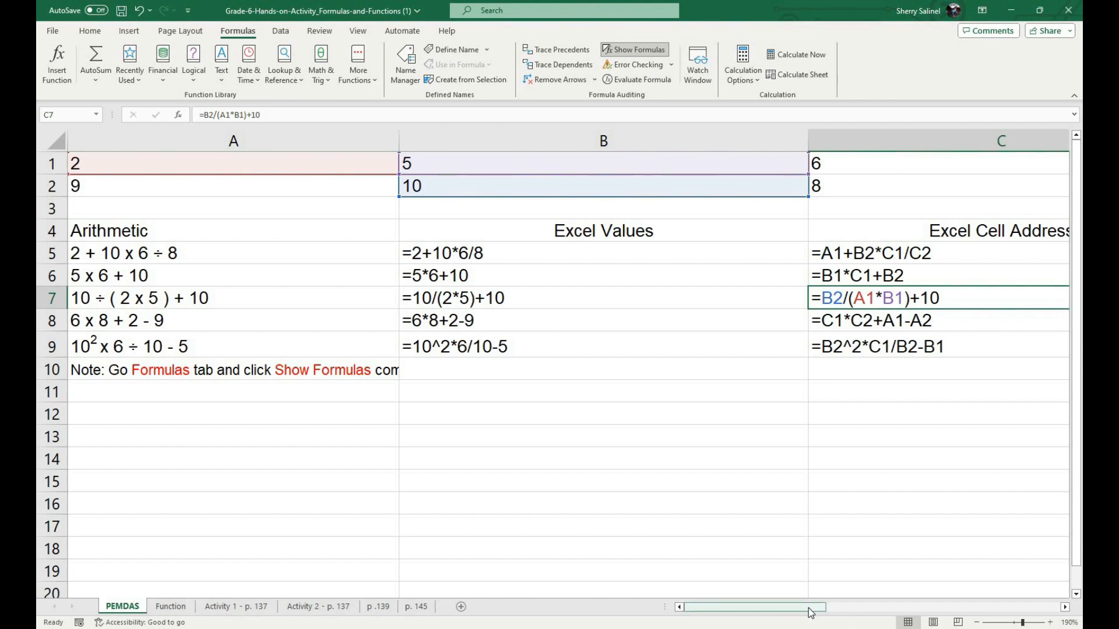
{"action": "left_click_drag", "start_coordinate": [808, 608], "coordinate": [833, 608]}
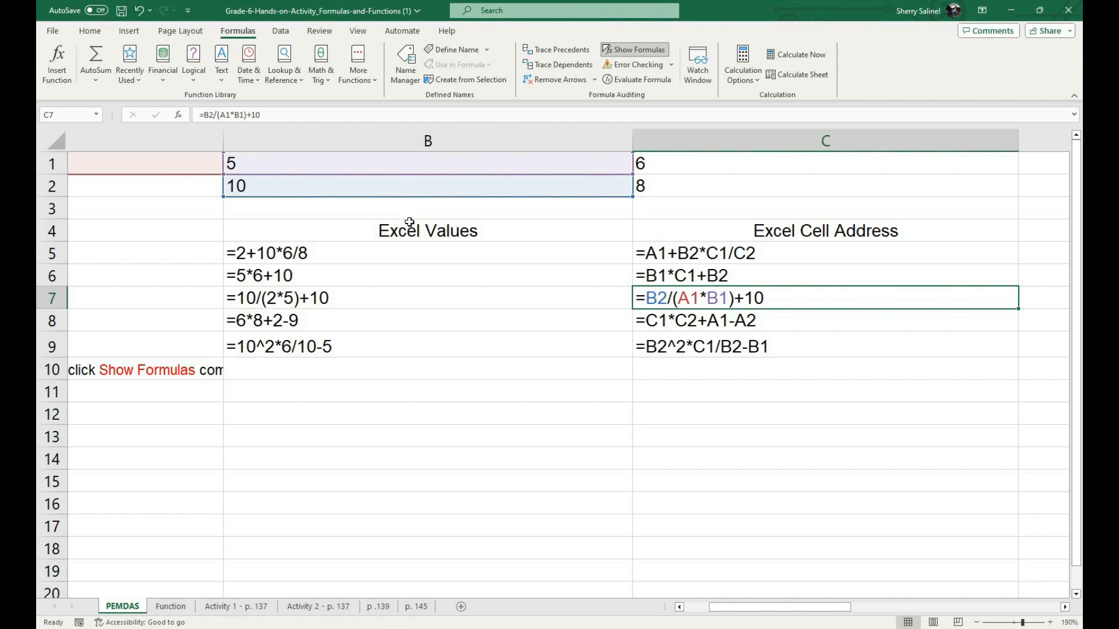
Step: Switch from the PEMDAS worksheet to the Function worksheet
{"action": "left_click", "coordinate": [170, 605]}
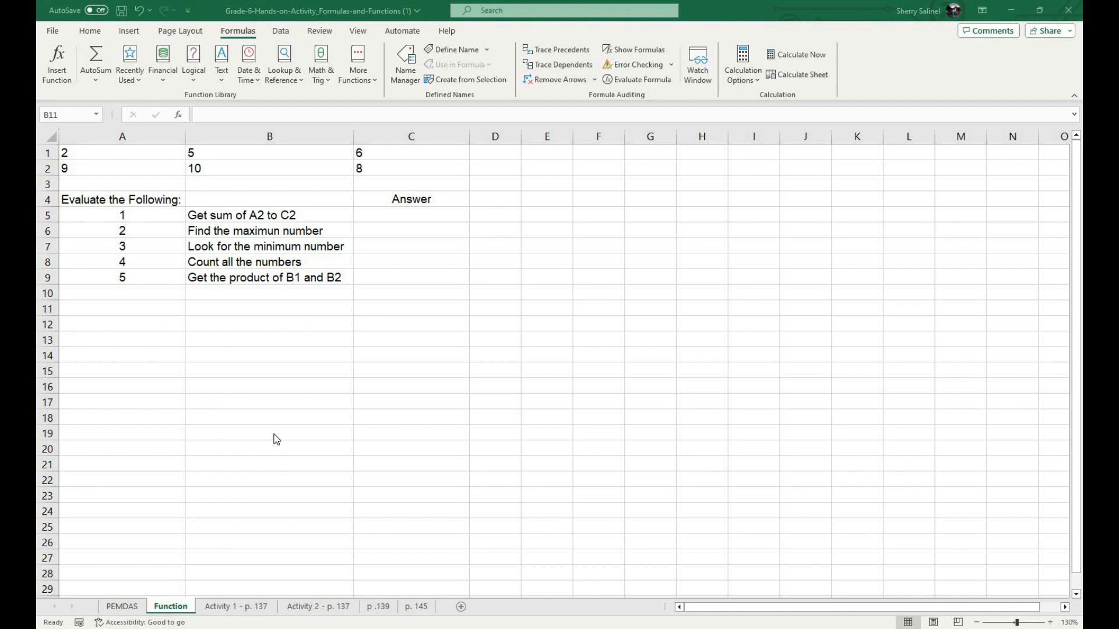
{"action": "left_click", "coordinate": [122, 607]}
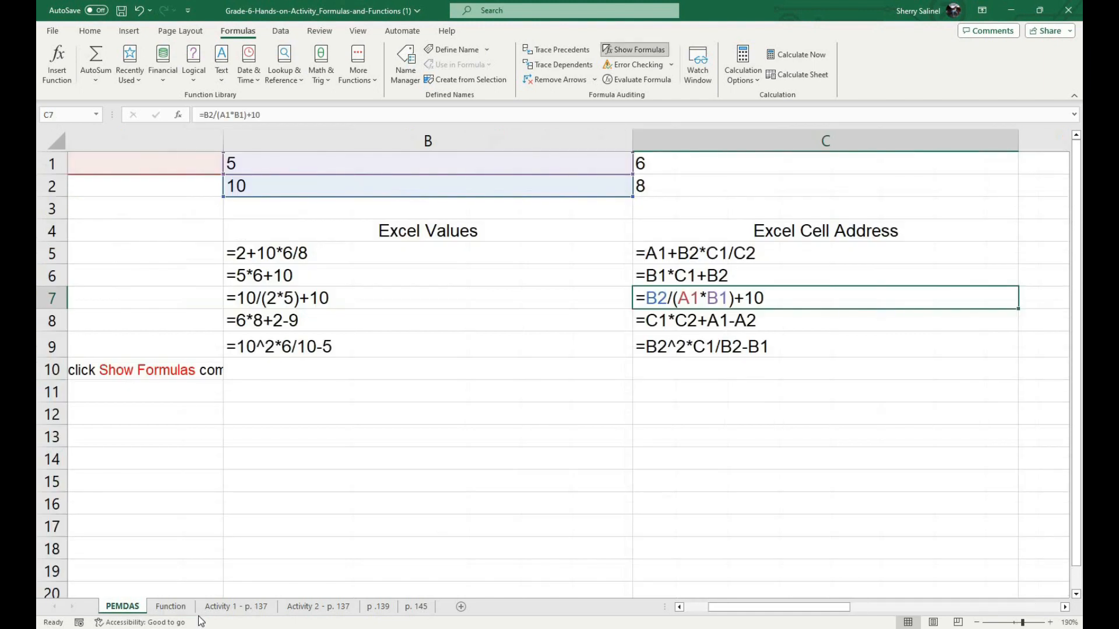
{"action": "left_click", "coordinate": [166, 607]}
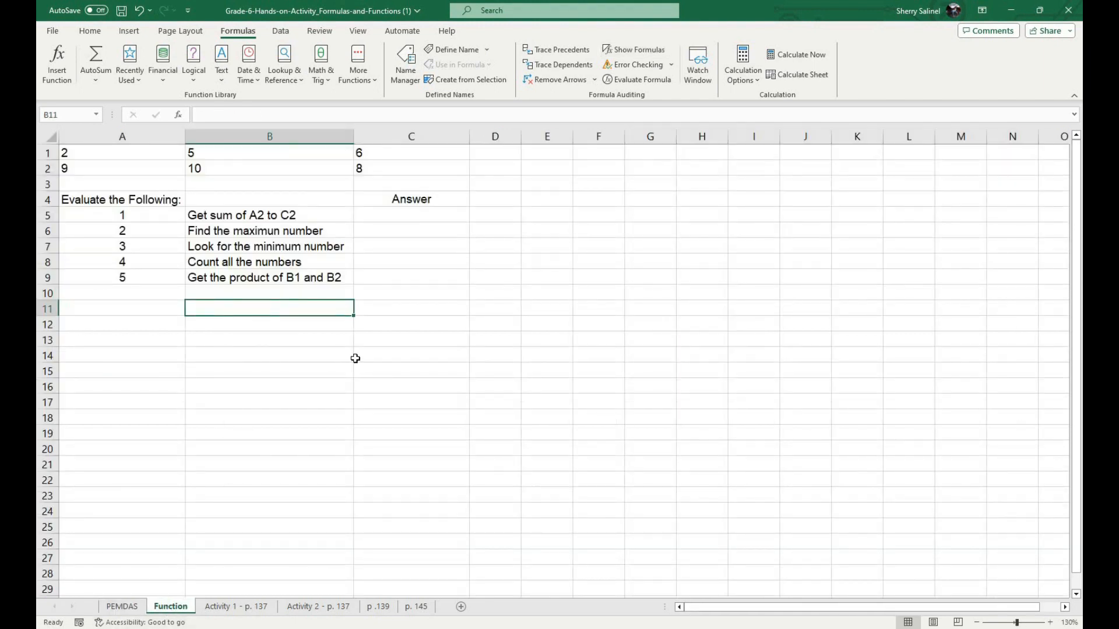
Step: Examine the given numbers in A1:C2, the five tasks under Evaluate the Following and the empty Answer column
{"action": "left_click_drag", "start_coordinate": [93, 156], "coordinate": [425, 170]}
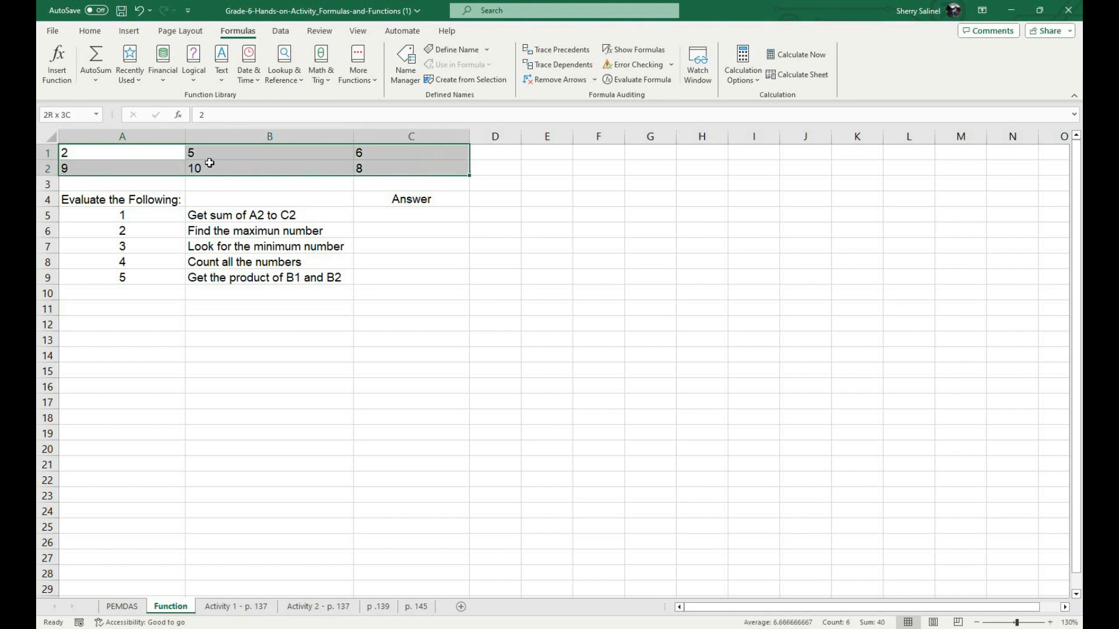
{"action": "left_click", "coordinate": [390, 170]}
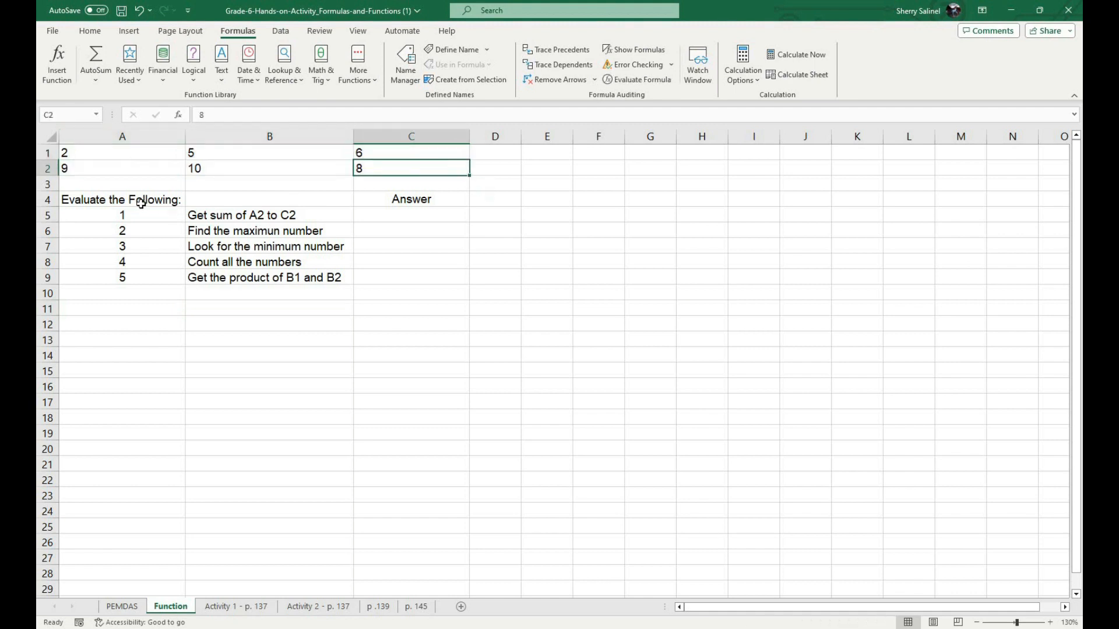
{"action": "left_click", "coordinate": [252, 214]}
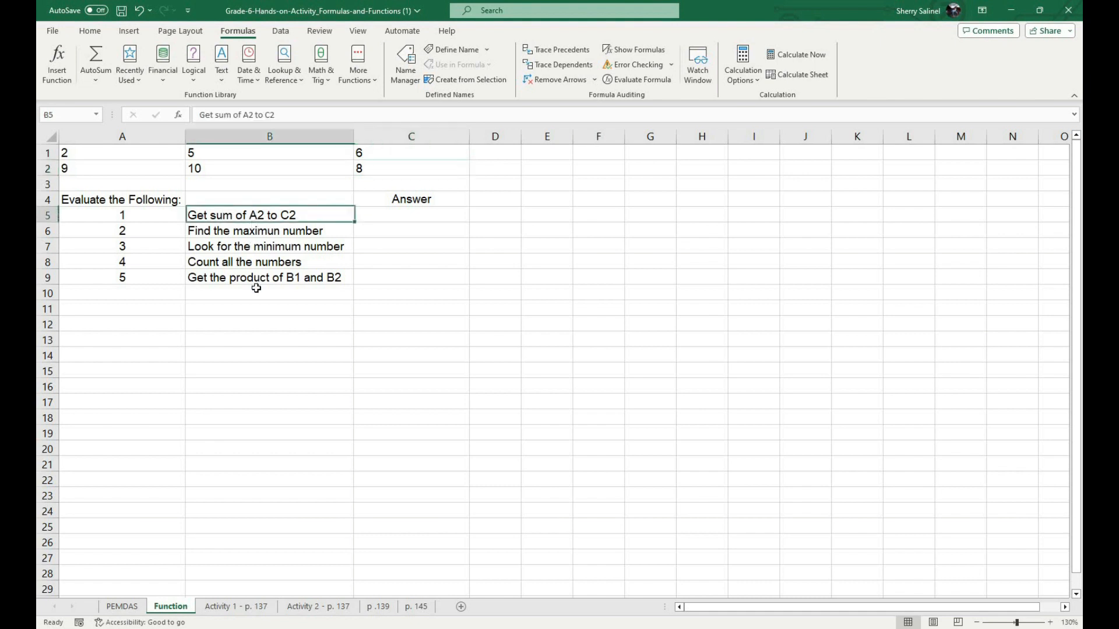
{"action": "left_click_drag", "start_coordinate": [257, 288], "coordinate": [257, 293]}
{"action": "left_click", "coordinate": [405, 211]}
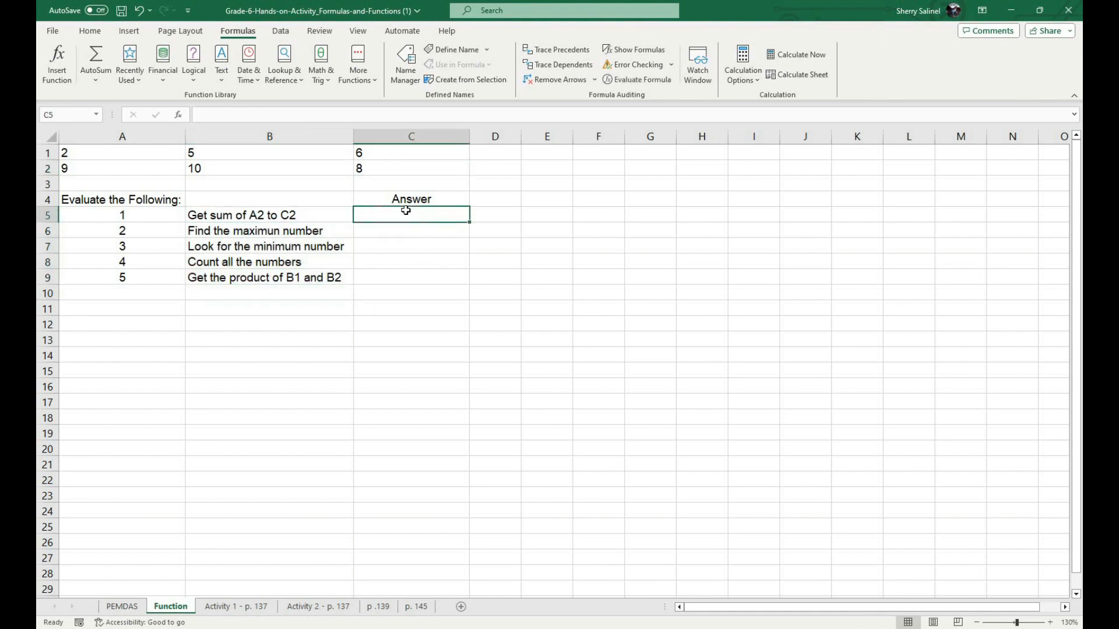
{"action": "left_click_drag", "start_coordinate": [405, 210], "coordinate": [400, 267]}
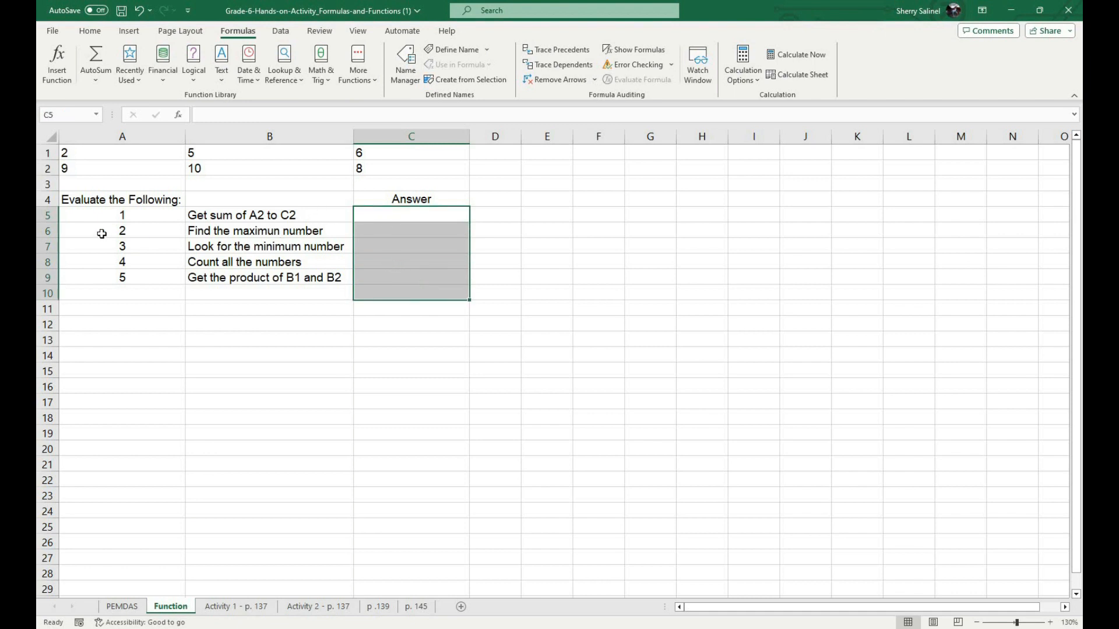
{"action": "left_click", "coordinate": [210, 219]}
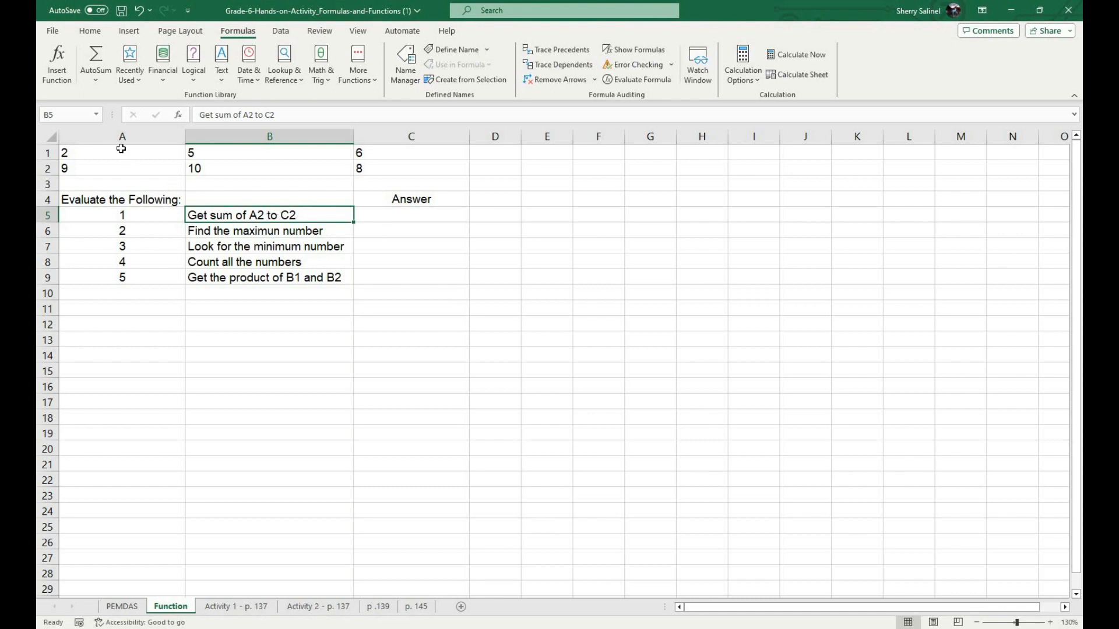
{"action": "left_click", "coordinate": [105, 149]}
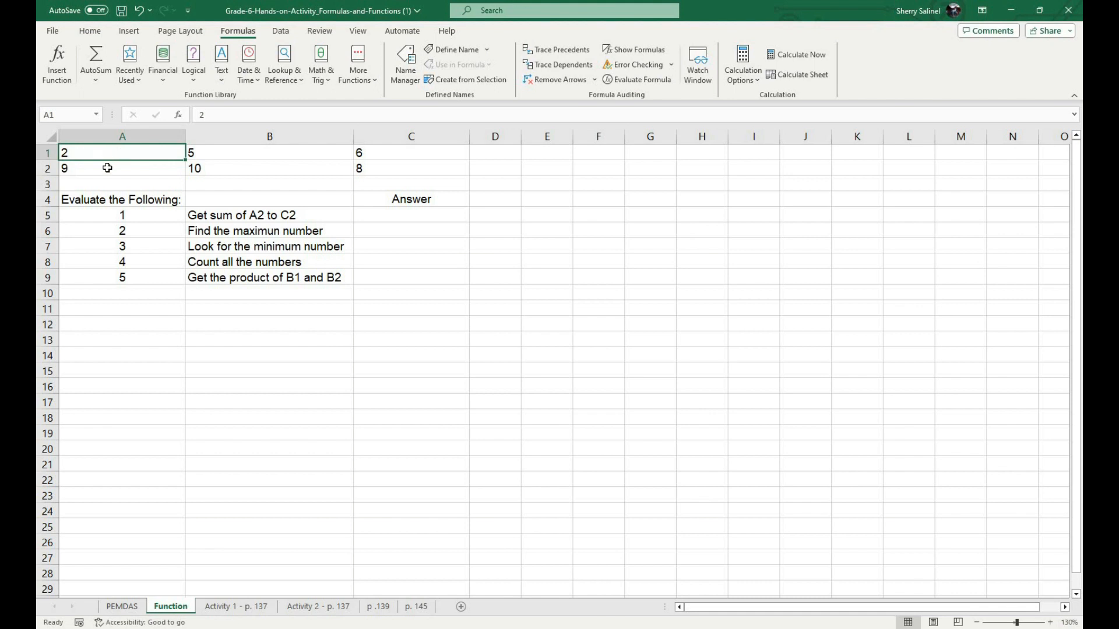
{"action": "left_click_drag", "start_coordinate": [107, 168], "coordinate": [429, 167]}
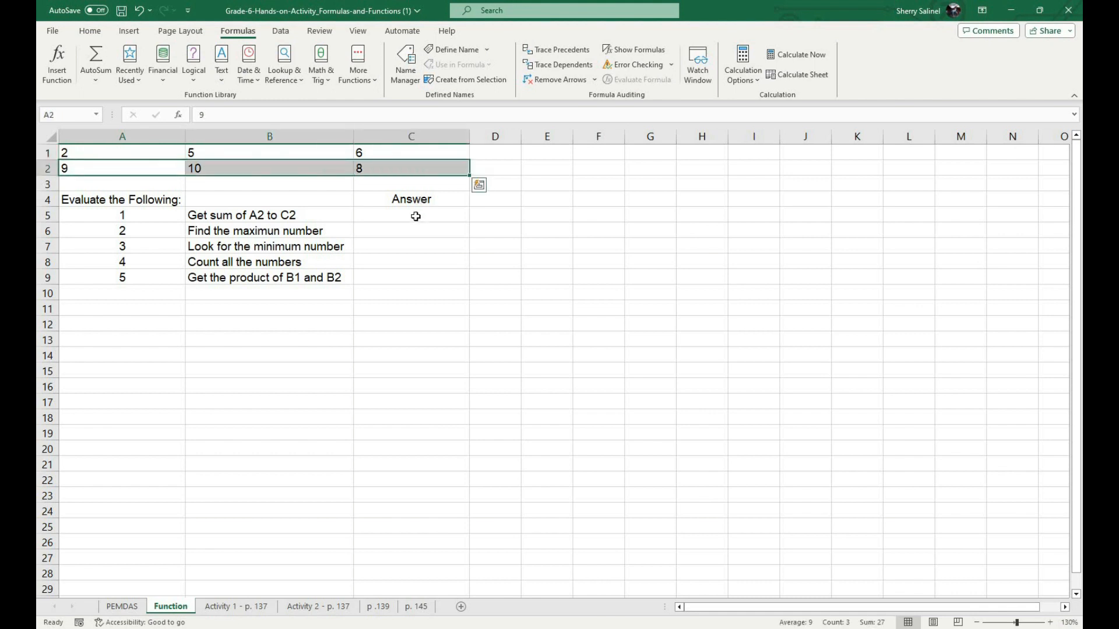
Step: Write out =sum(A2:C2) in answer cell C5, giving the range by its cell addresses
{"action": "left_click", "coordinate": [415, 216]}
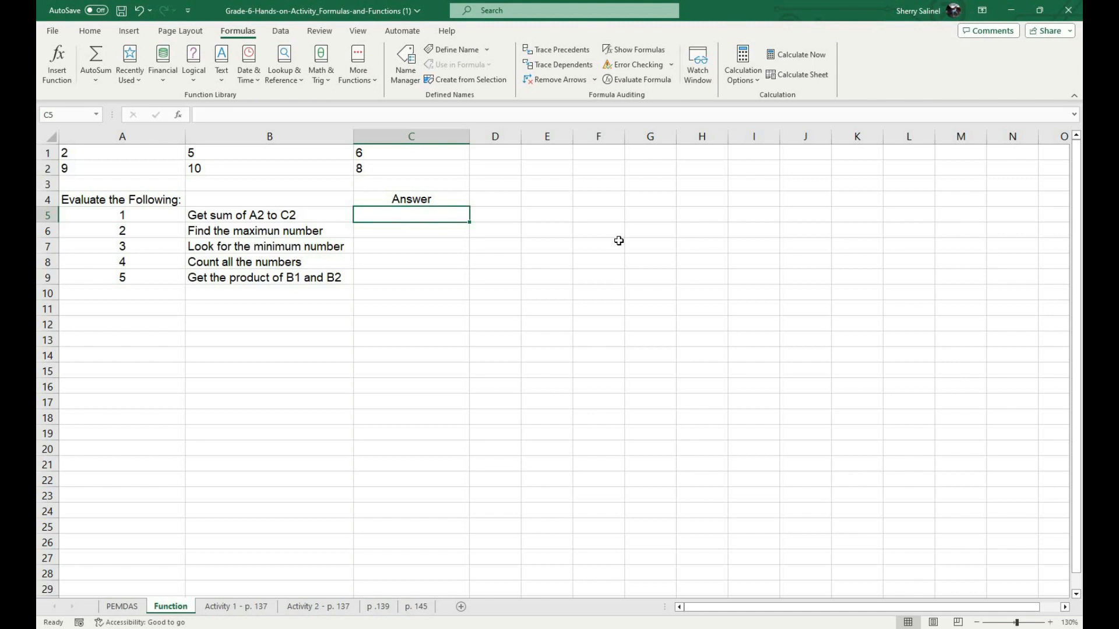
{"action": "type", "text": "="}
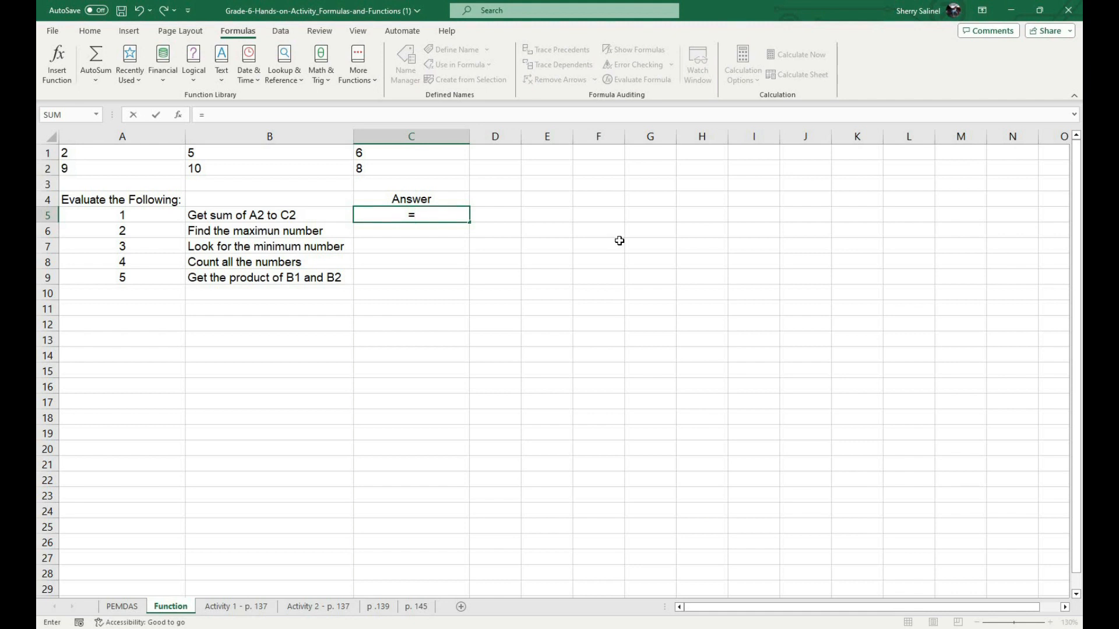
{"action": "type", "text": "sum"}
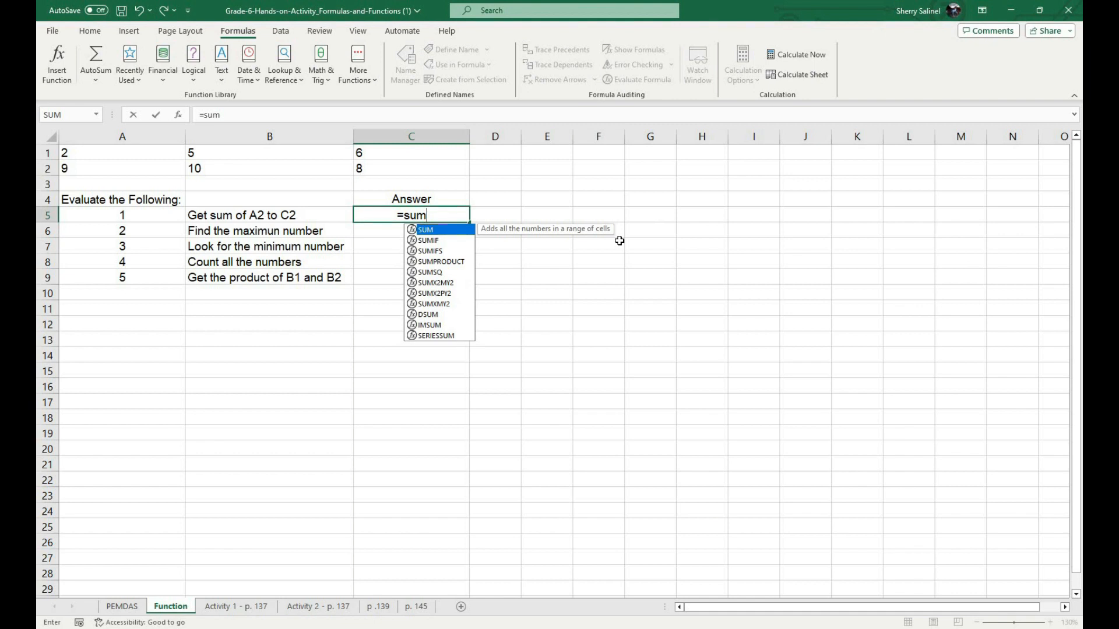
{"action": "type", "text": "("}
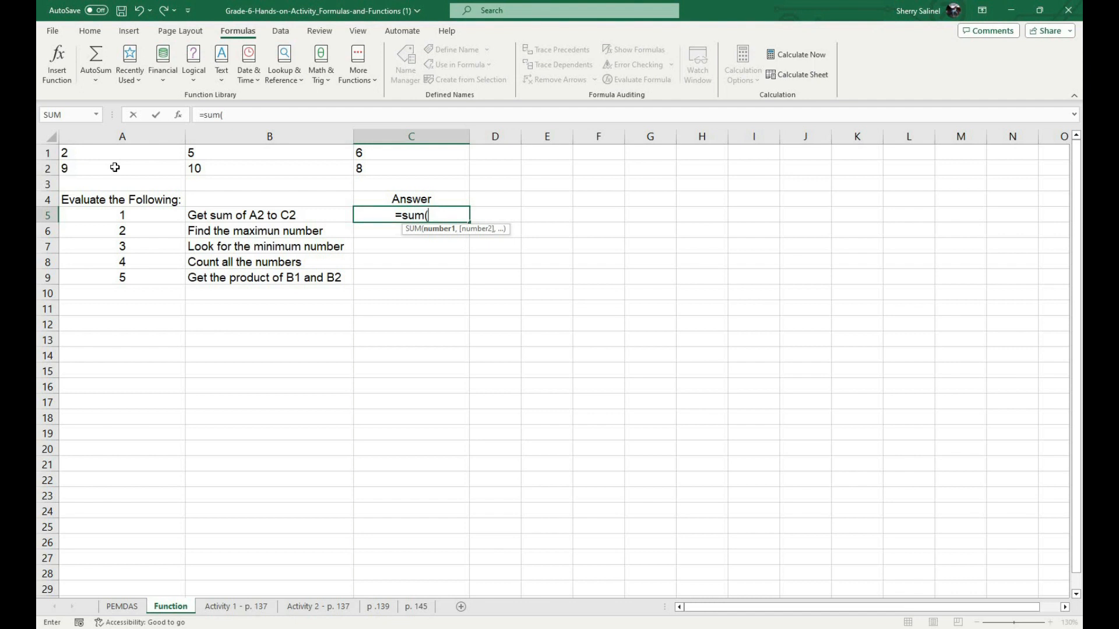
{"action": "type", "text": "A"}
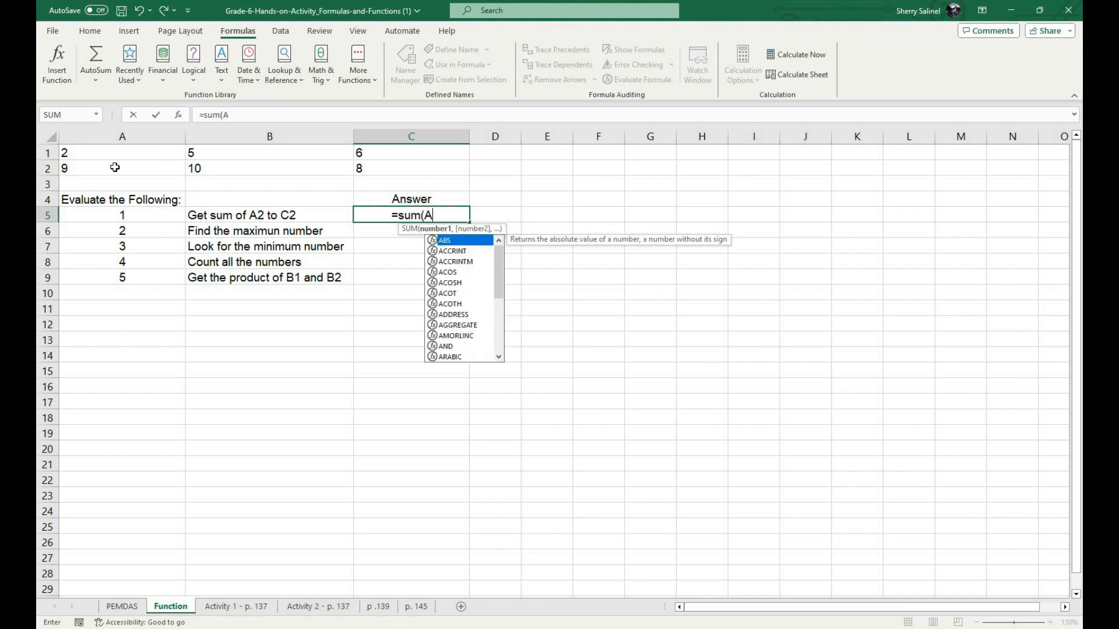
{"action": "type", "text": "2:"}
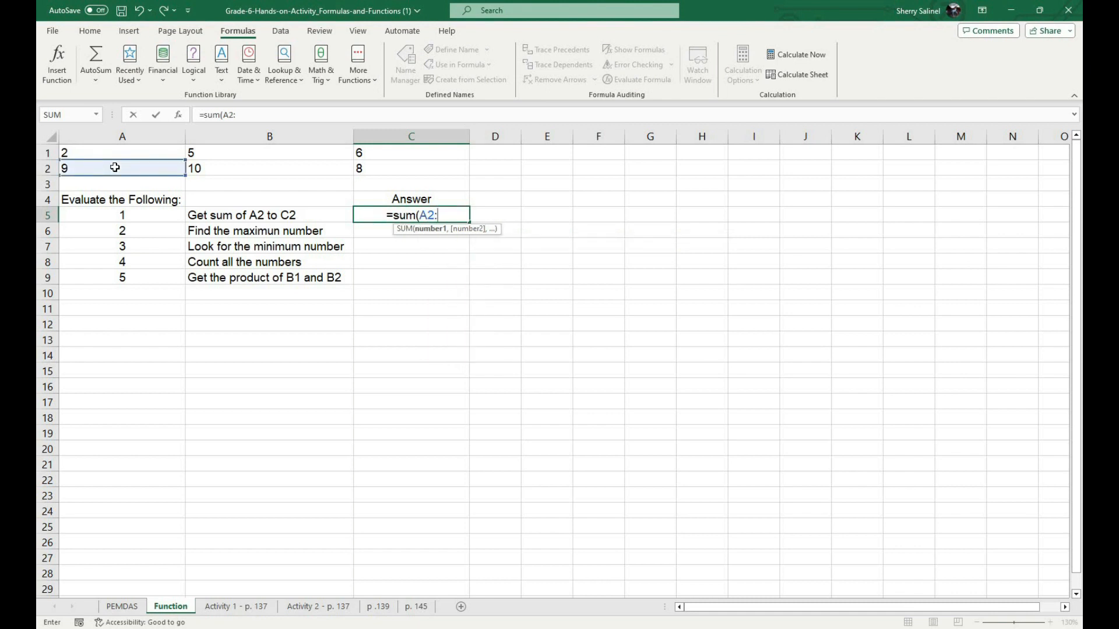
{"action": "type", "text": "C2"}
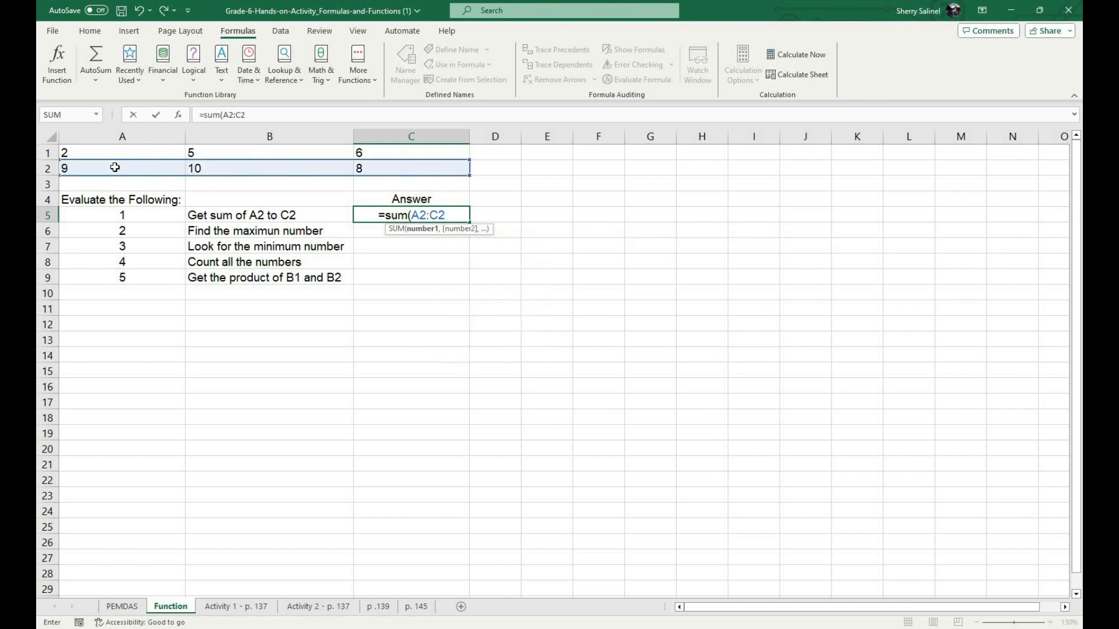
{"action": "type", "text": ")"}
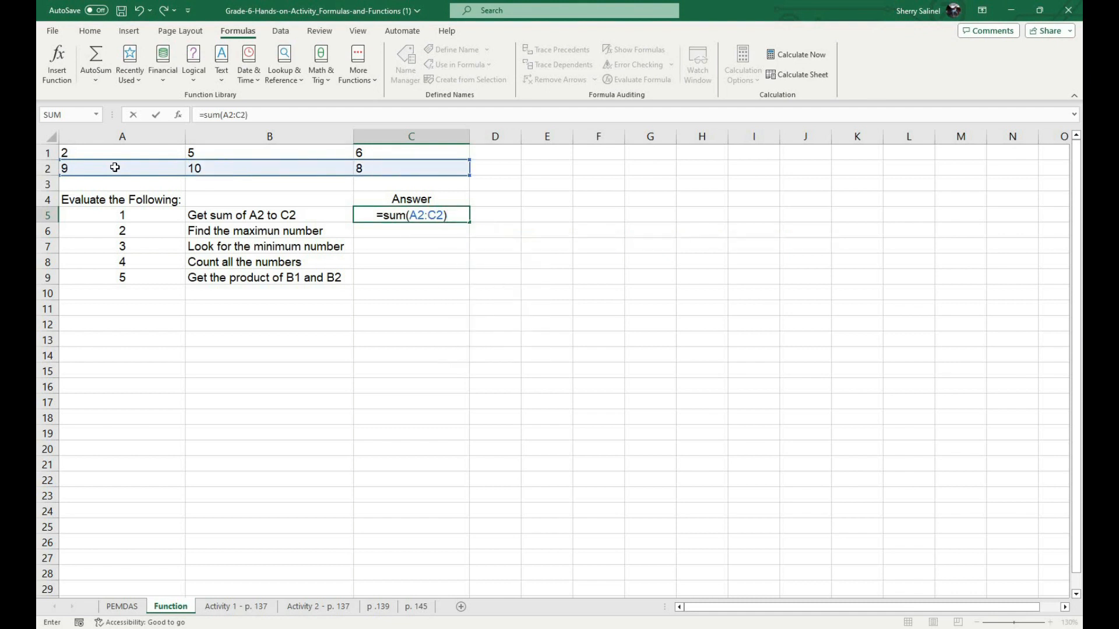
Step: Remove the range and parentheses from the C5 formula and try to pick A2:C2 on the sheet instead
{"action": "key", "text": "BackSpace"}
{"action": "key", "text": "BackSpace"}
{"action": "key", "text": "BackSpace"}
{"action": "key", "text": "BackSpace"}
{"action": "key", "text": "BackSpace"}
{"action": "key", "text": "BackSpace"}
{"action": "key", "text": "BackSpace"}
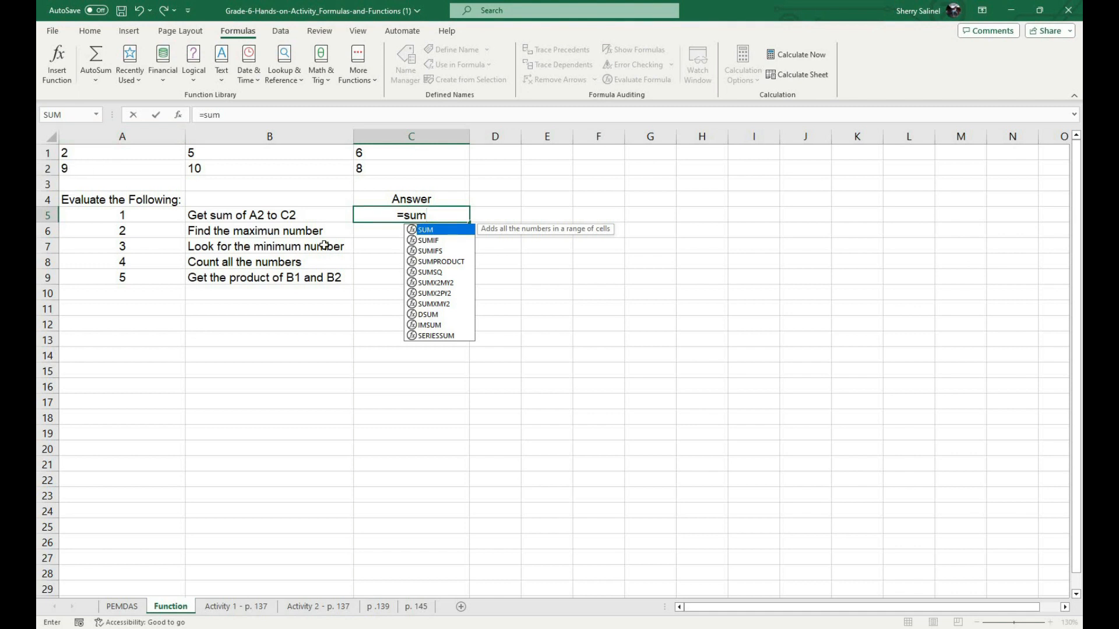
{"action": "left_click_drag", "start_coordinate": [164, 168], "coordinate": [396, 168]}
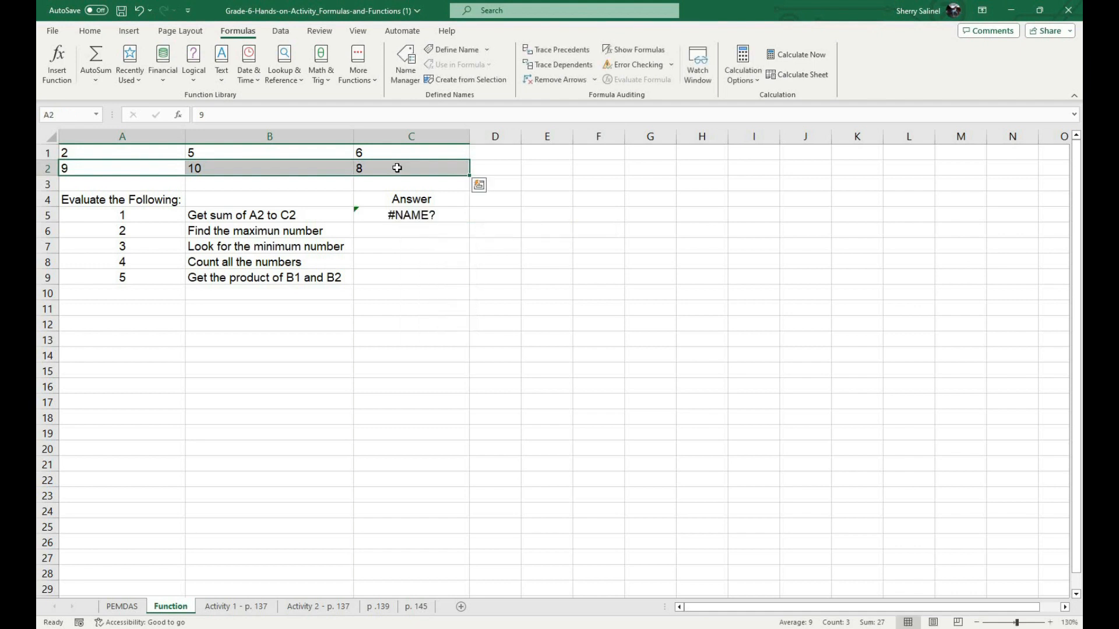
Step: Enter =sum(A2:C2) in cell C5, selecting the range A2:C2 directly on the sheet
{"action": "left_click", "coordinate": [447, 215]}
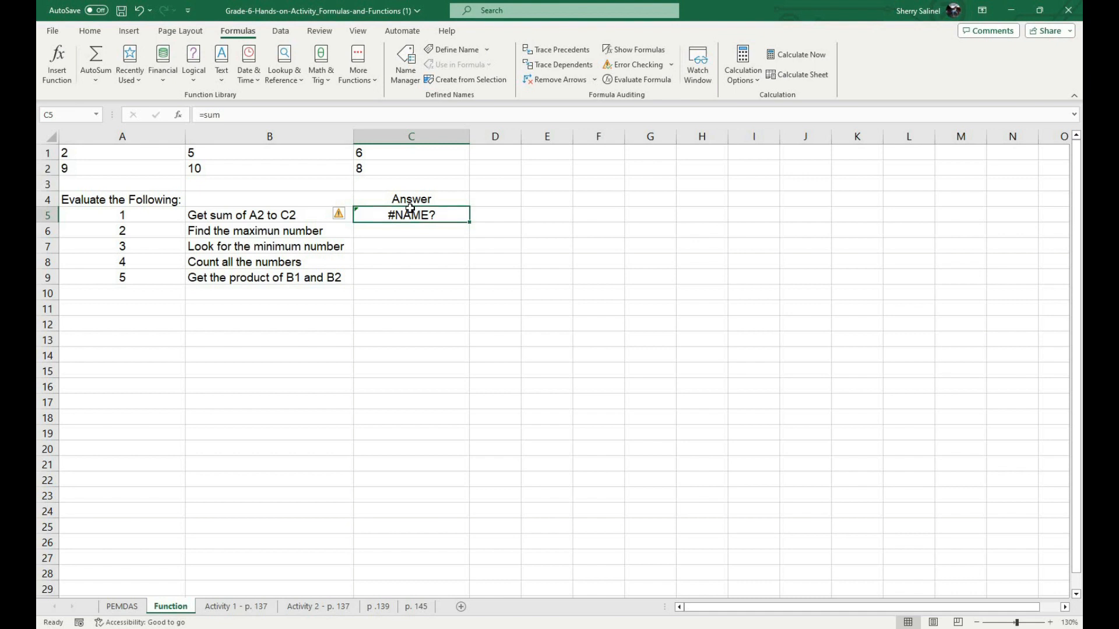
{"action": "type", "text": "="}
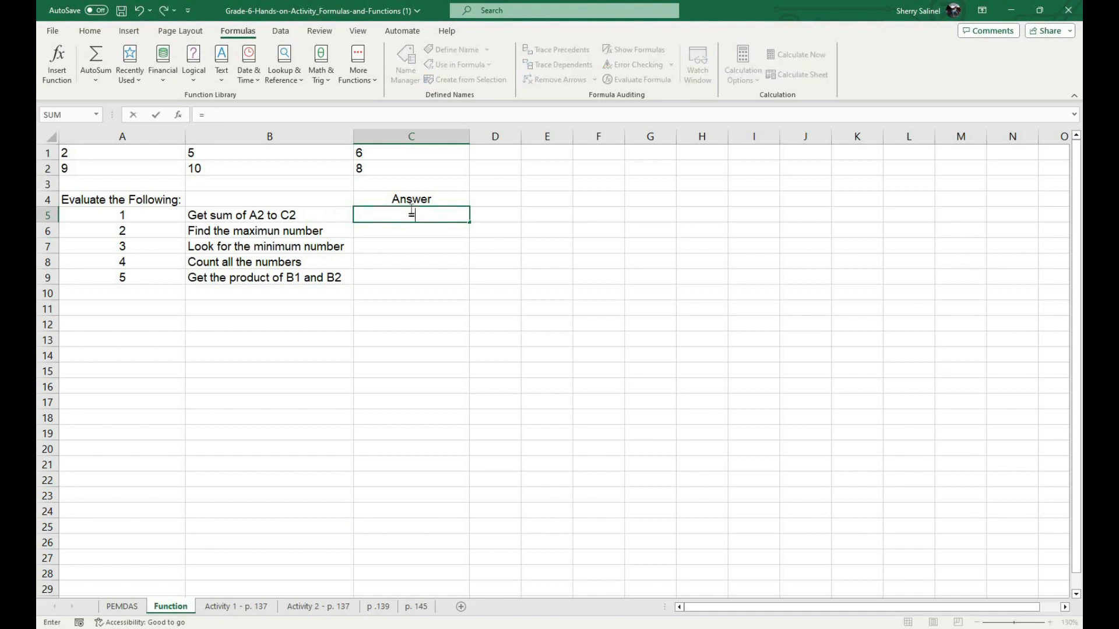
{"action": "type", "text": "sum("}
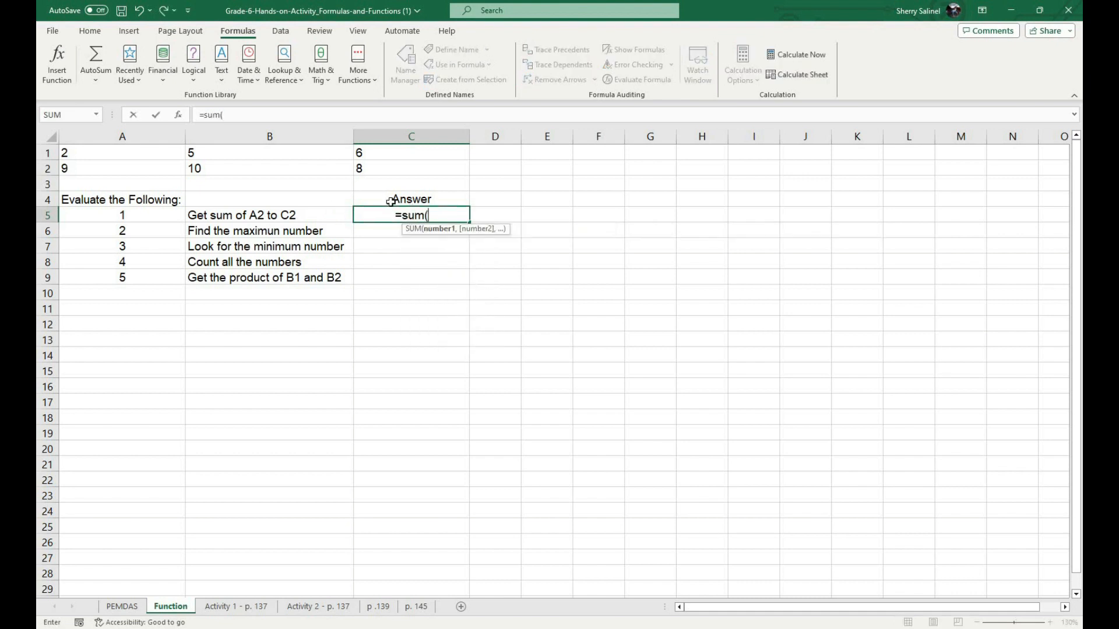
{"action": "left_click_drag", "start_coordinate": [150, 169], "coordinate": [421, 169]}
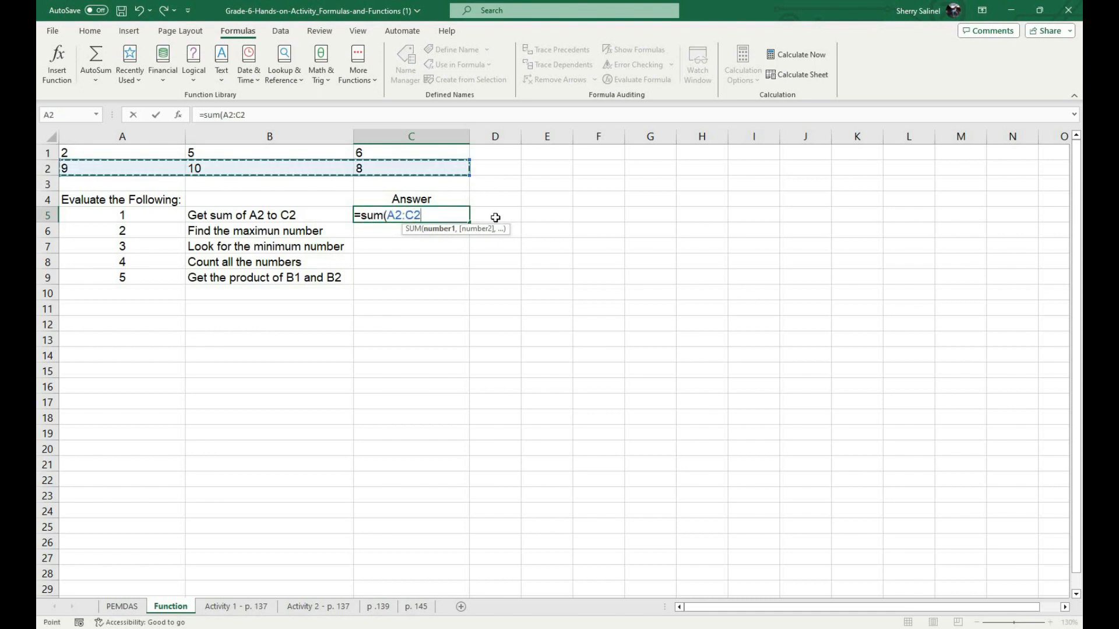
{"action": "type", "text": ")"}
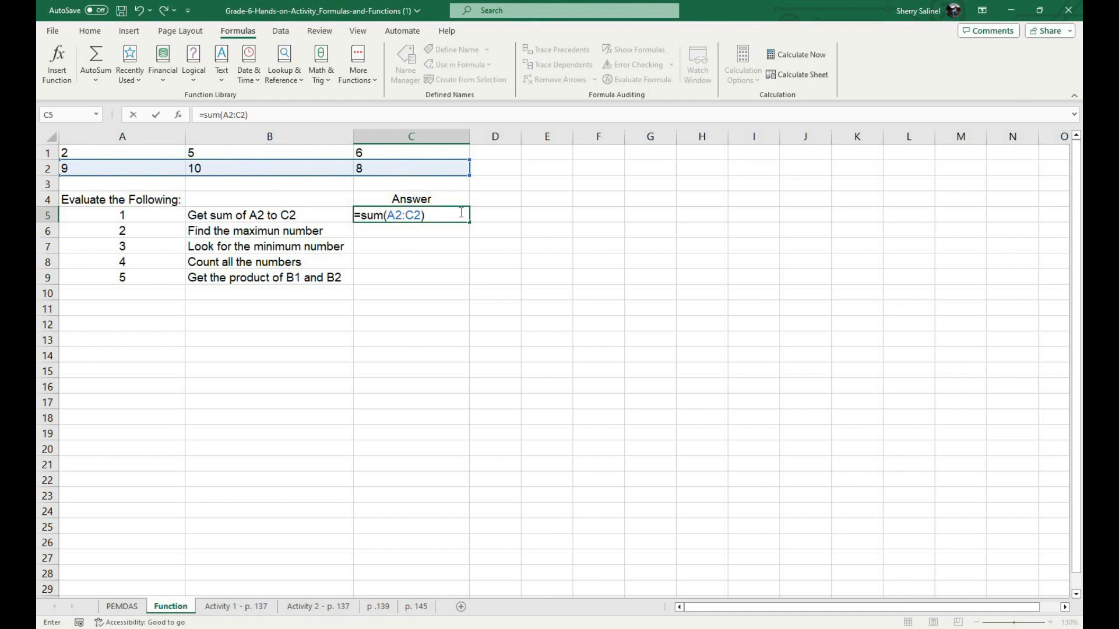
{"action": "key", "text": "Return"}
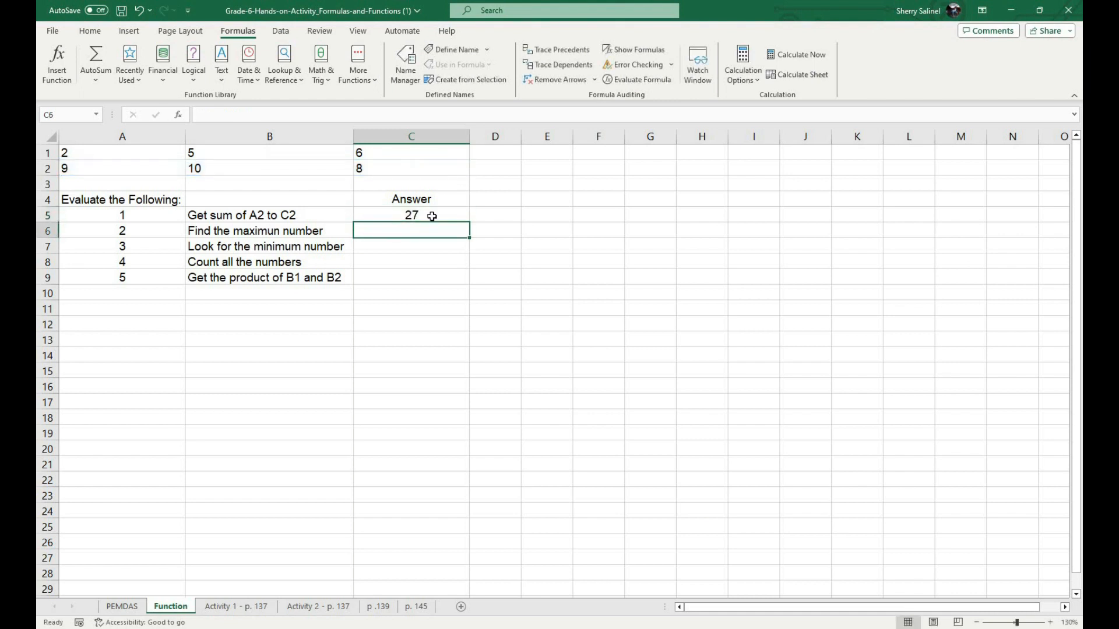
Step: Check the sum formula in C5 against the numbers in A2:C2
{"action": "left_click", "coordinate": [431, 217]}
{"action": "left_click_drag", "start_coordinate": [110, 168], "coordinate": [376, 169]}
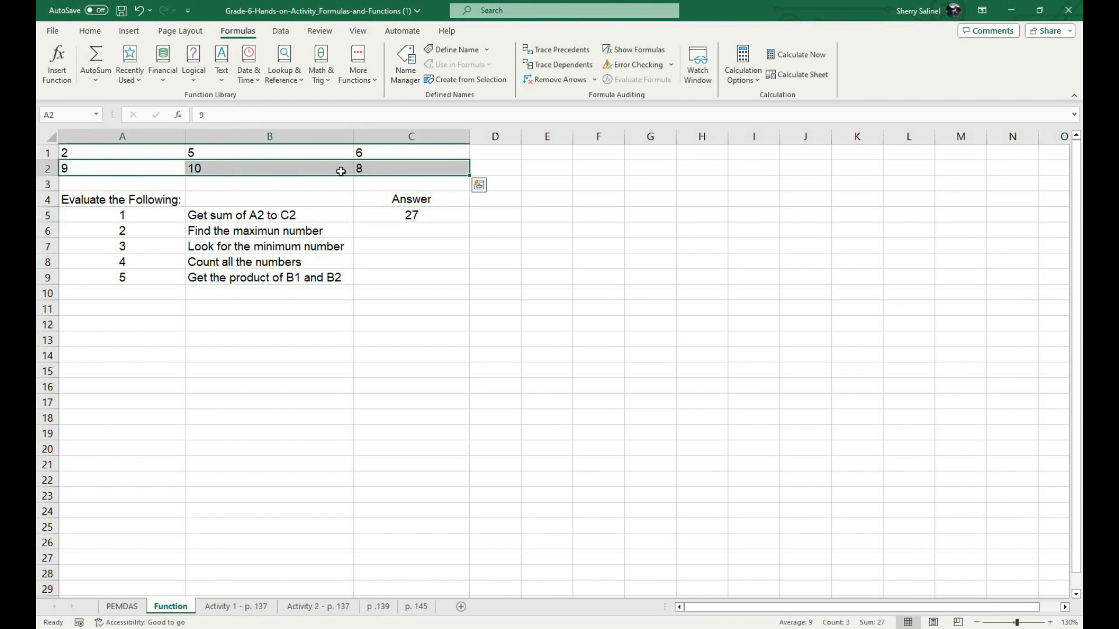
{"action": "left_click", "coordinate": [375, 219]}
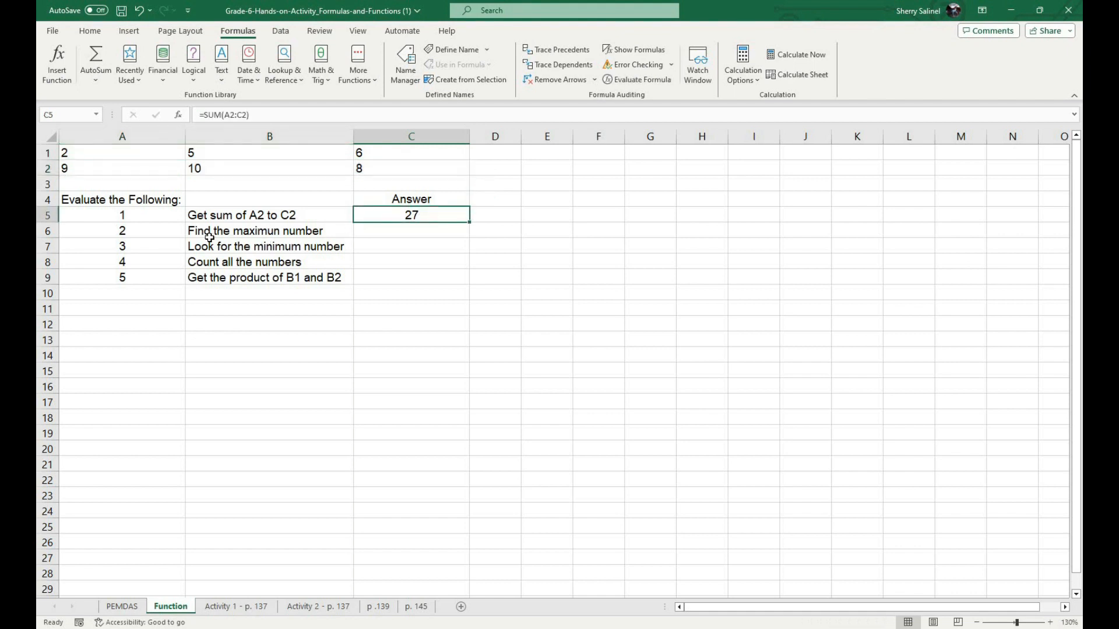
Step: Enter =max(A1:C2) in answer cell C6, selecting the range A1:C2 directly on the sheet
{"action": "key", "text": "Down"}
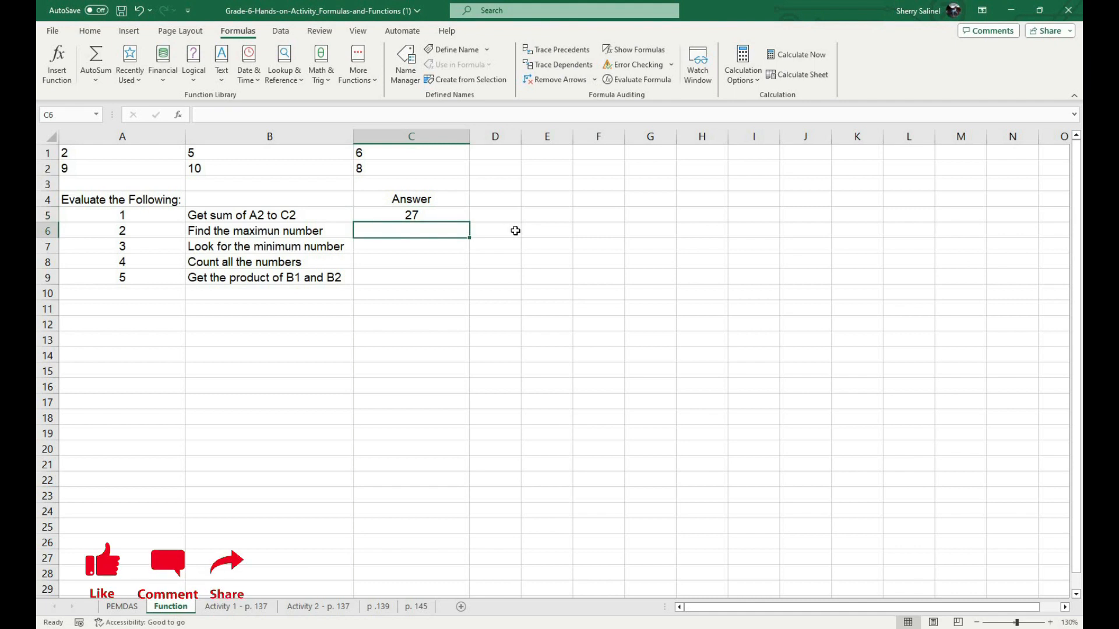
{"action": "left_click_drag", "start_coordinate": [64, 152], "coordinate": [418, 169]}
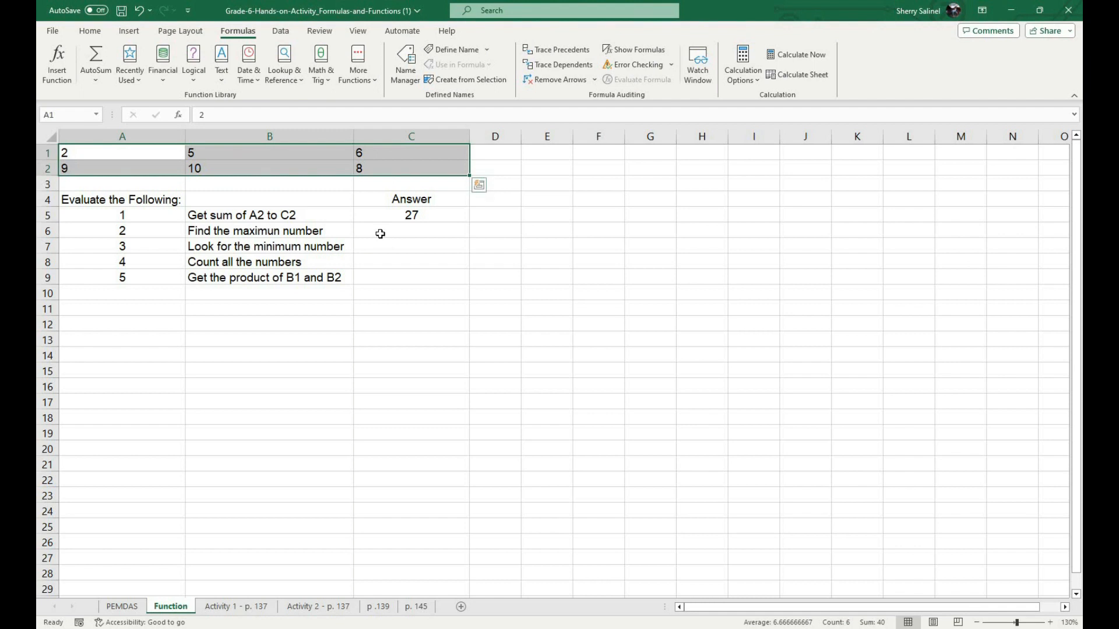
{"action": "left_click", "coordinate": [380, 234]}
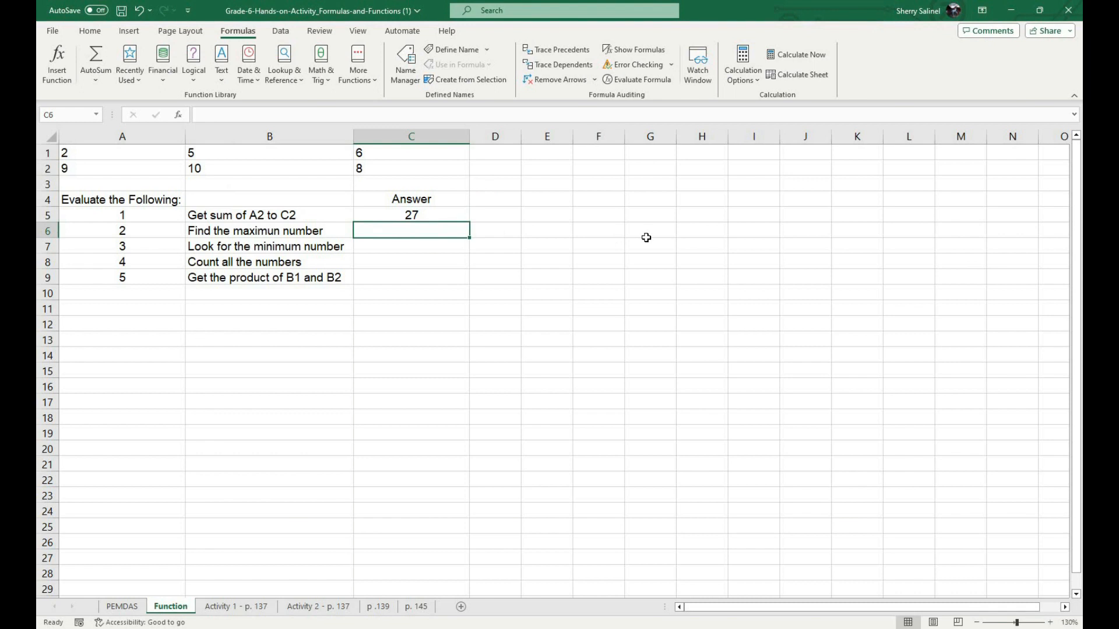
{"action": "type", "text": "="}
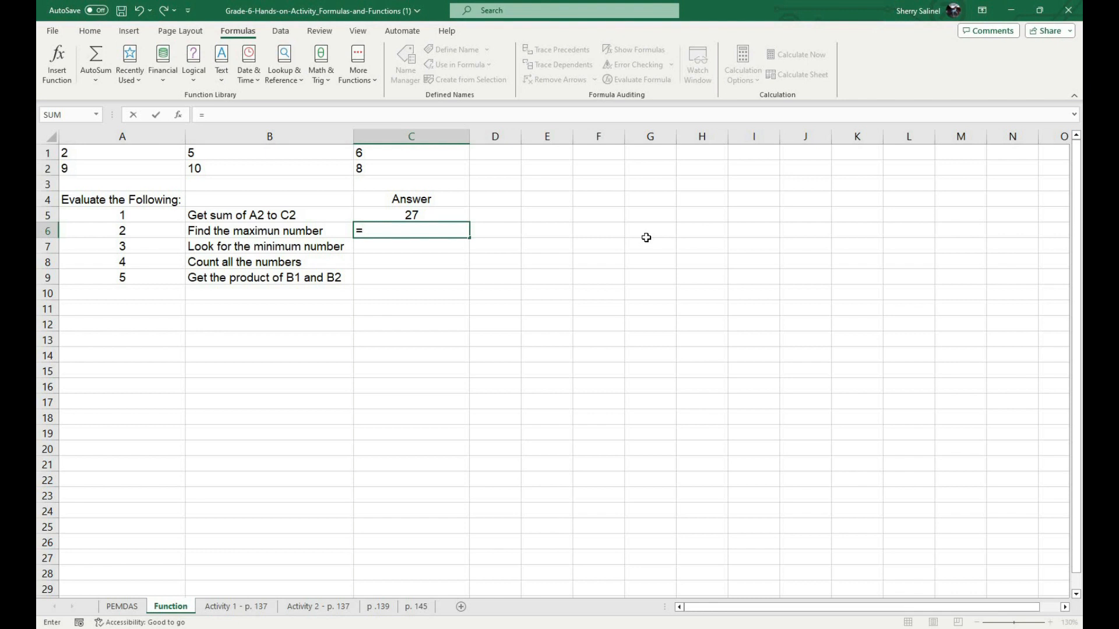
{"action": "type", "text": "max"}
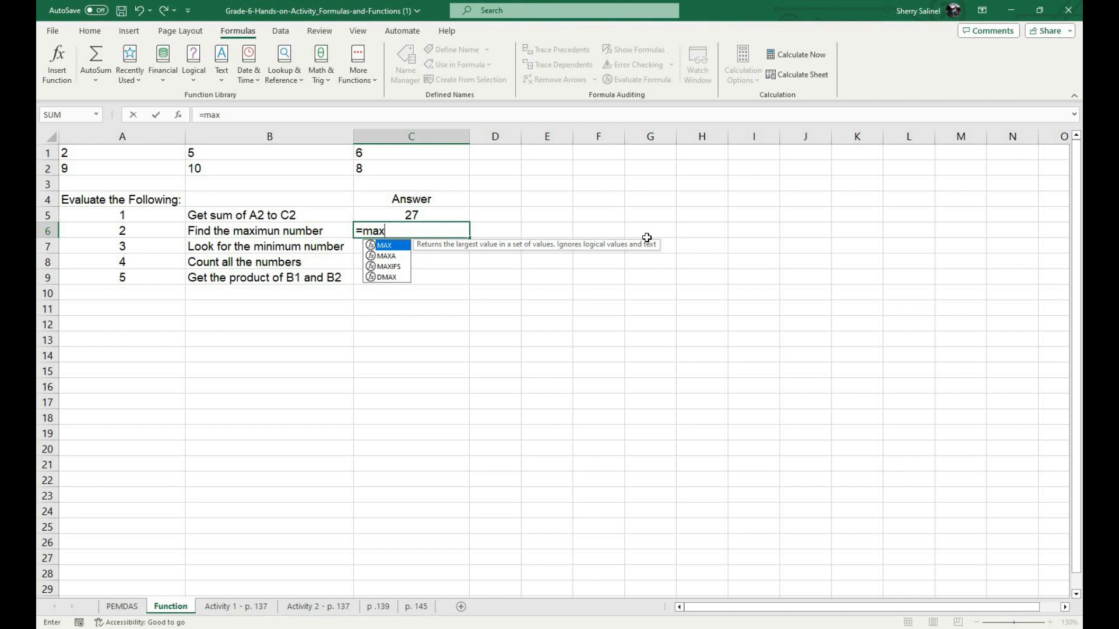
{"action": "type", "text": "("}
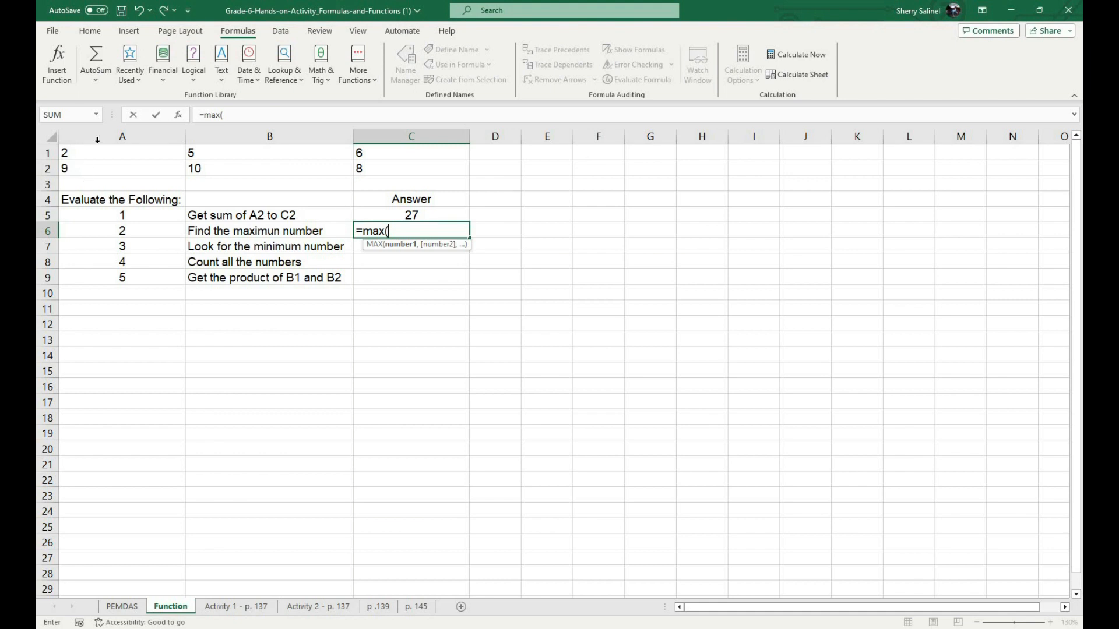
{"action": "left_click_drag", "start_coordinate": [96, 150], "coordinate": [442, 169]}
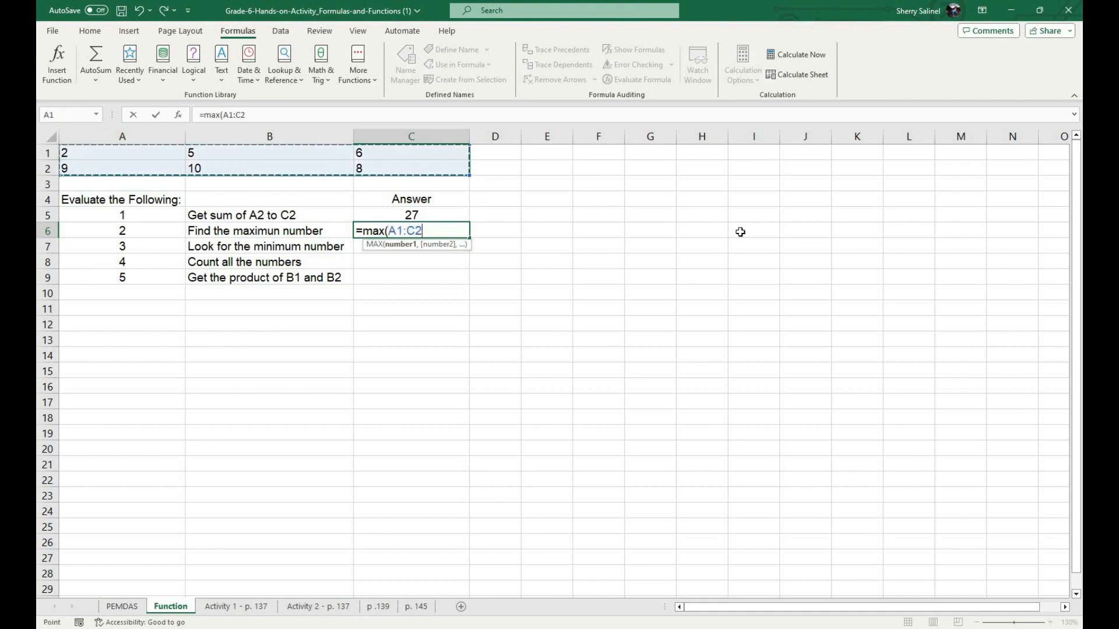
{"action": "type", "text": ")"}
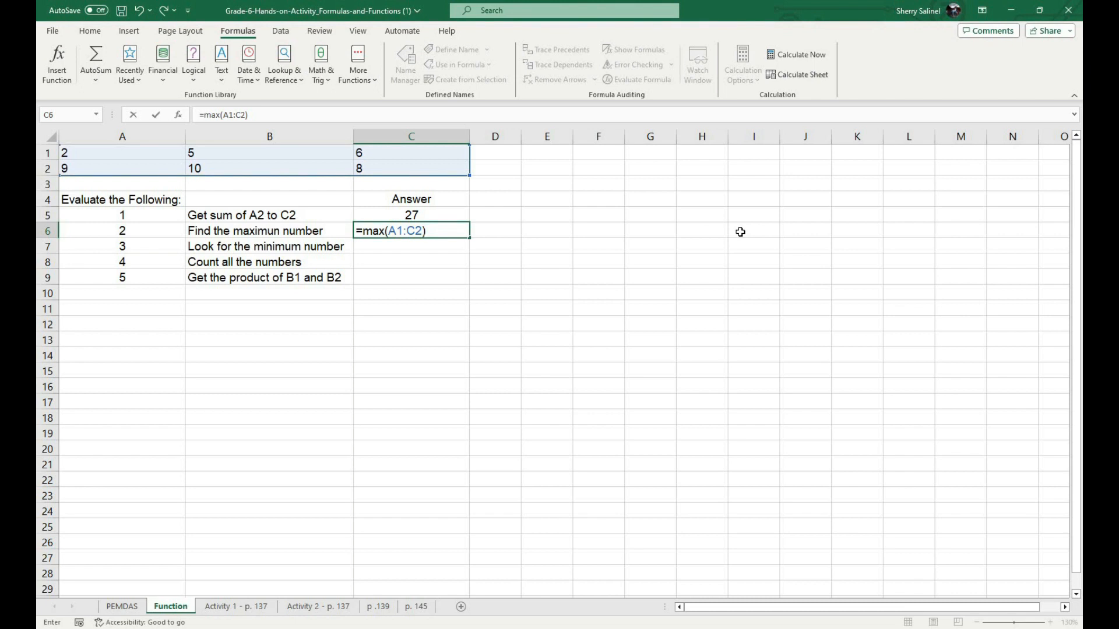
{"action": "key", "text": "Return"}
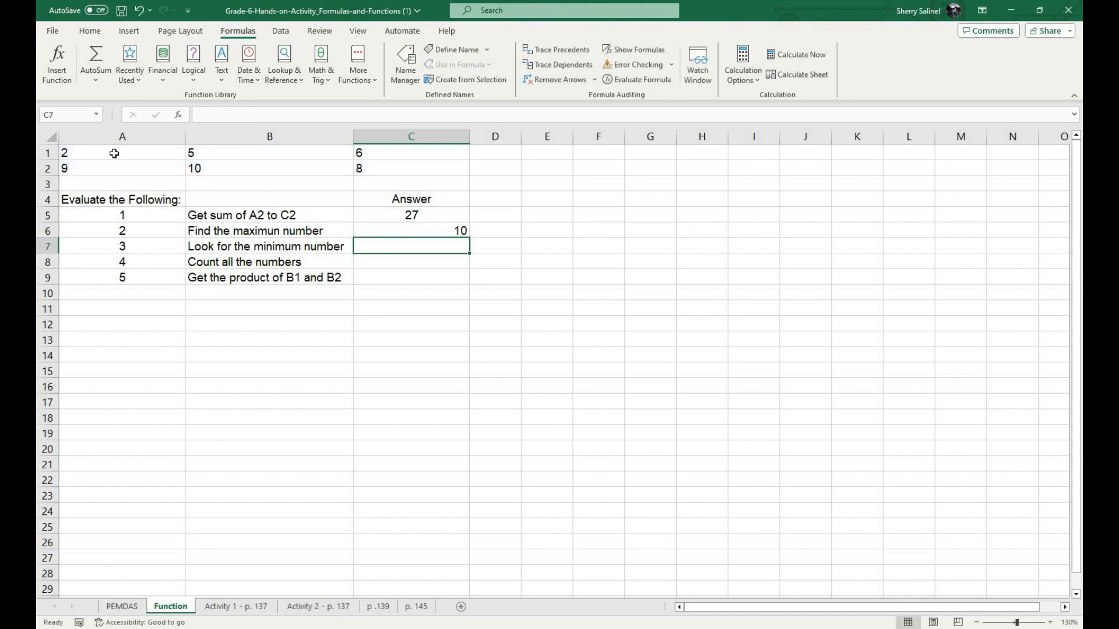
{"action": "left_click", "coordinate": [253, 170]}
Step: Align the answer cells C5:C9 to the middle vertically and center them horizontally
{"action": "left_click_drag", "start_coordinate": [425, 215], "coordinate": [425, 281]}
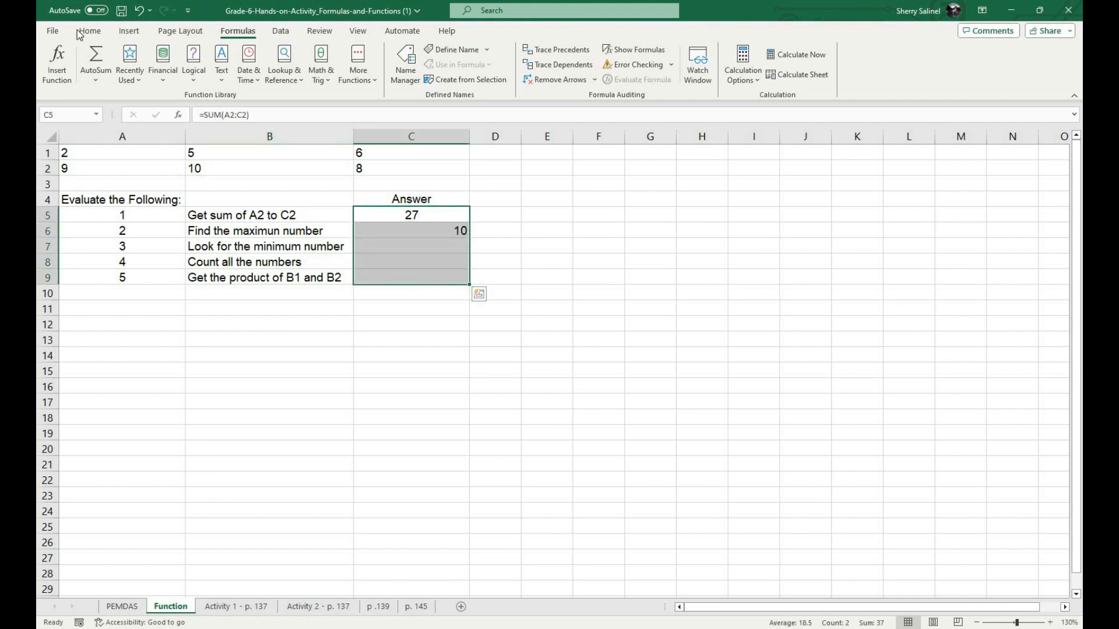
{"action": "left_click", "coordinate": [90, 31]}
{"action": "left_click", "coordinate": [310, 54]}
{"action": "left_click", "coordinate": [309, 74]}
{"action": "left_click", "coordinate": [310, 74]}
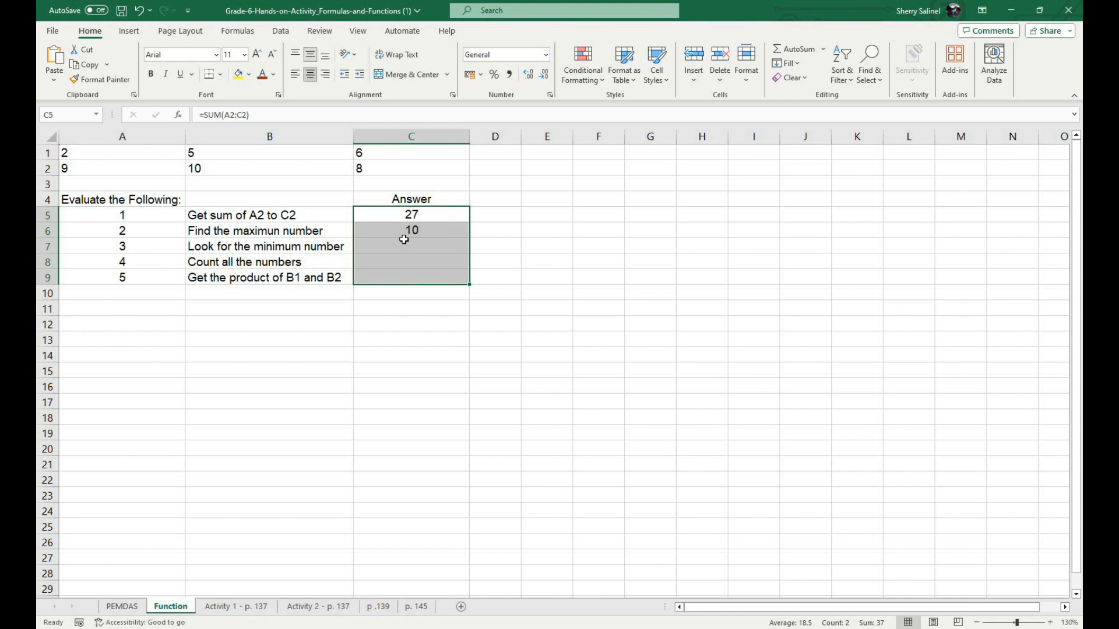
{"action": "left_click", "coordinate": [407, 246]}
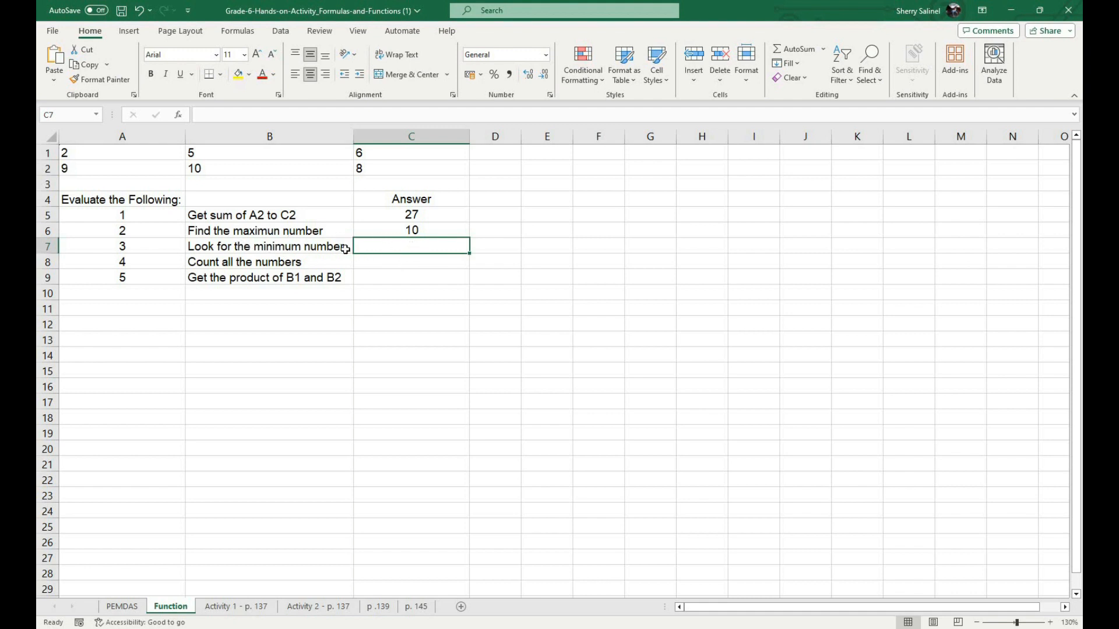
{"action": "key", "text": "Up"}
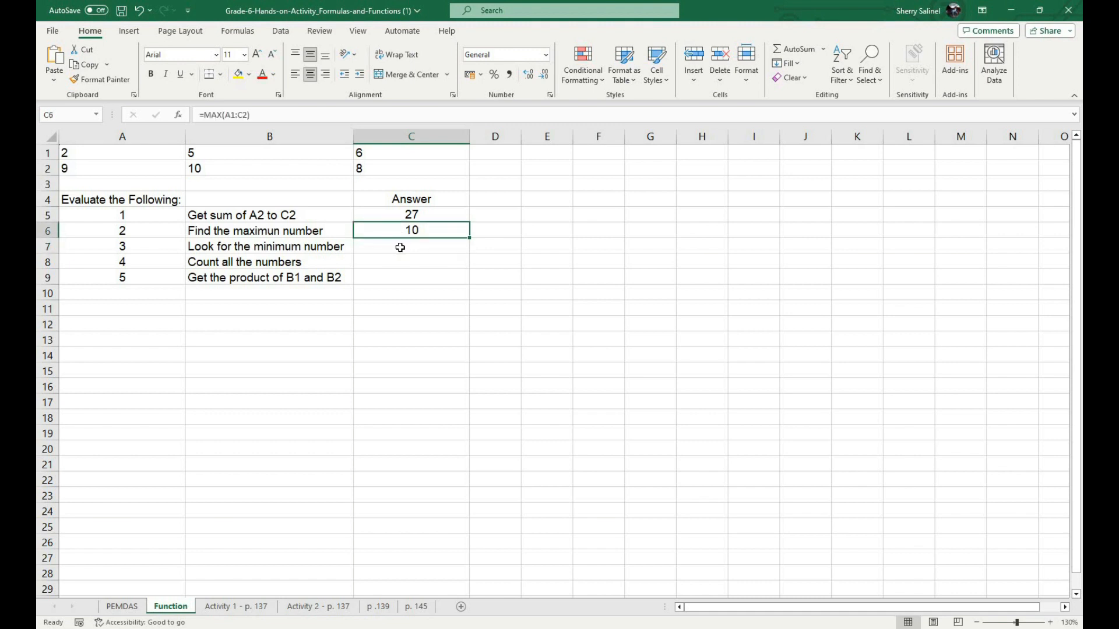
Step: Enter =min(A1:C2) in answer cell C7 and compare it with the numbers in A1:C2
{"action": "left_click", "coordinate": [415, 247]}
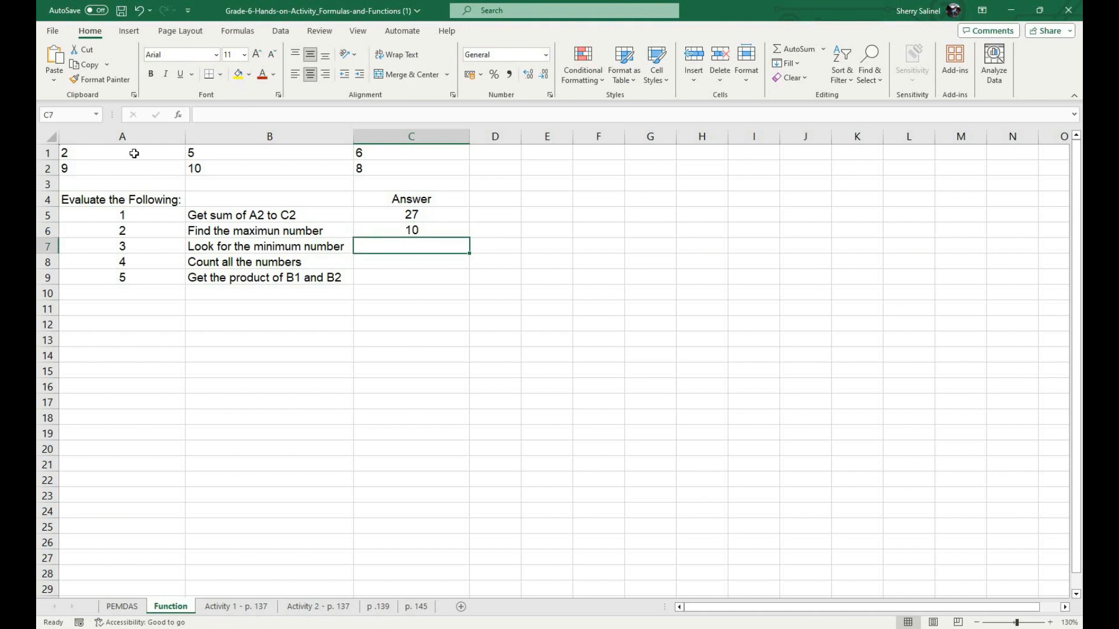
{"action": "left_click_drag", "start_coordinate": [65, 152], "coordinate": [415, 173]}
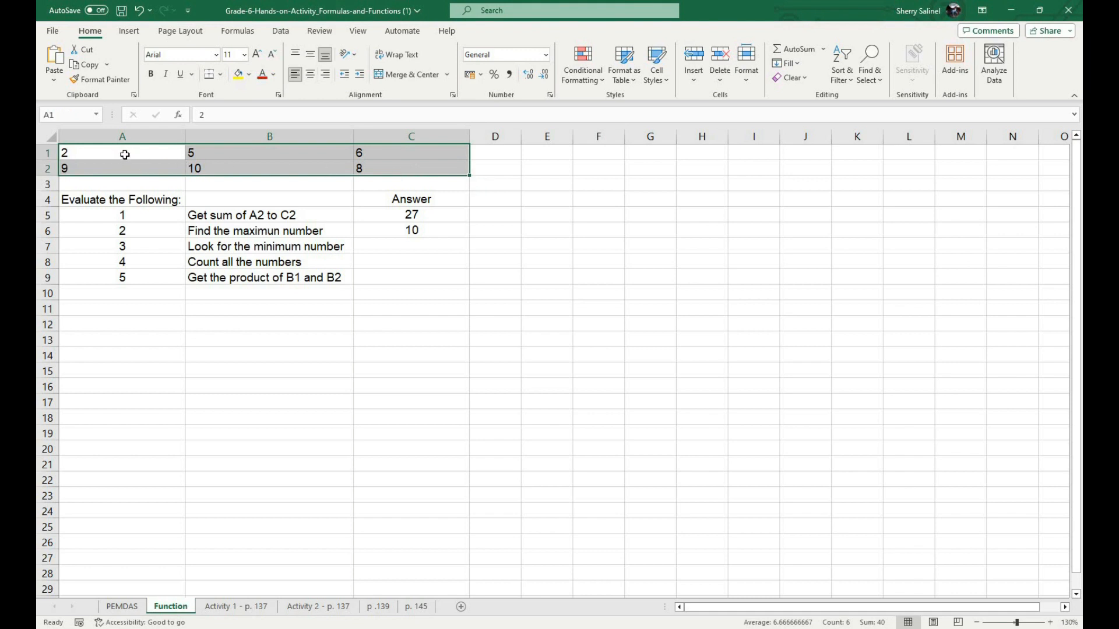
{"action": "left_click", "coordinate": [124, 154]}
{"action": "left_click", "coordinate": [412, 246]}
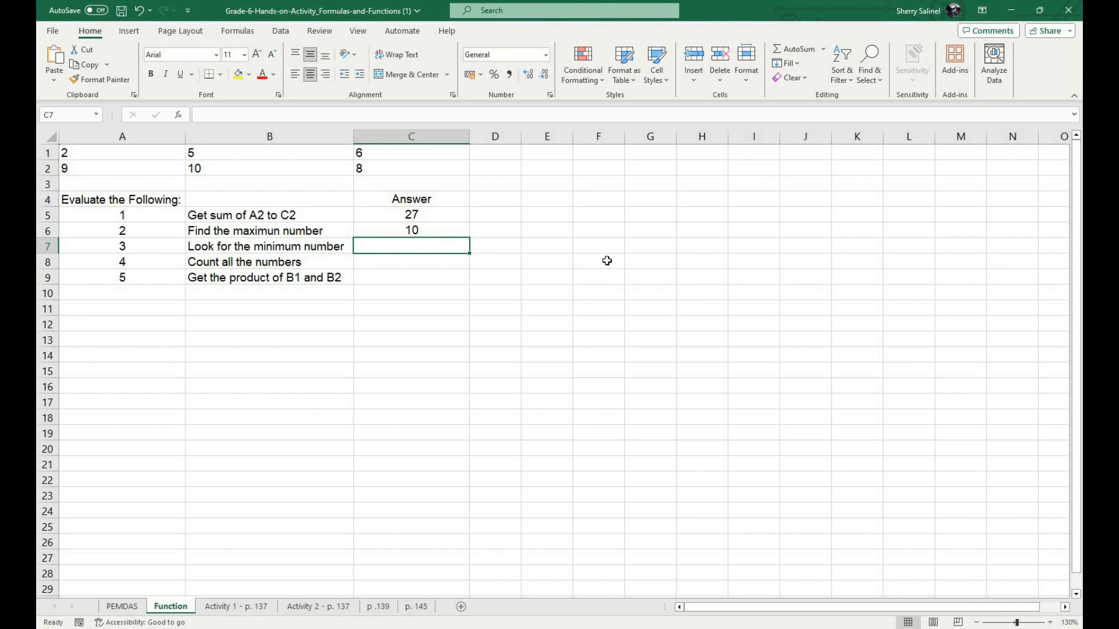
{"action": "type", "text": "=min"}
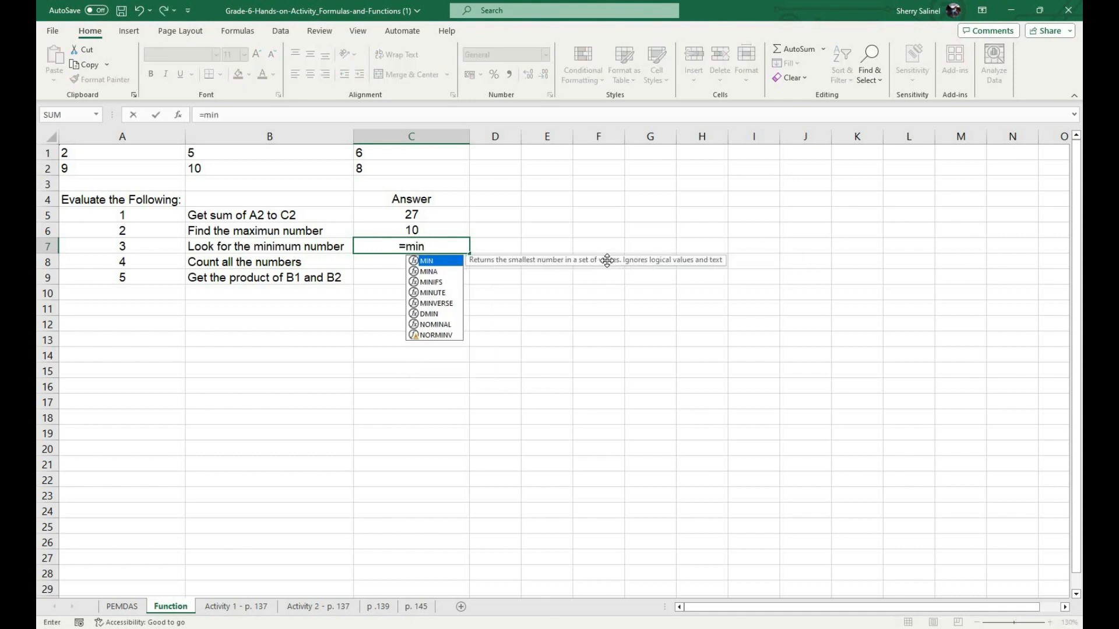
{"action": "type", "text": "("}
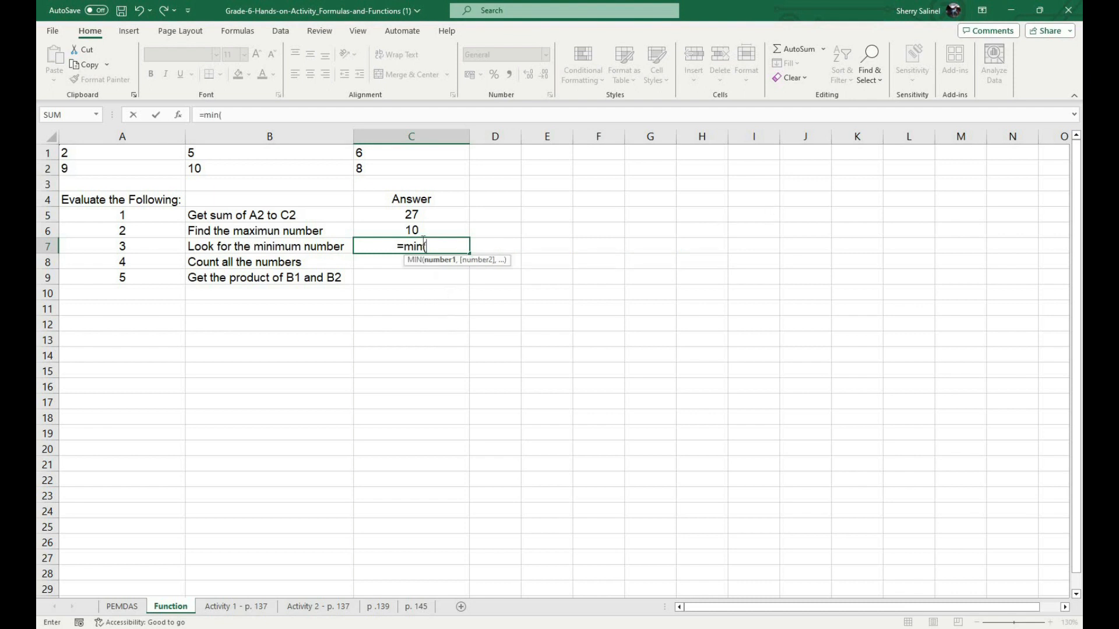
{"action": "left_click_drag", "start_coordinate": [120, 155], "coordinate": [406, 167]}
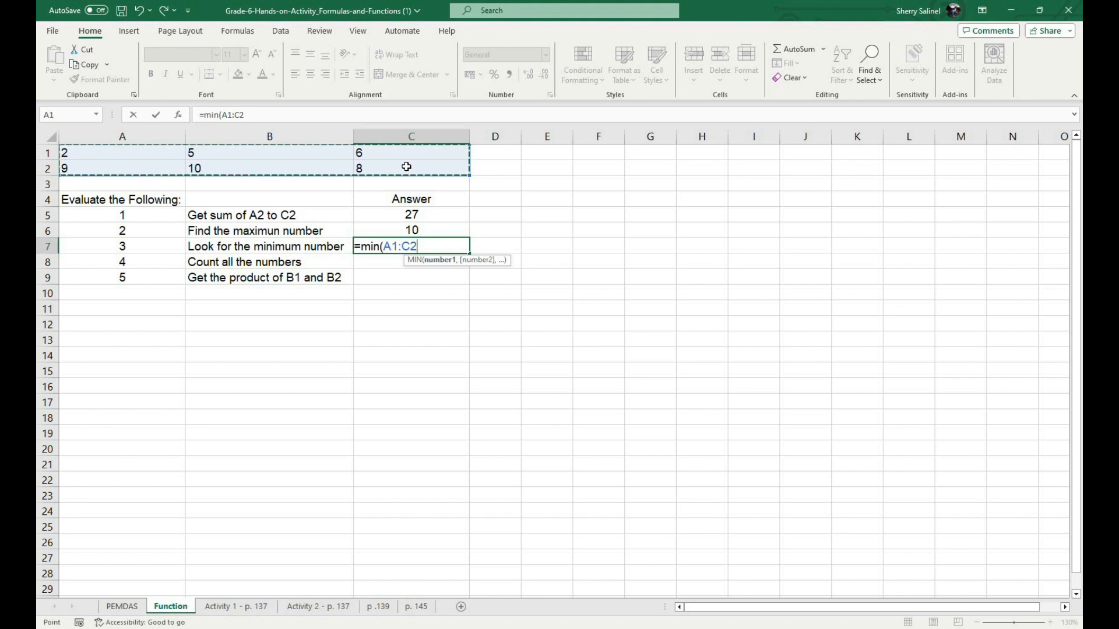
{"action": "type", "text": ")"}
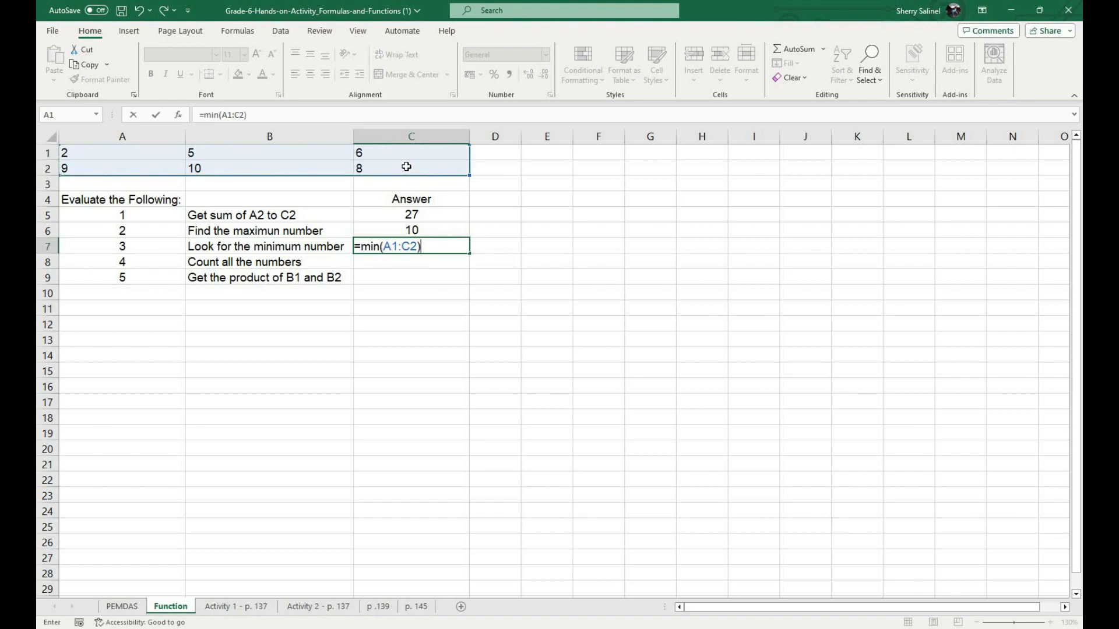
{"action": "key", "text": "Return"}
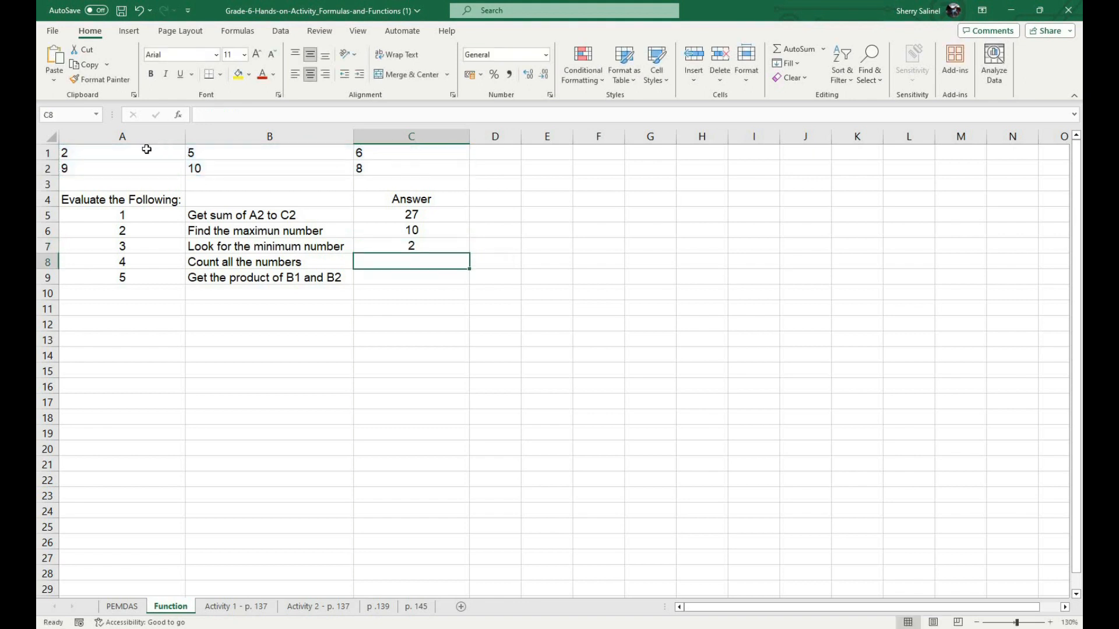
{"action": "key", "text": "ctrl+Home"}
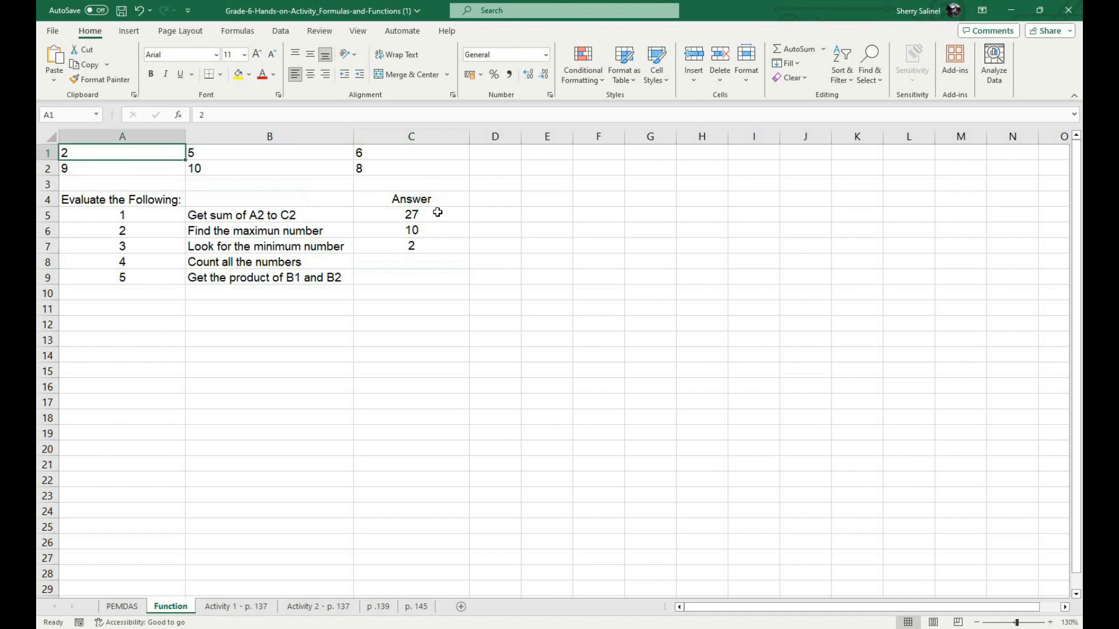
{"action": "left_click", "coordinate": [434, 250]}
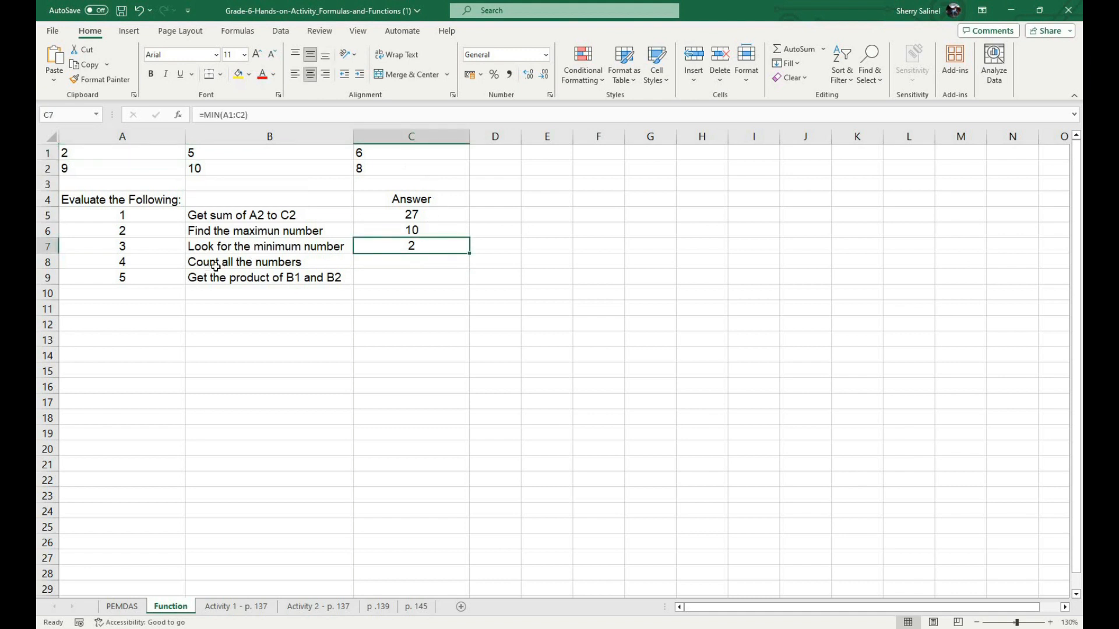
Step: Enter =count(A1:C2) in answer cell C8, selecting all the numbers on the sheet as the range
{"action": "left_click", "coordinate": [257, 267]}
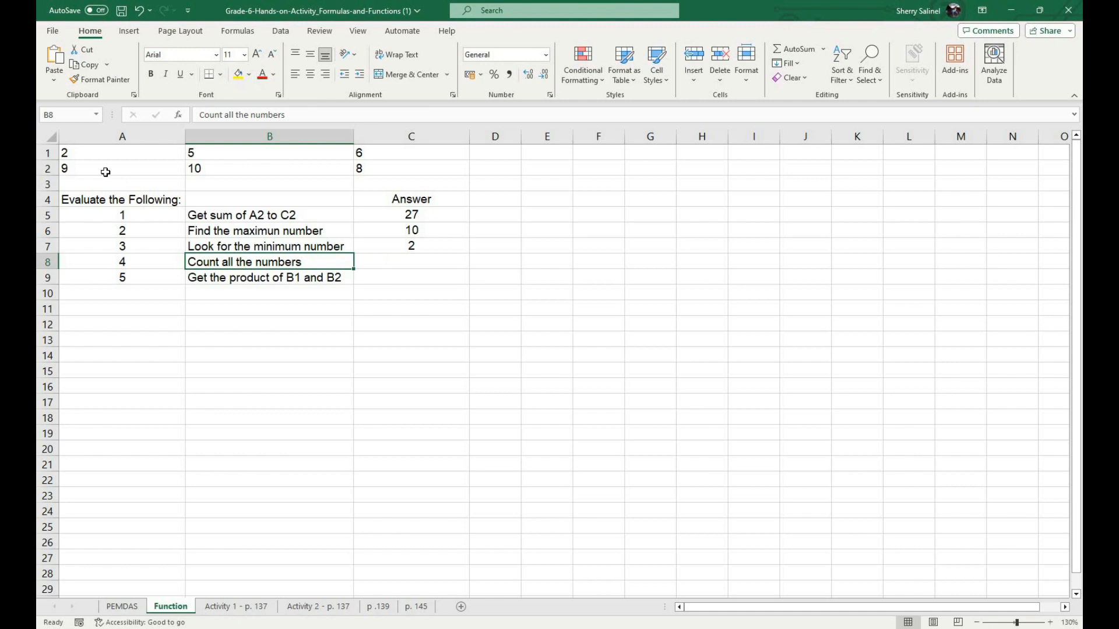
{"action": "left_click_drag", "start_coordinate": [119, 154], "coordinate": [409, 169]}
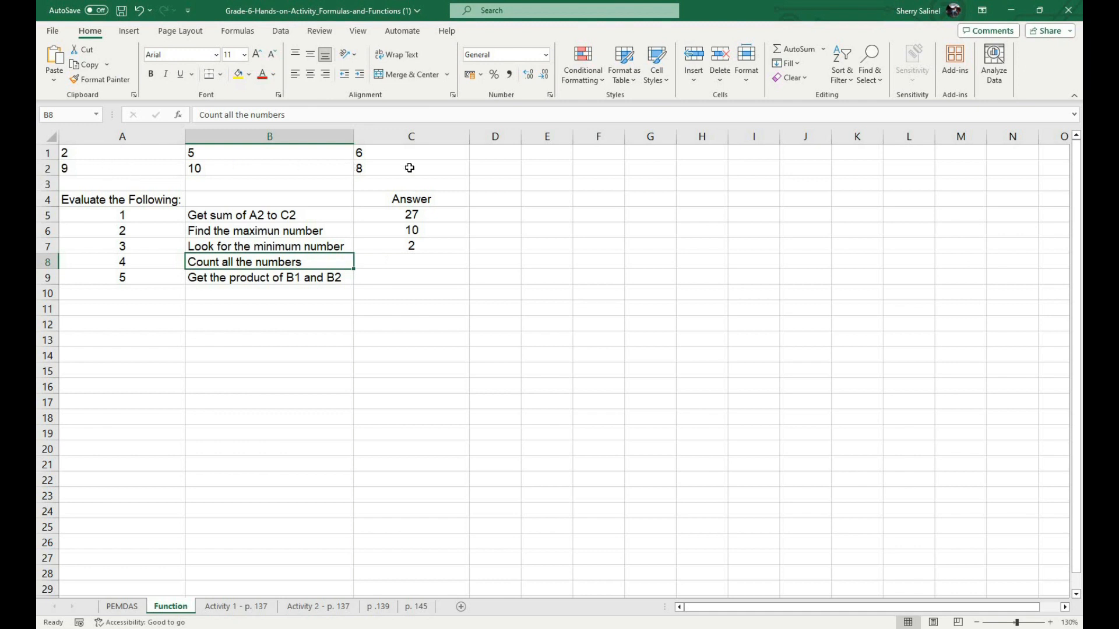
{"action": "left_click", "coordinate": [388, 258]}
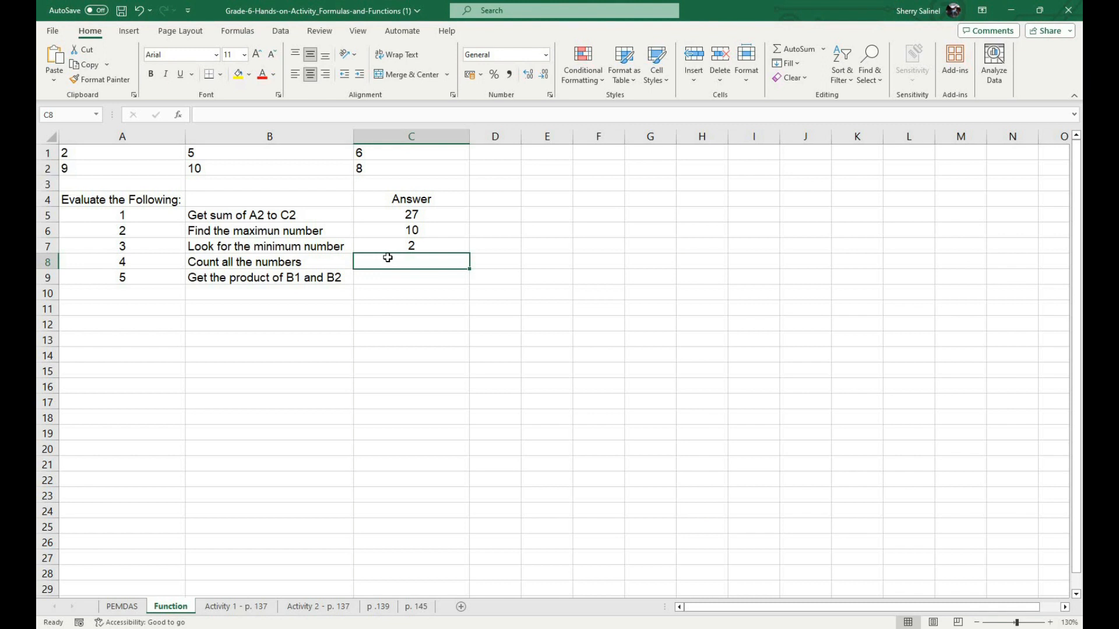
{"action": "type", "text": "="}
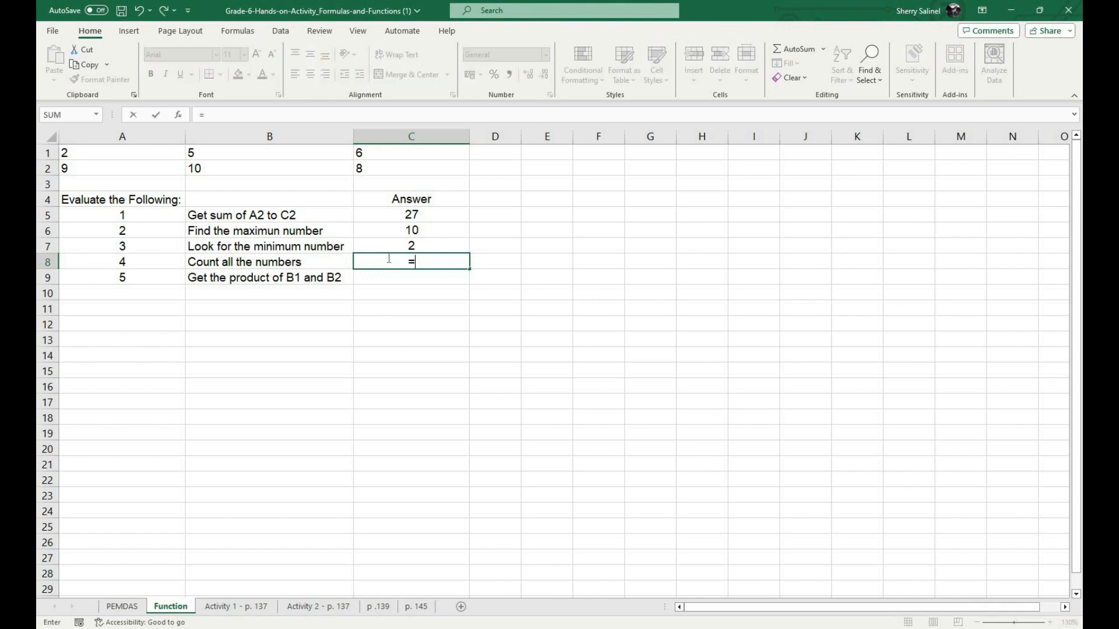
{"action": "type", "text": "c"}
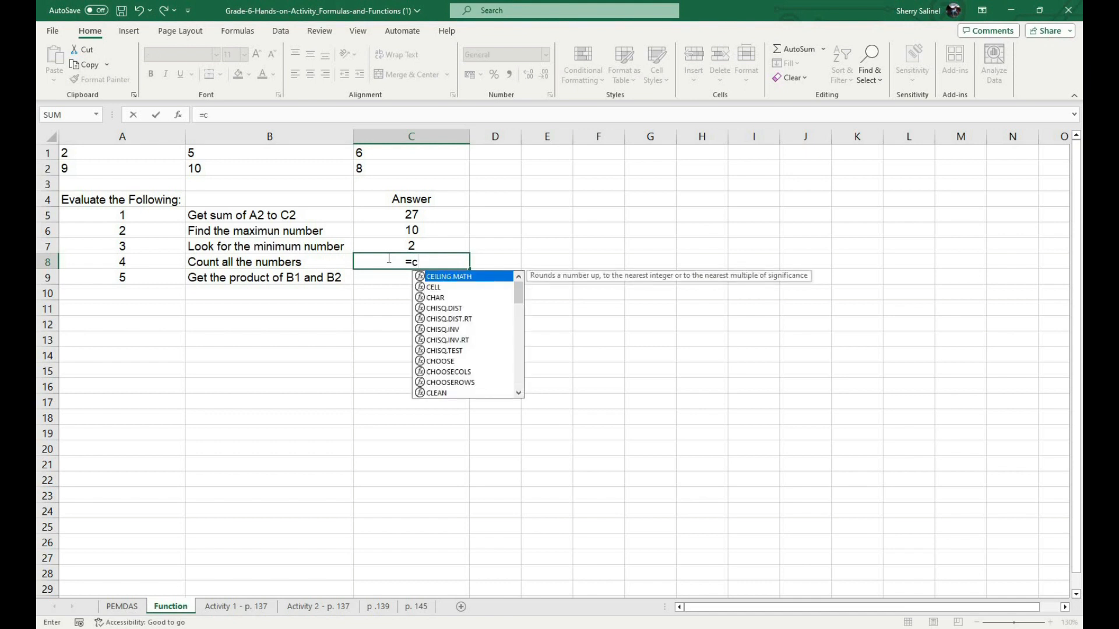
{"action": "key", "text": "BackSpace"}
{"action": "type", "text": "count"}
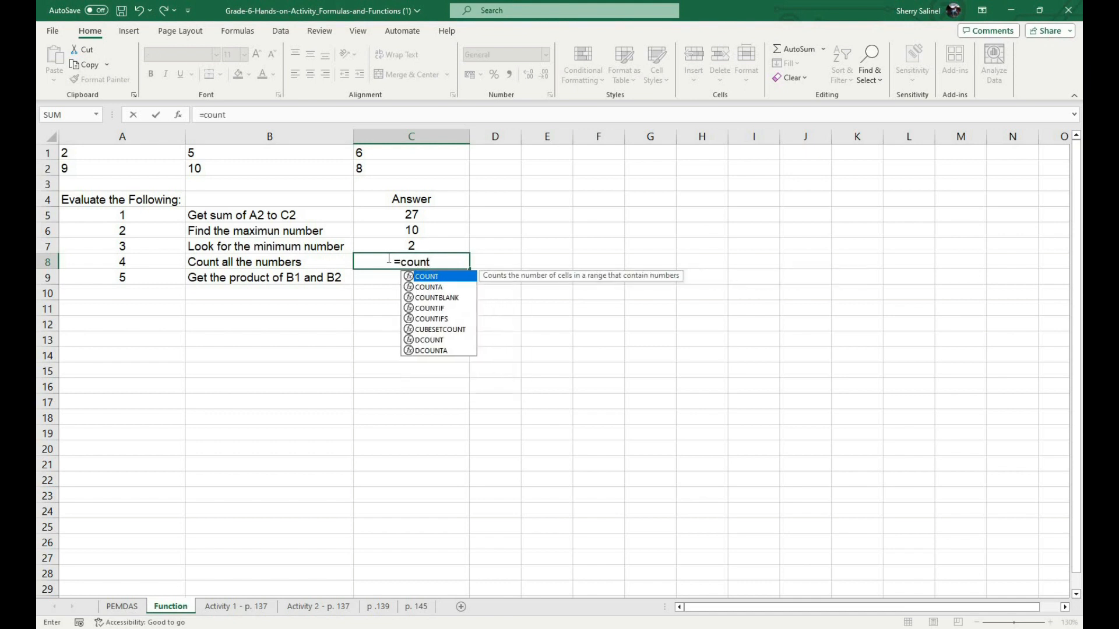
{"action": "type", "text": "("}
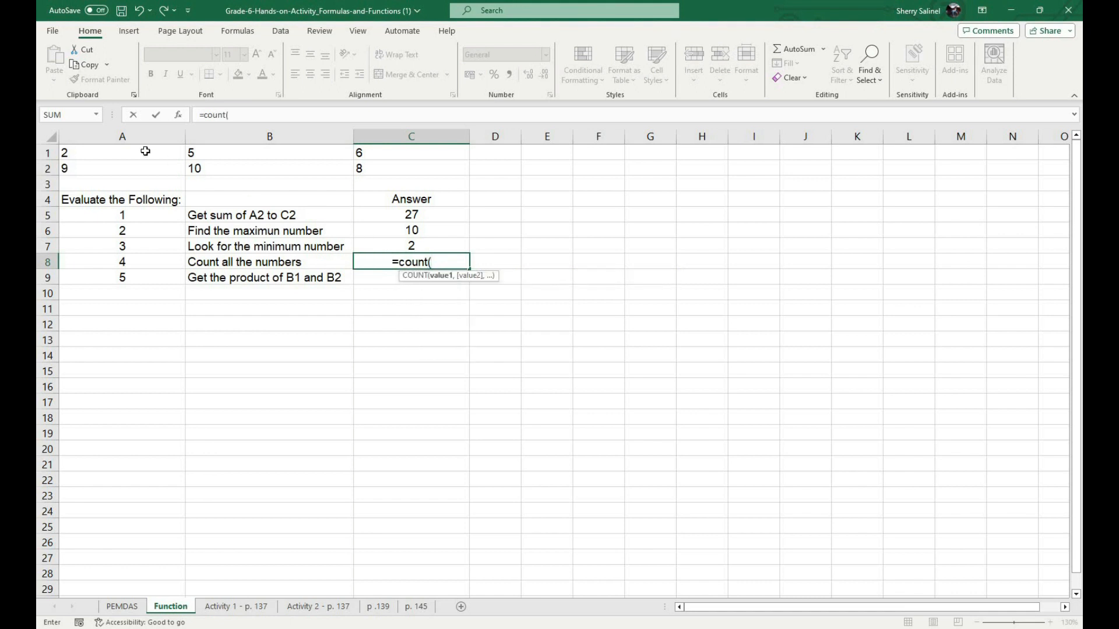
{"action": "left_click_drag", "start_coordinate": [65, 153], "coordinate": [407, 168]}
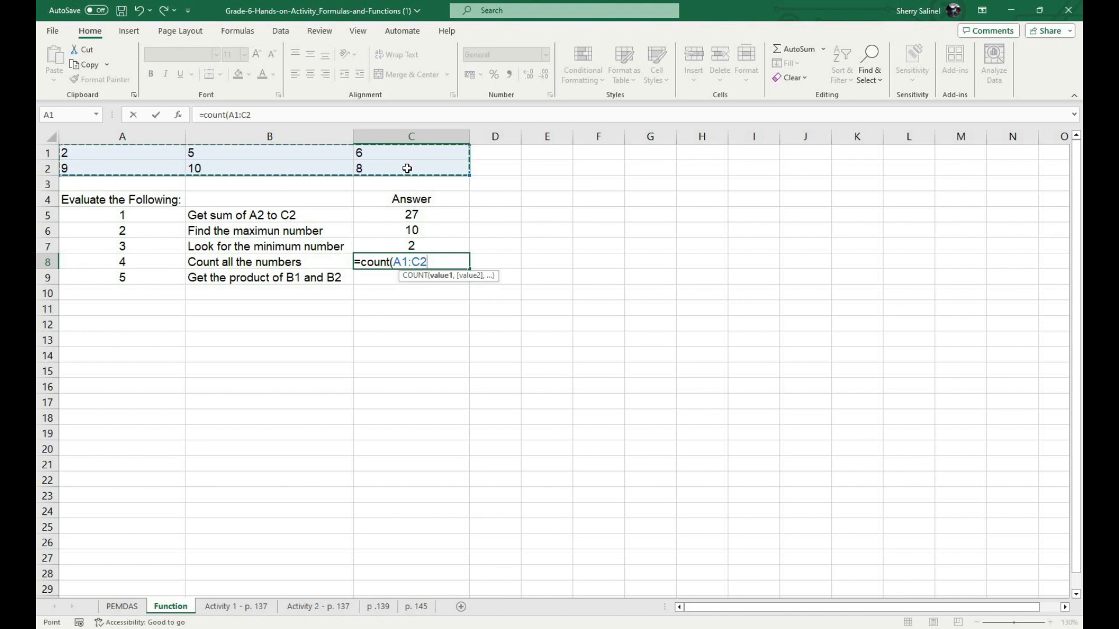
{"action": "type", "text": ")"}
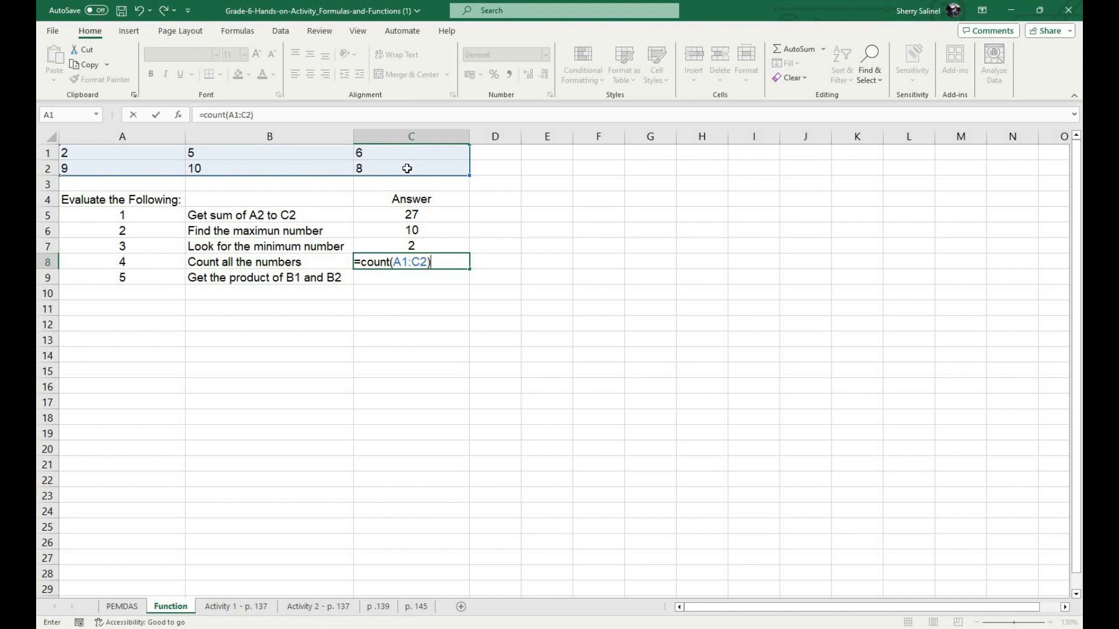
{"action": "key", "text": "Return"}
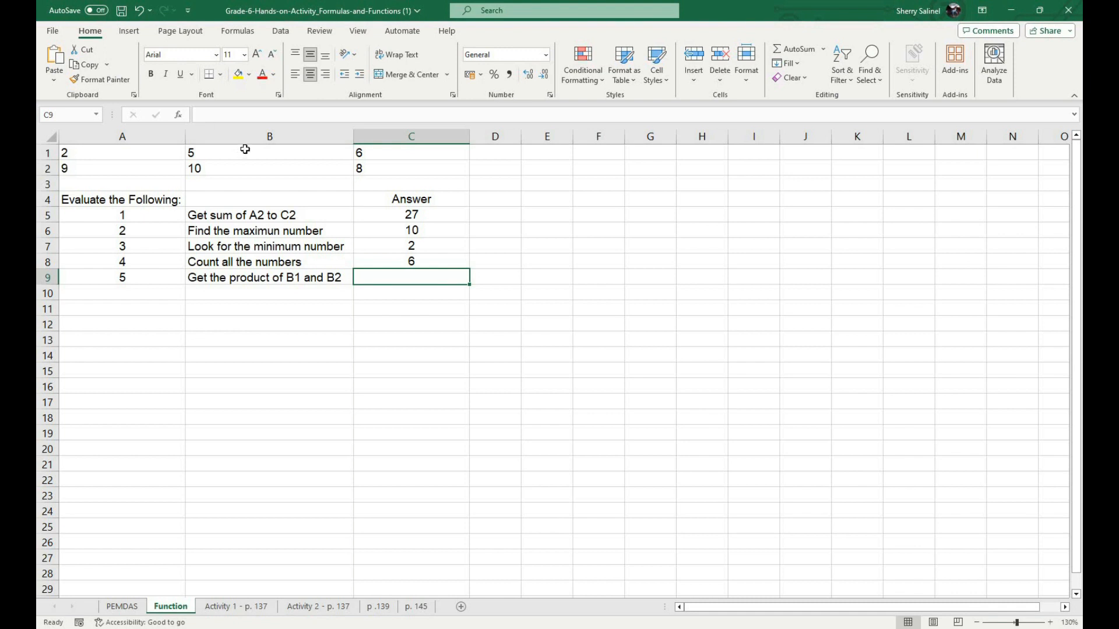
Step: Enter the formula =B1*B2 in answer cell C9 to get the product of B1 and B2
{"action": "left_click", "coordinate": [245, 167]}
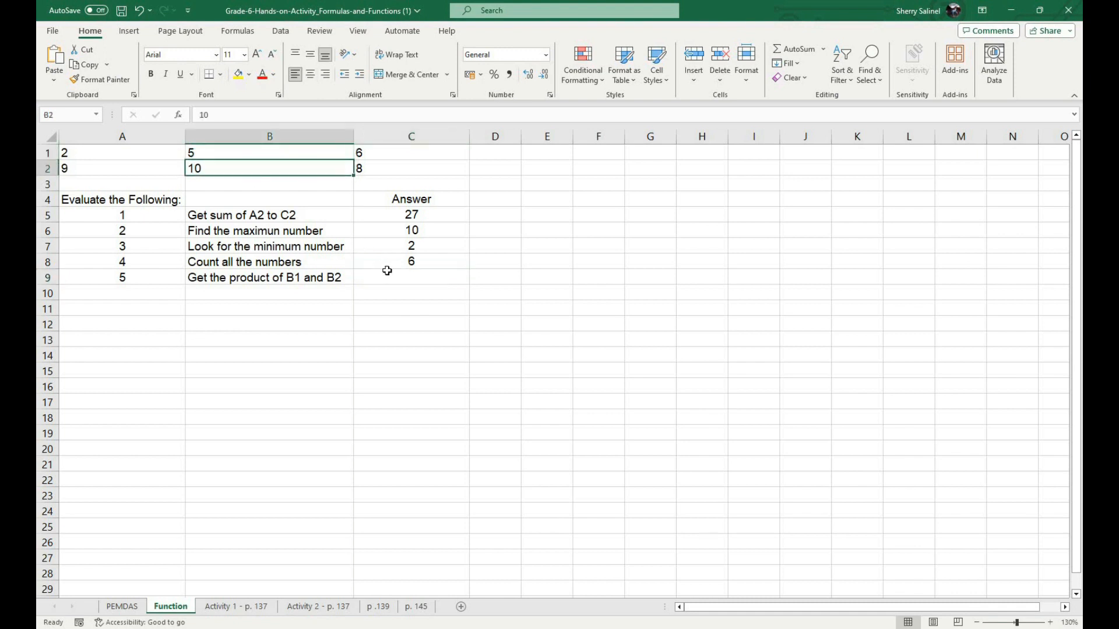
{"action": "left_click", "coordinate": [423, 275]}
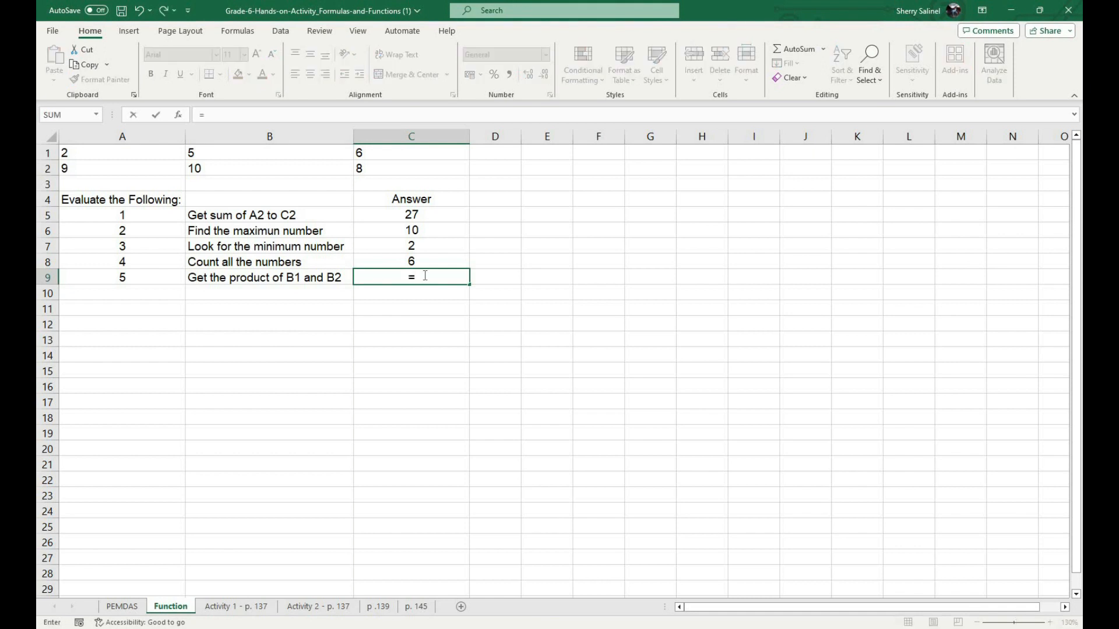
{"action": "type", "text": "B"}
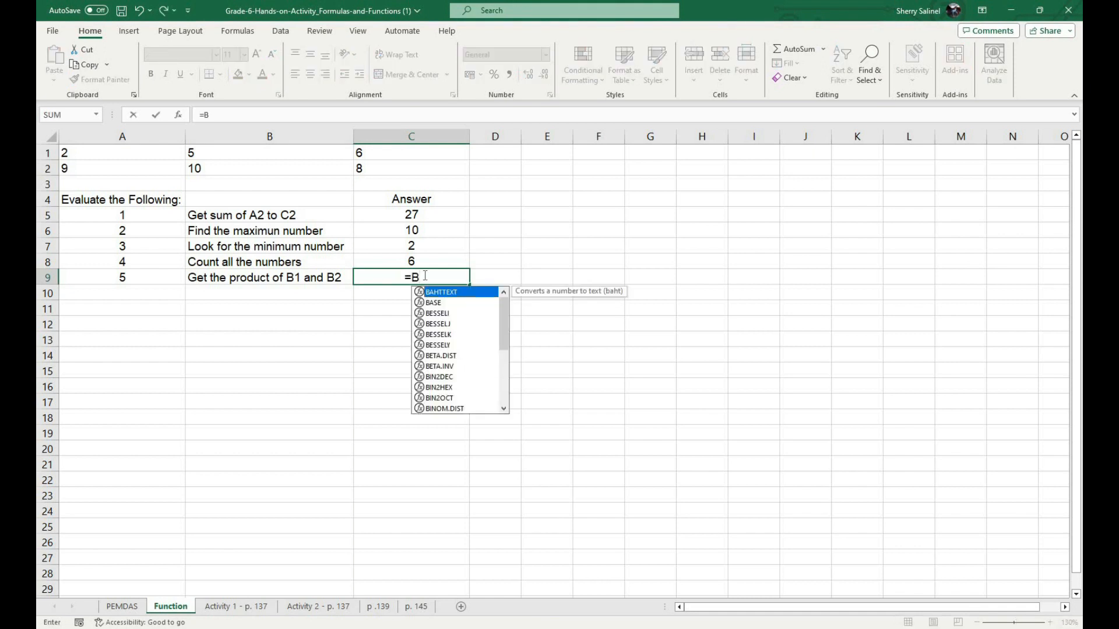
{"action": "type", "text": "1"}
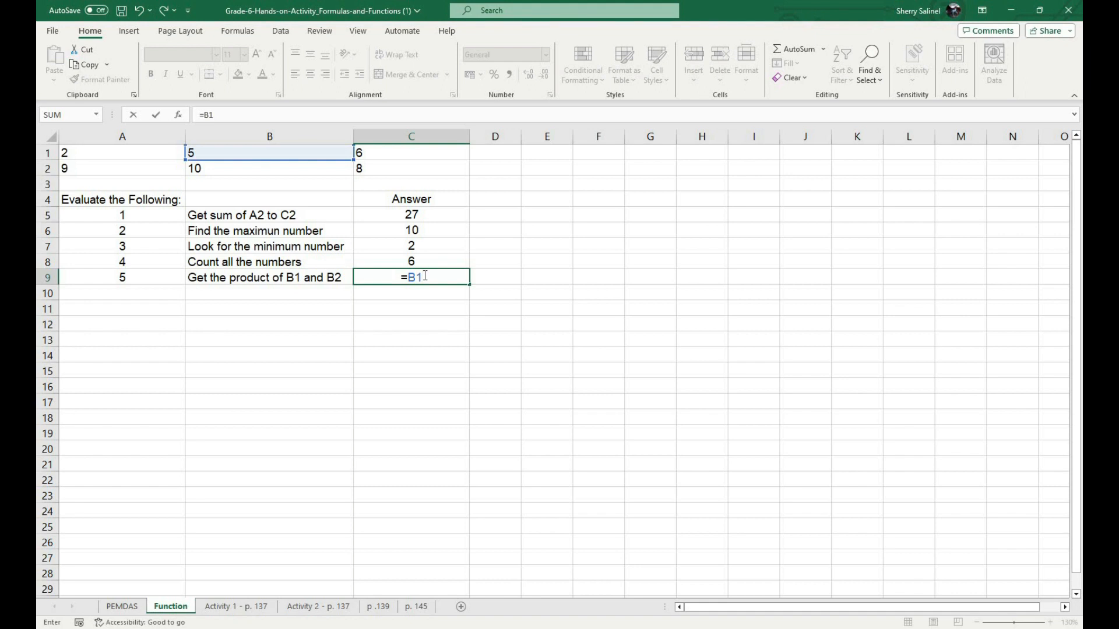
{"action": "type", "text": "*B"}
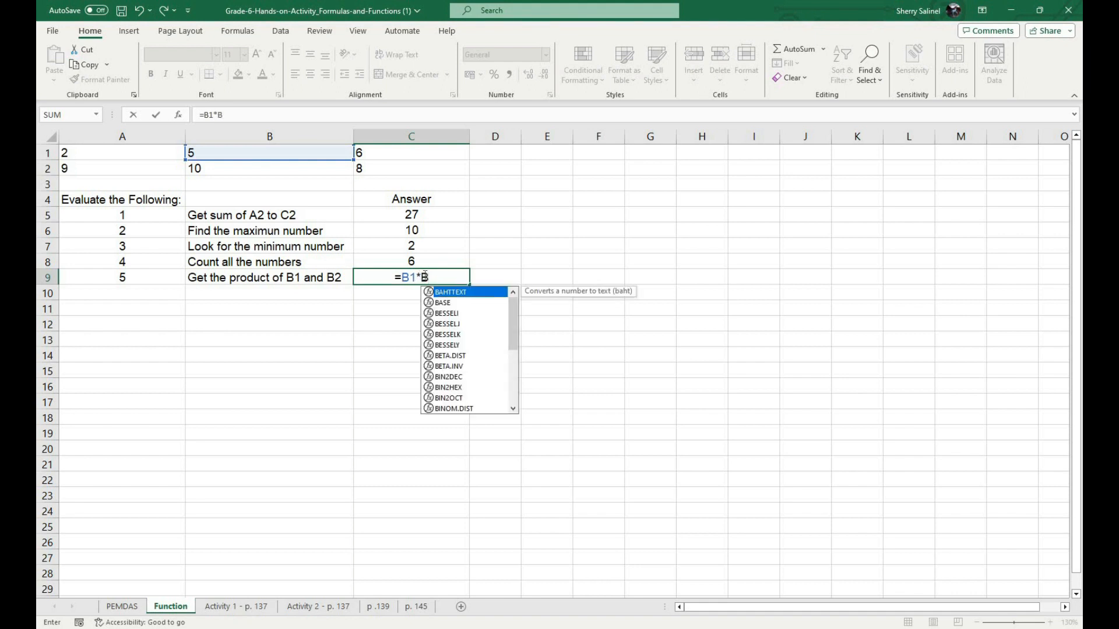
{"action": "type", "text": "2"}
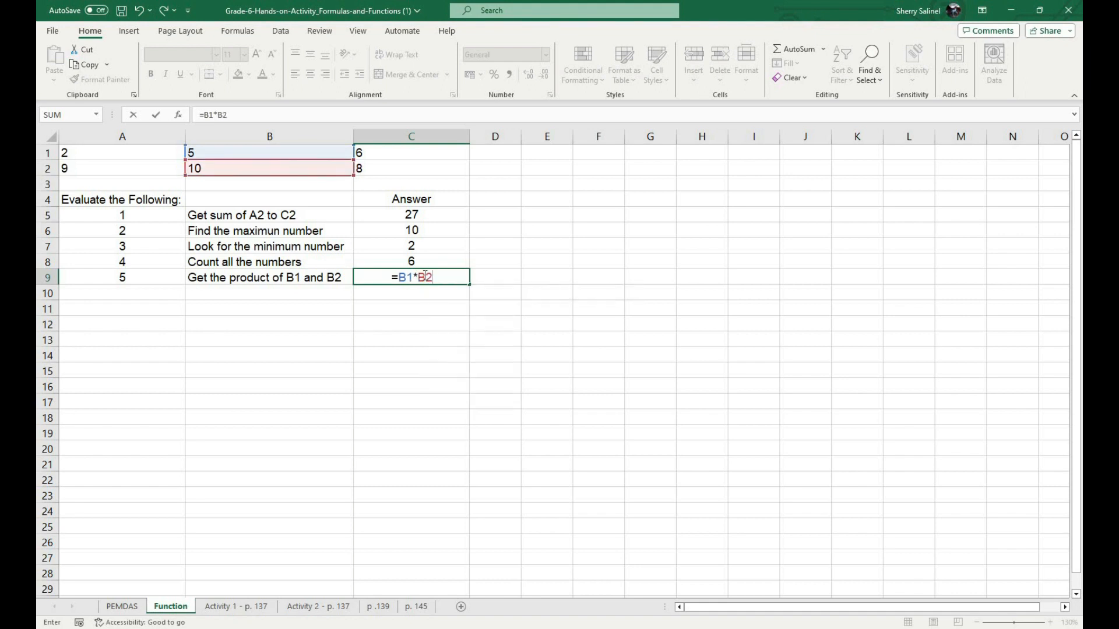
{"action": "key", "text": "Return"}
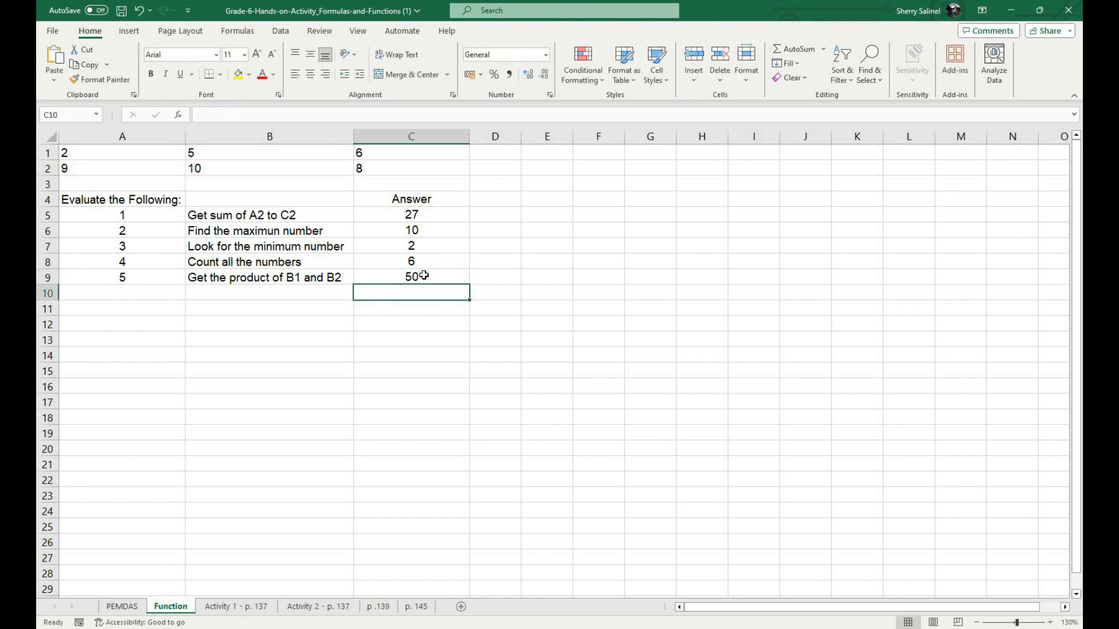
Step: Enter =product(B1:B2) in cell C10 as an alternative, then center the cell horizontally and align it to the middle vertically
{"action": "type", "text": "=product"}
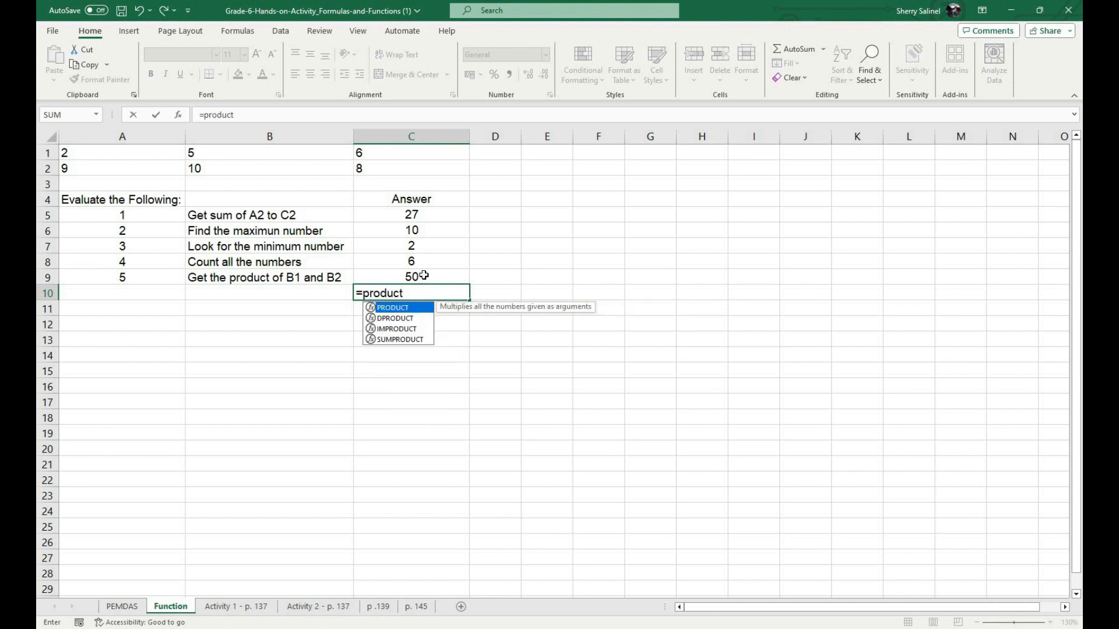
{"action": "type", "text": "("}
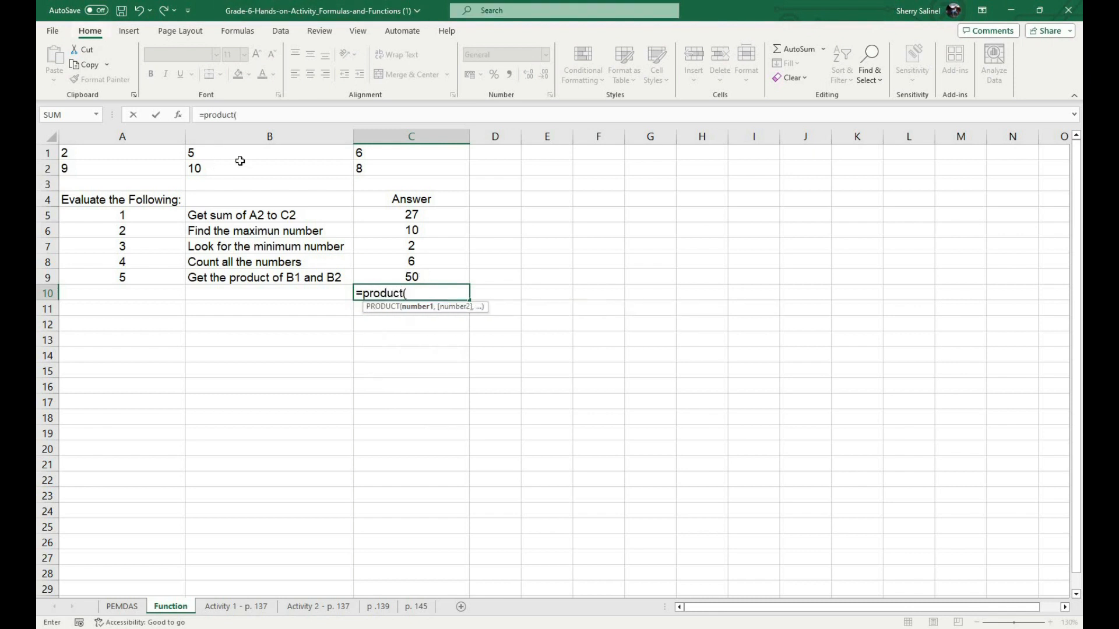
{"action": "left_click_drag", "start_coordinate": [244, 155], "coordinate": [249, 169]}
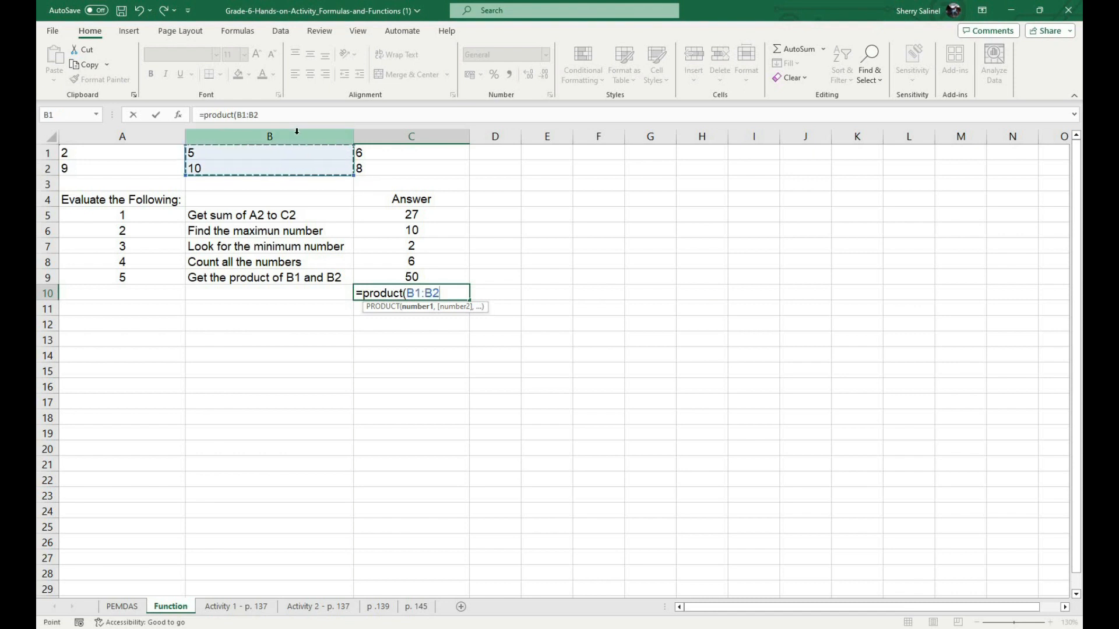
{"action": "type", "text": ")"}
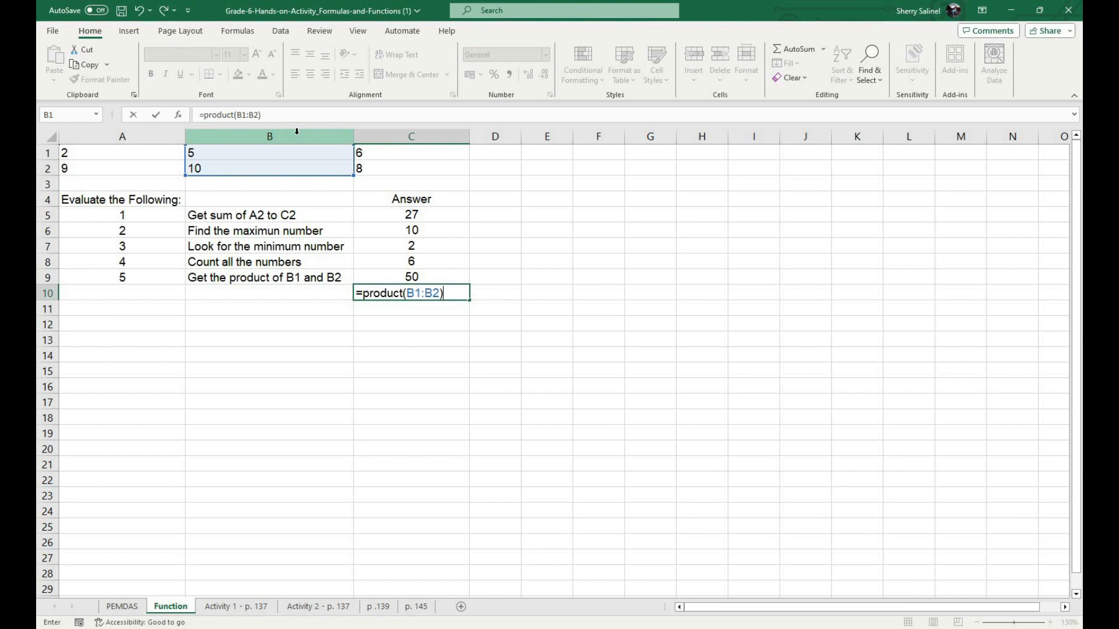
{"action": "key", "text": "Return"}
{"action": "key", "text": "Up"}
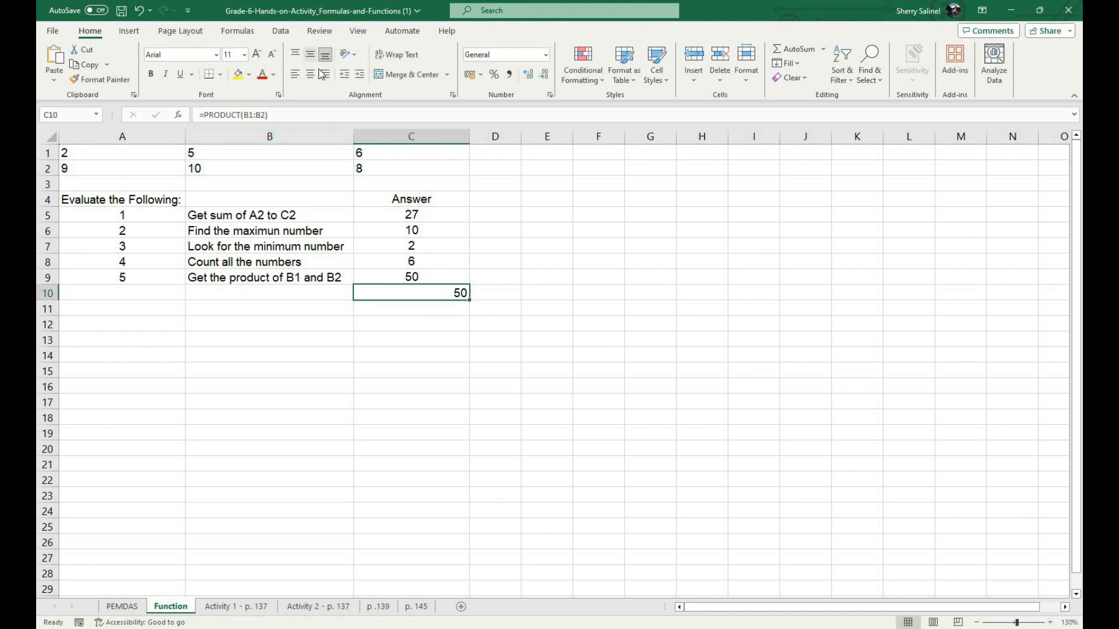
{"action": "left_click", "coordinate": [310, 74]}
{"action": "left_click", "coordinate": [311, 58]}
Step: Review the arithmetic formulas in A2:A4 and the empty Excel PEMDAS answer cells on the Activity 1 - p. 137 worksheet
{"action": "key", "text": "ctrl+Page_Down"}
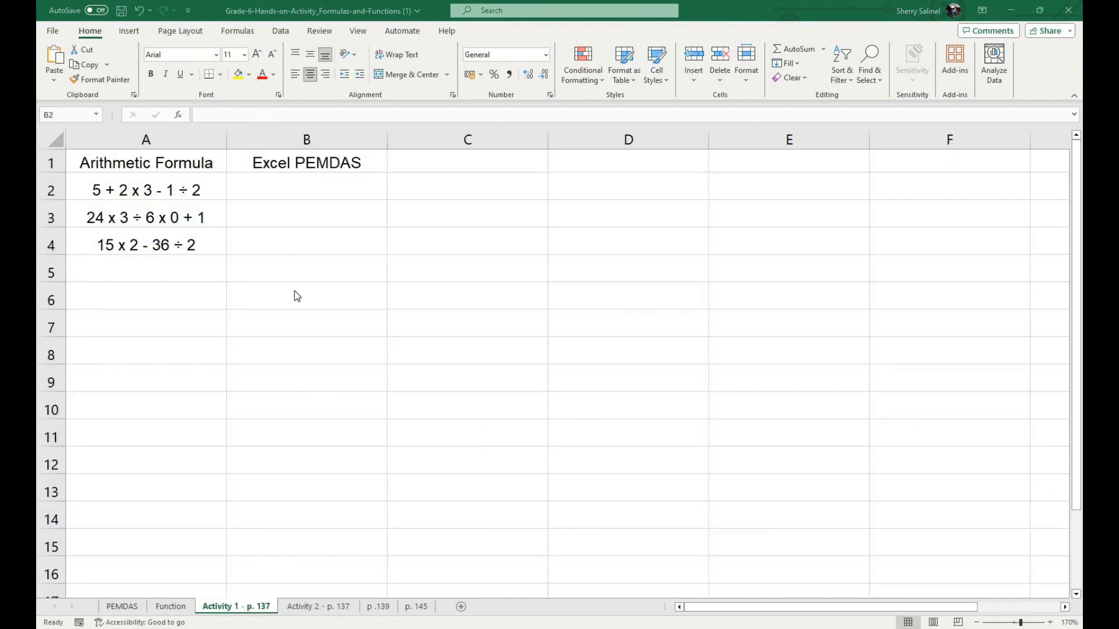
{"action": "key", "text": "shift+Down"}
{"action": "key", "text": "shift+Down"}
{"action": "key", "text": "shift+Down"}
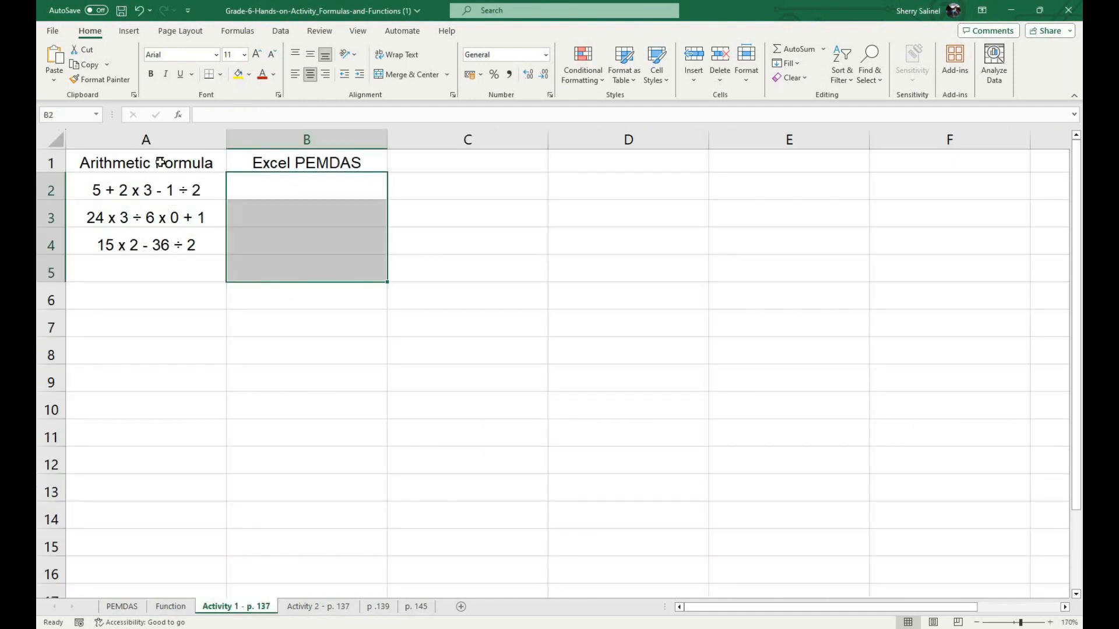
{"action": "left_click_drag", "start_coordinate": [158, 191], "coordinate": [168, 249]}
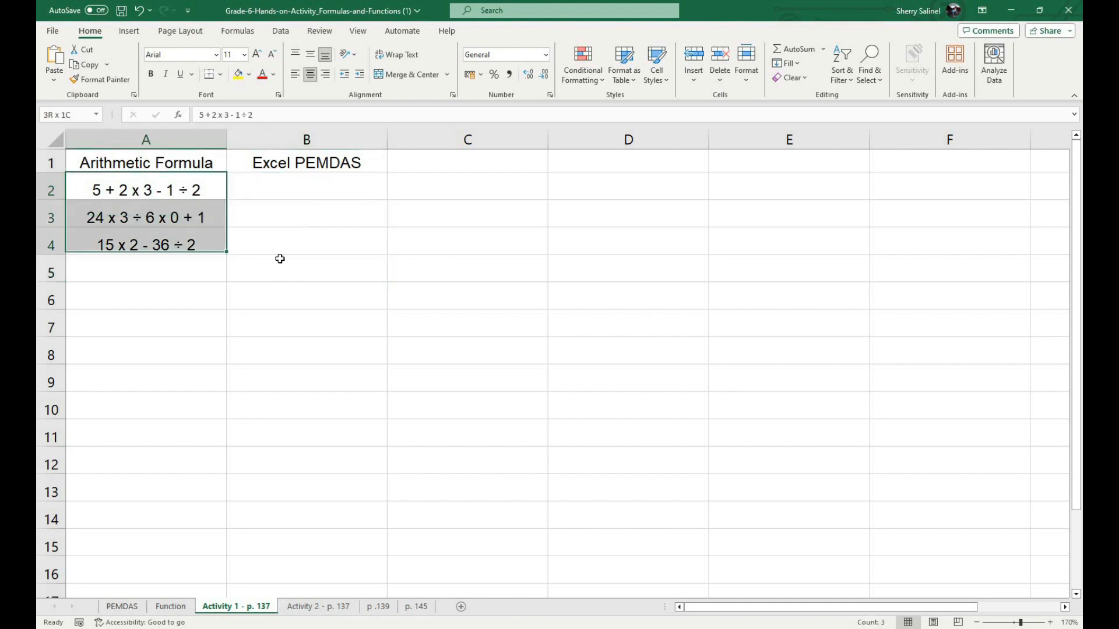
{"action": "left_click", "coordinate": [311, 274]}
{"action": "left_click_drag", "start_coordinate": [306, 186], "coordinate": [317, 312]}
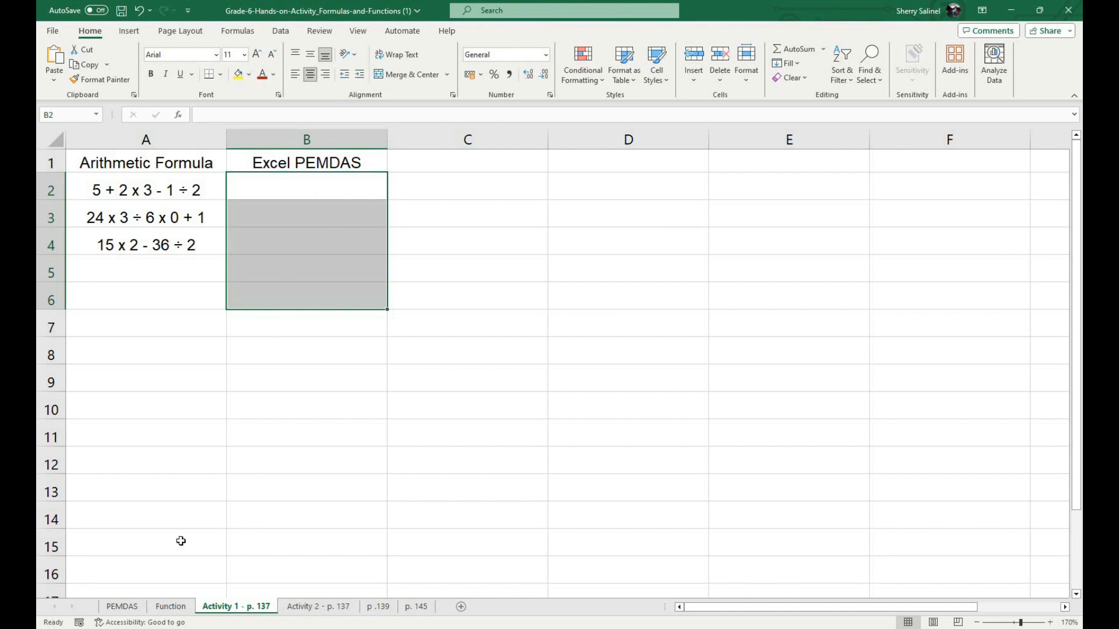
Step: Turn off Show Formulas on the PEMDAS worksheet to display the calculated values
{"action": "left_click", "coordinate": [122, 608]}
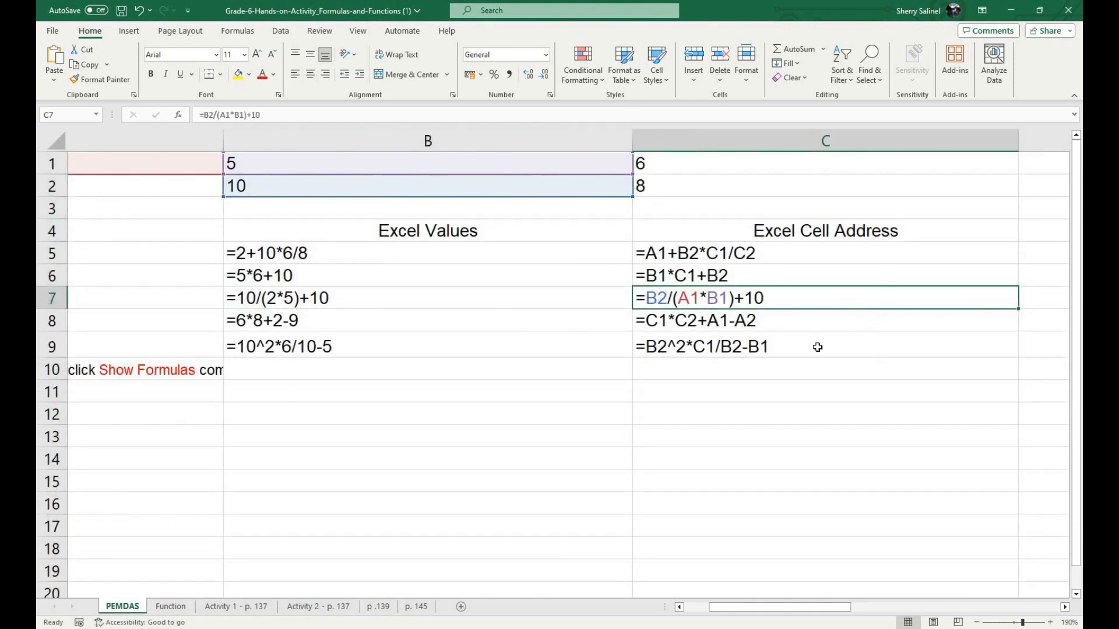
{"action": "left_click", "coordinate": [250, 35]}
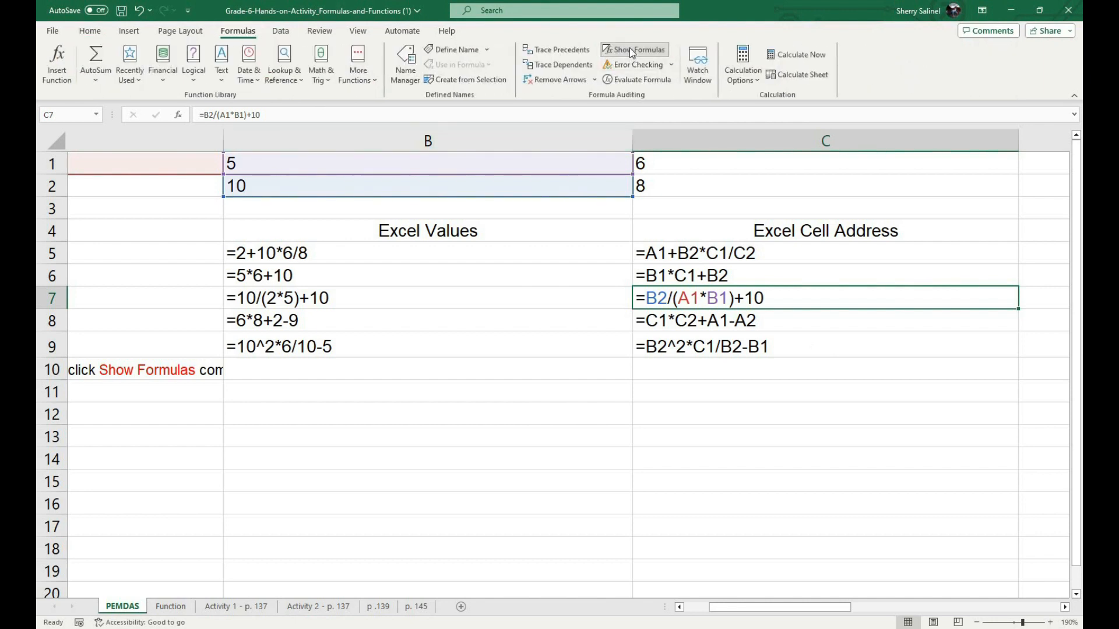
{"action": "key", "text": "ctrl+grave"}
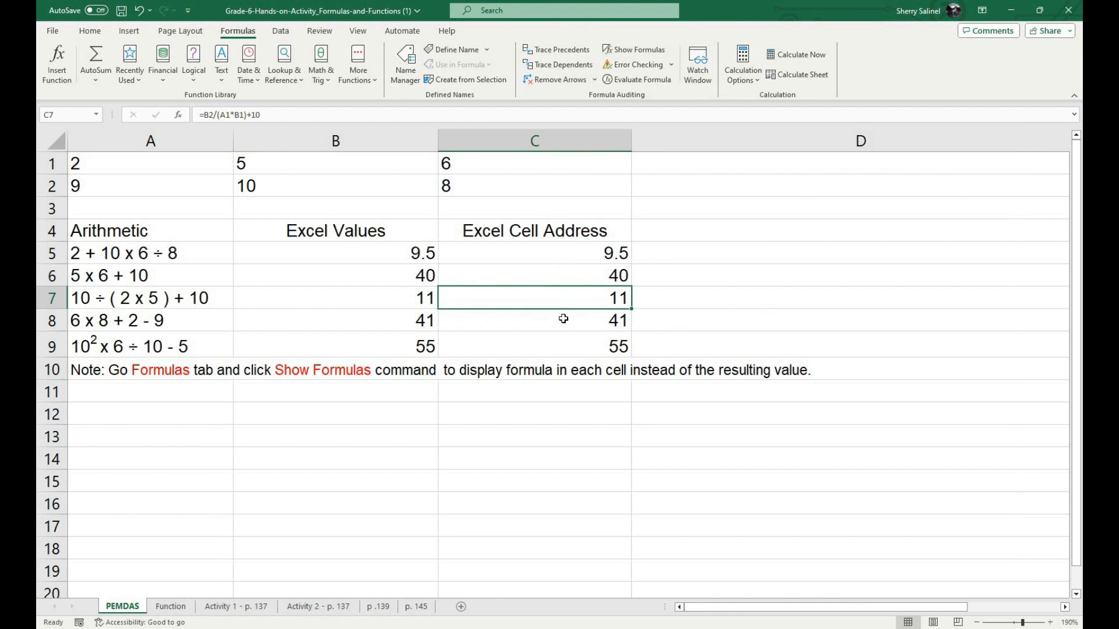
Step: Compare the results in the Excel Cell Address cells C5:C9 with those in the Excel Values cells B5:B9
{"action": "key", "text": "Up"}
{"action": "key", "text": "Up"}
{"action": "key", "text": "shift+Down"}
{"action": "key", "text": "shift+Down"}
{"action": "key", "text": "shift+Down"}
{"action": "key", "text": "shift+Down"}
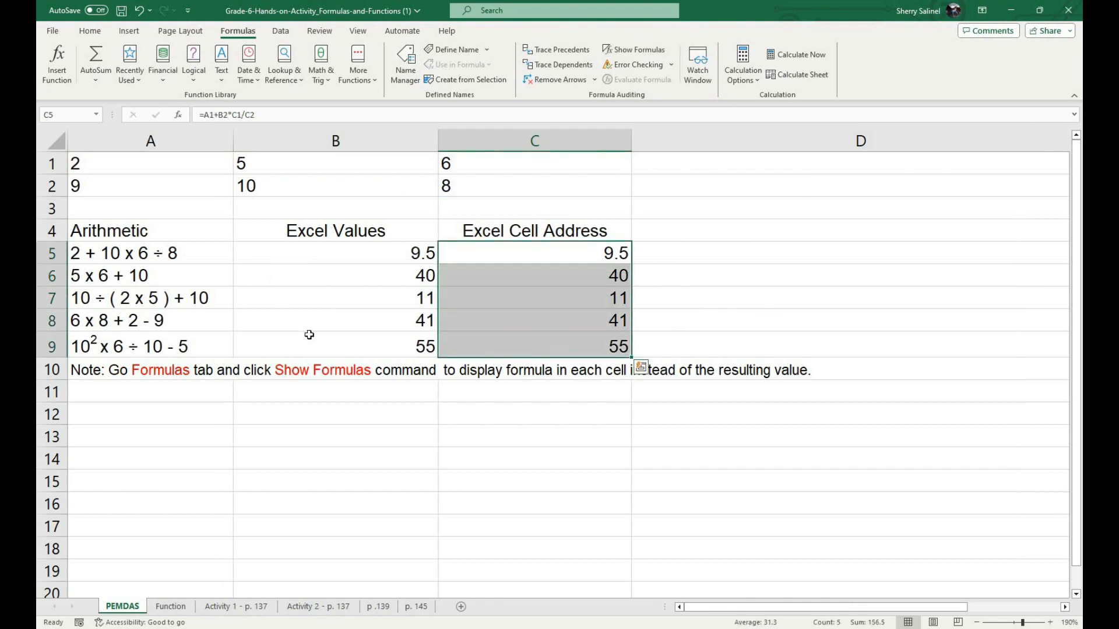
{"action": "left_click_drag", "start_coordinate": [309, 254], "coordinate": [309, 337]}
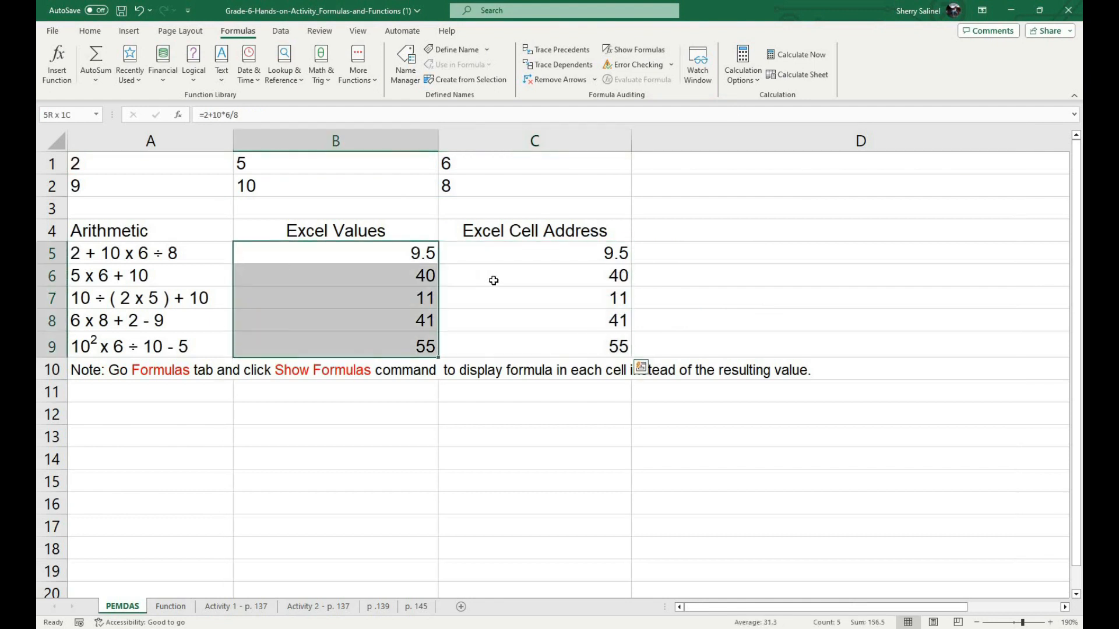
{"action": "left_click", "coordinate": [392, 256]}
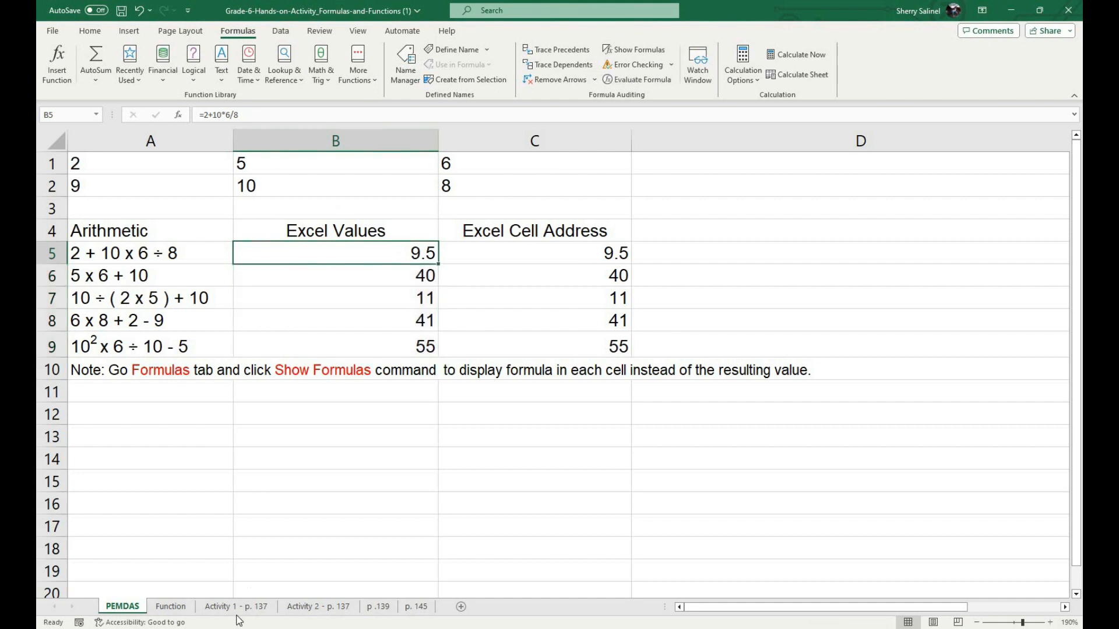
Step: Compare the arithmetic formulas on the Activity 1 - p. 137 worksheet with the Excel Values column on the PEMDAS worksheet
{"action": "left_click", "coordinate": [158, 609]}
{"action": "left_click", "coordinate": [240, 610]}
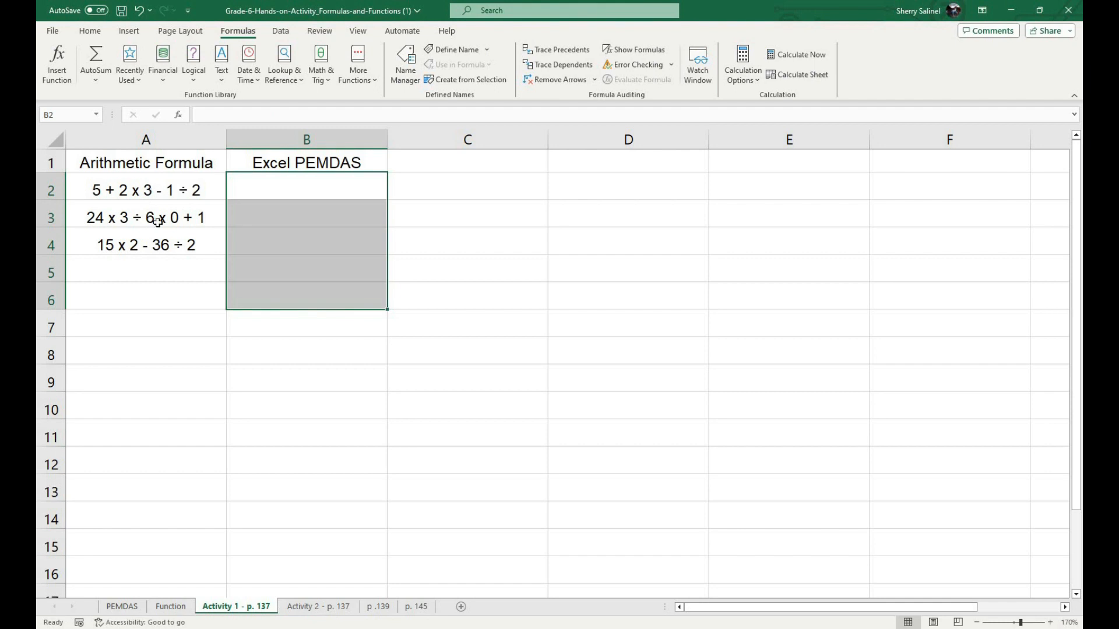
{"action": "left_click_drag", "start_coordinate": [146, 189], "coordinate": [146, 271]}
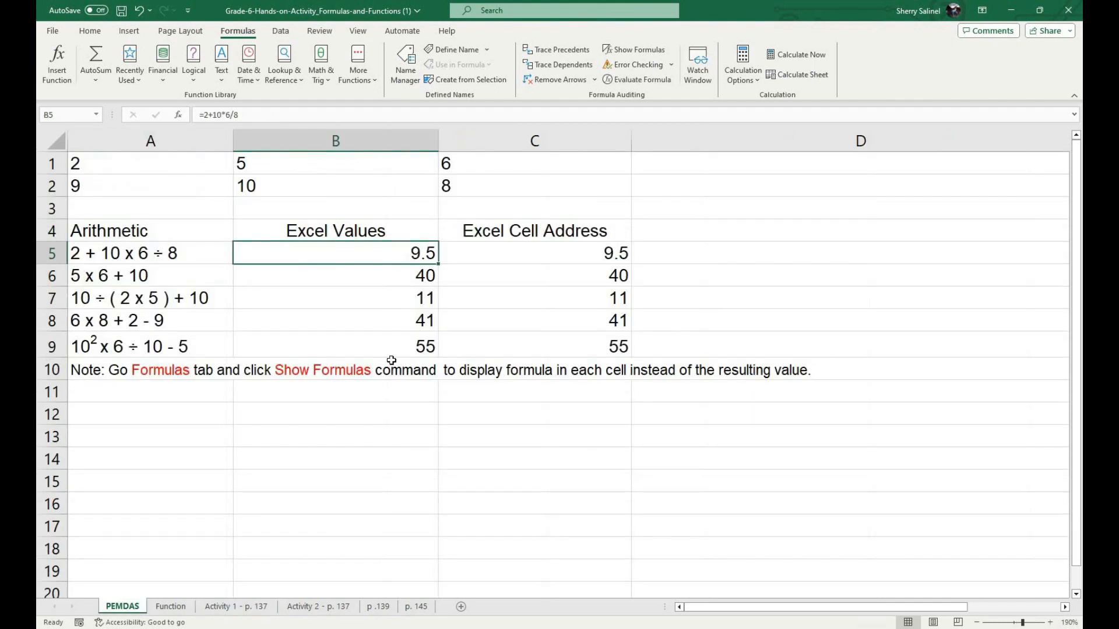
{"action": "key", "text": "shift+Down"}
{"action": "key", "text": "shift+Down"}
{"action": "key", "text": "shift+Down"}
{"action": "key", "text": "shift+Down"}
{"action": "key", "text": "shift+Down"}
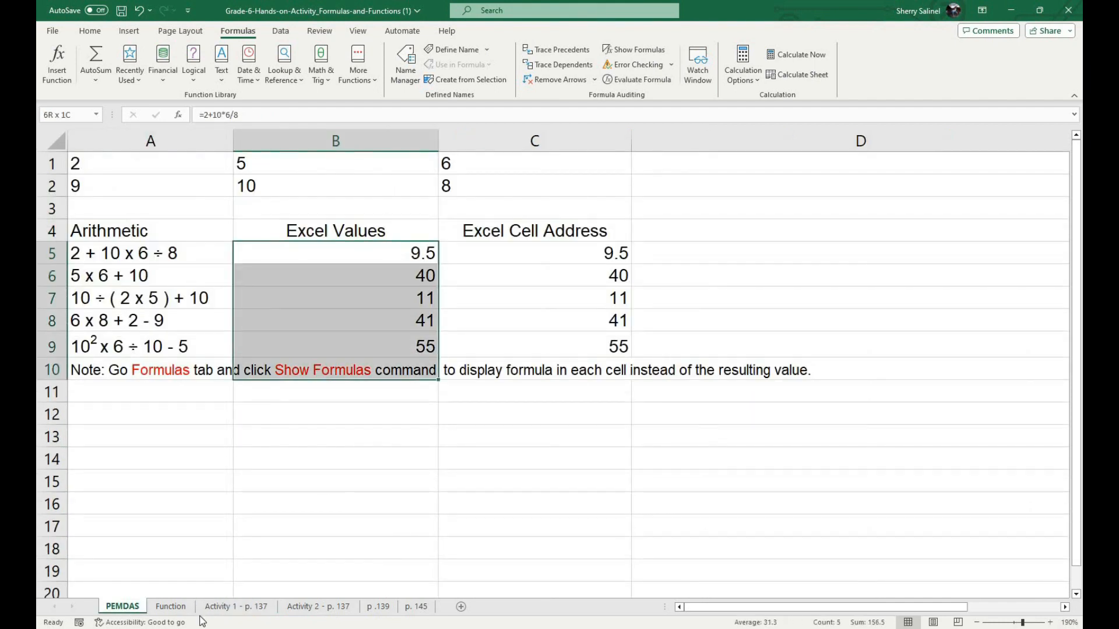
{"action": "left_click", "coordinate": [234, 607]}
{"action": "left_click", "coordinate": [304, 610]}
{"action": "left_click", "coordinate": [225, 611]}
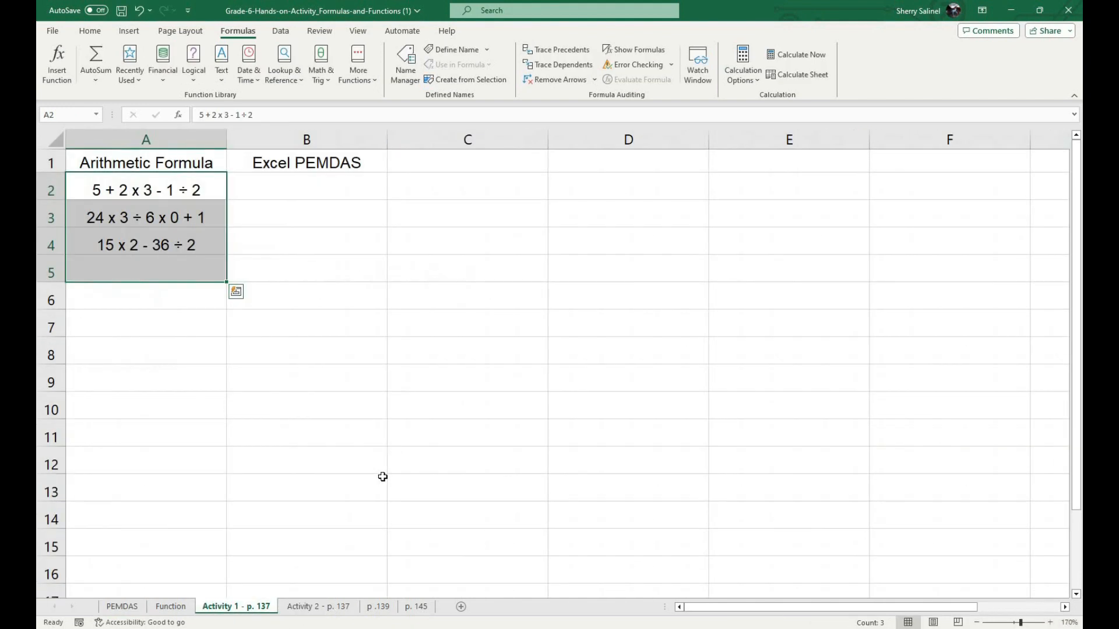
{"action": "left_click", "coordinate": [313, 407]}
Step: Review the numbers in A1:C3, the answer cells E7:E10 and the row 6 sample formula on the Activity 2 - p. 137 worksheet
{"action": "left_click", "coordinate": [315, 608]}
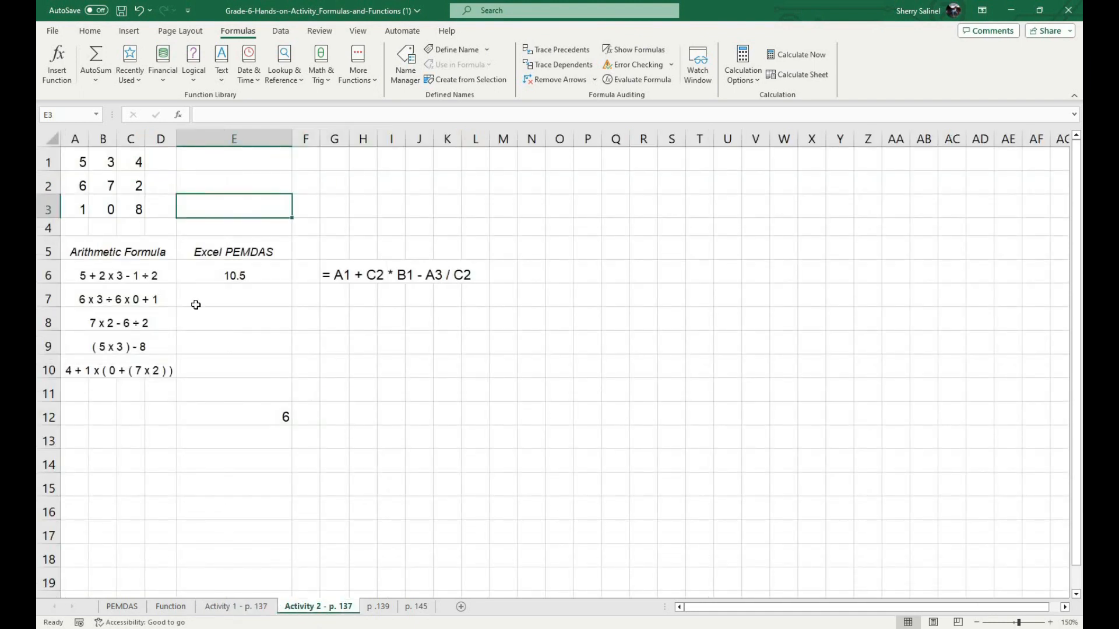
{"action": "left_click_drag", "start_coordinate": [85, 160], "coordinate": [167, 242]}
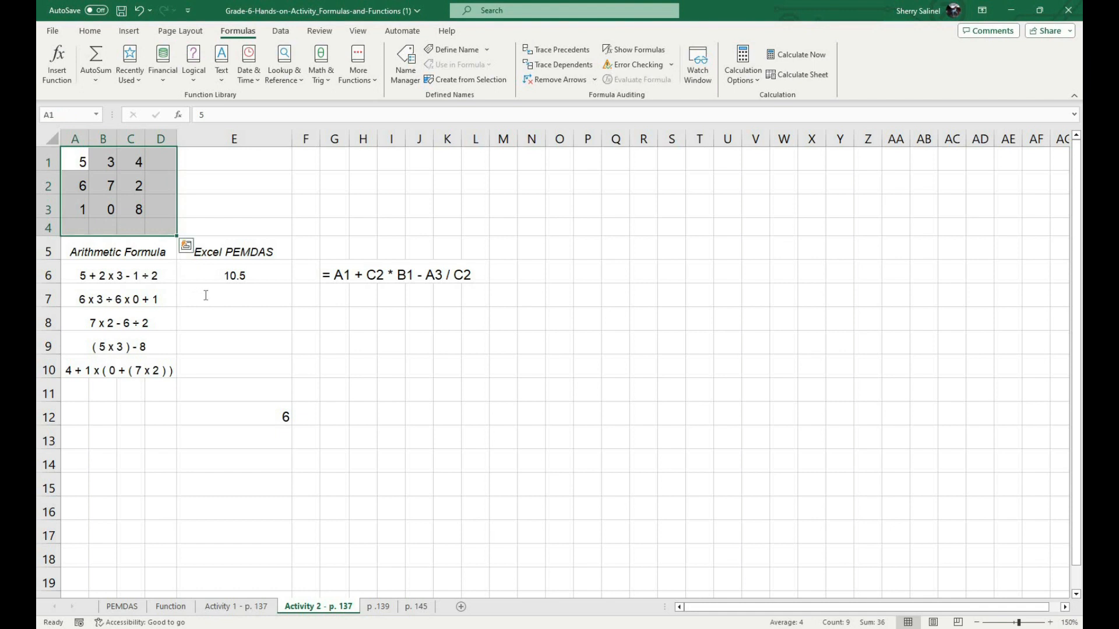
{"action": "double_click", "coordinate": [236, 295]}
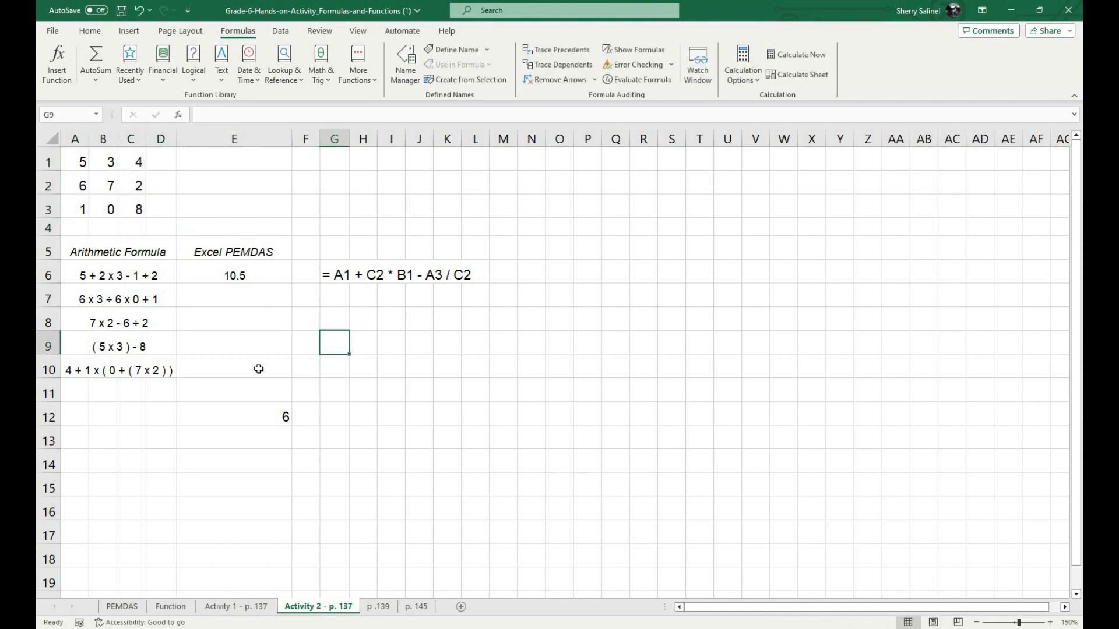
{"action": "left_click_drag", "start_coordinate": [251, 296], "coordinate": [249, 367]}
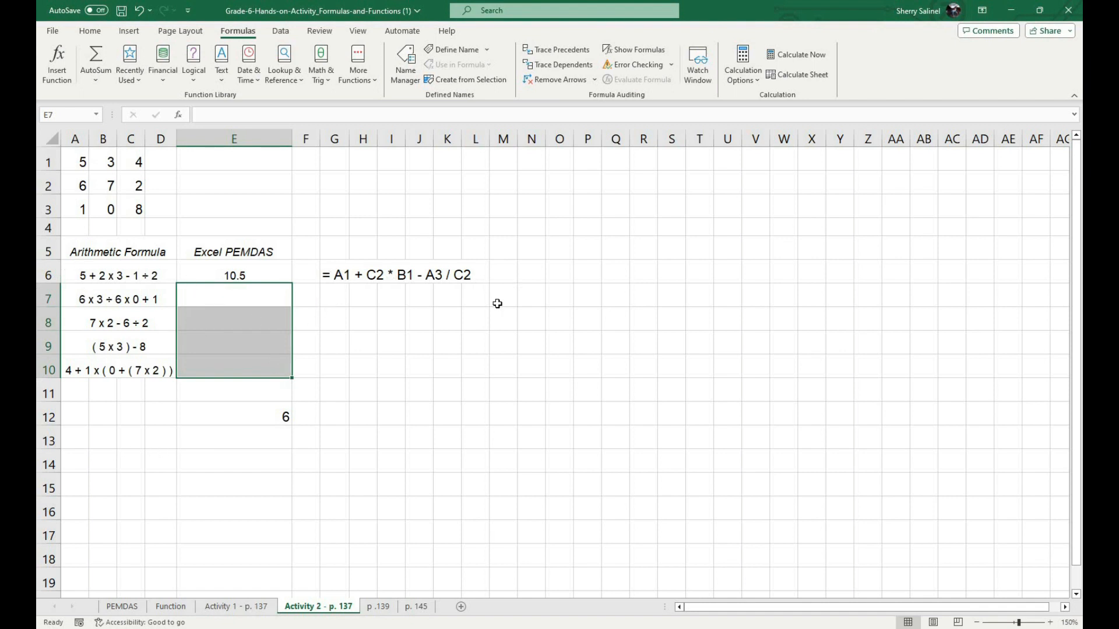
{"action": "left_click_drag", "start_coordinate": [334, 275], "coordinate": [500, 276]}
{"action": "left_click", "coordinate": [469, 397]}
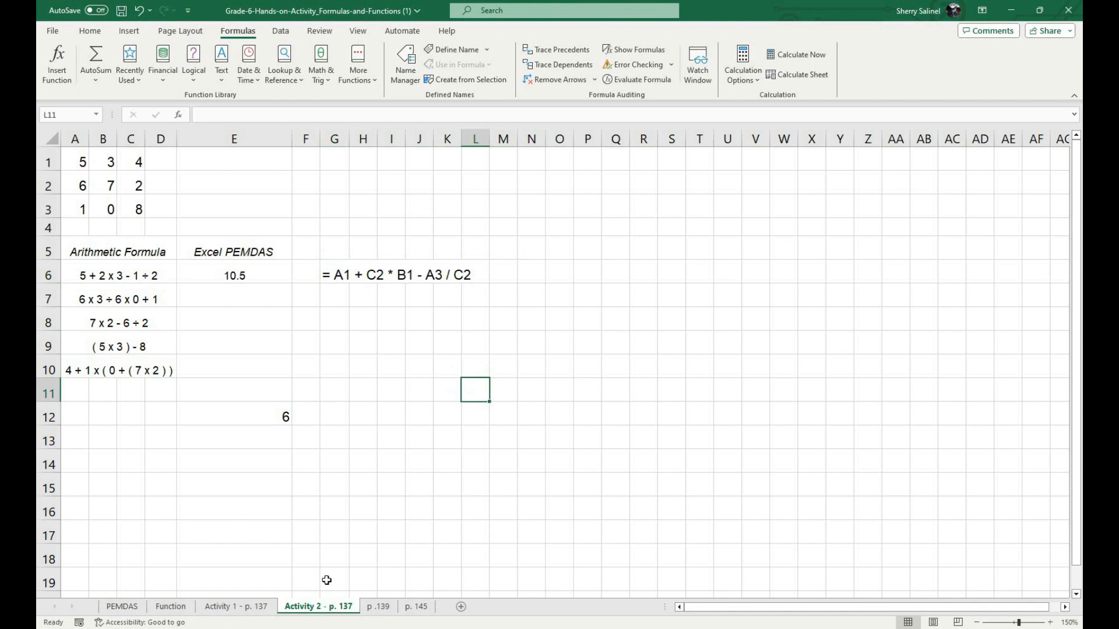
Step: Look through the p .139 and p. 145 worksheets, checking them against Activity 2 - p. 137
{"action": "left_click", "coordinate": [379, 607]}
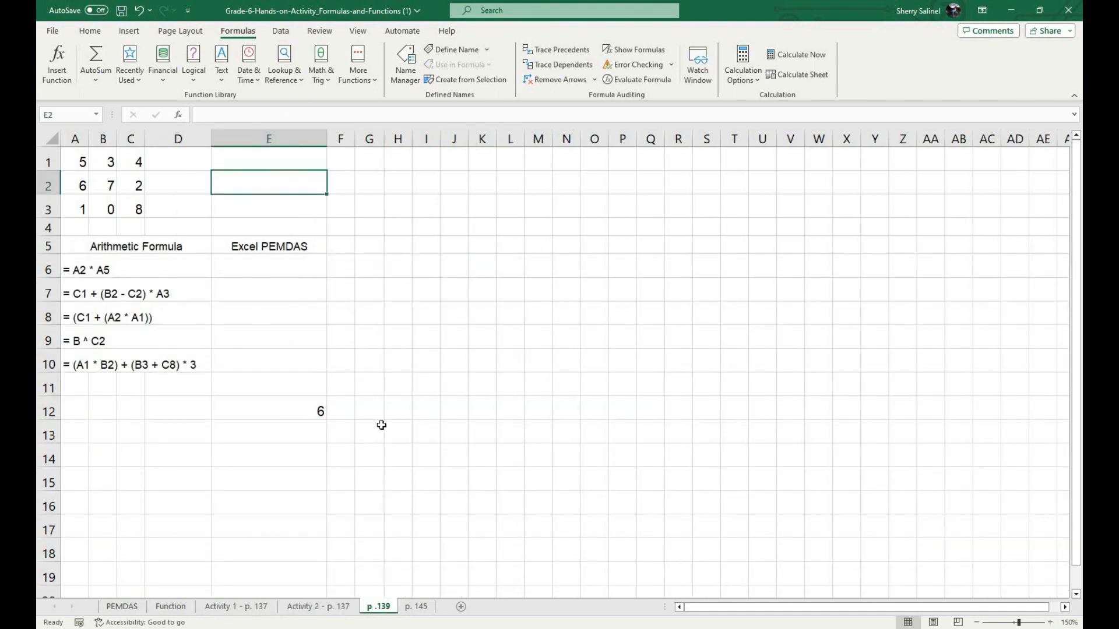
{"action": "left_click", "coordinate": [311, 607]}
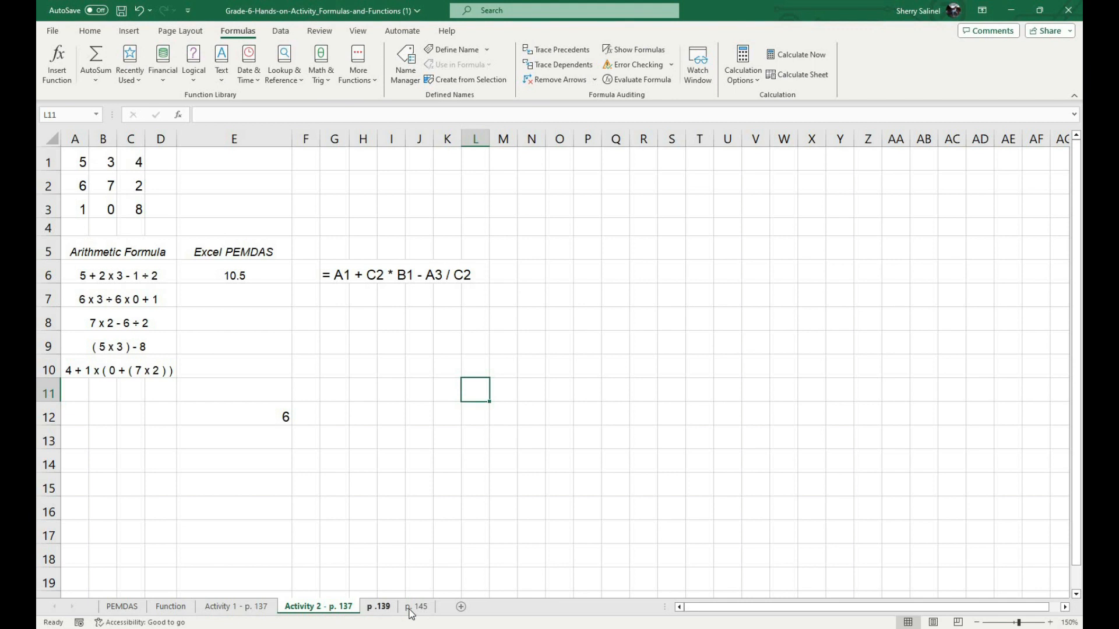
{"action": "left_click", "coordinate": [378, 608]}
{"action": "key", "text": "ctrl+Page_Down"}
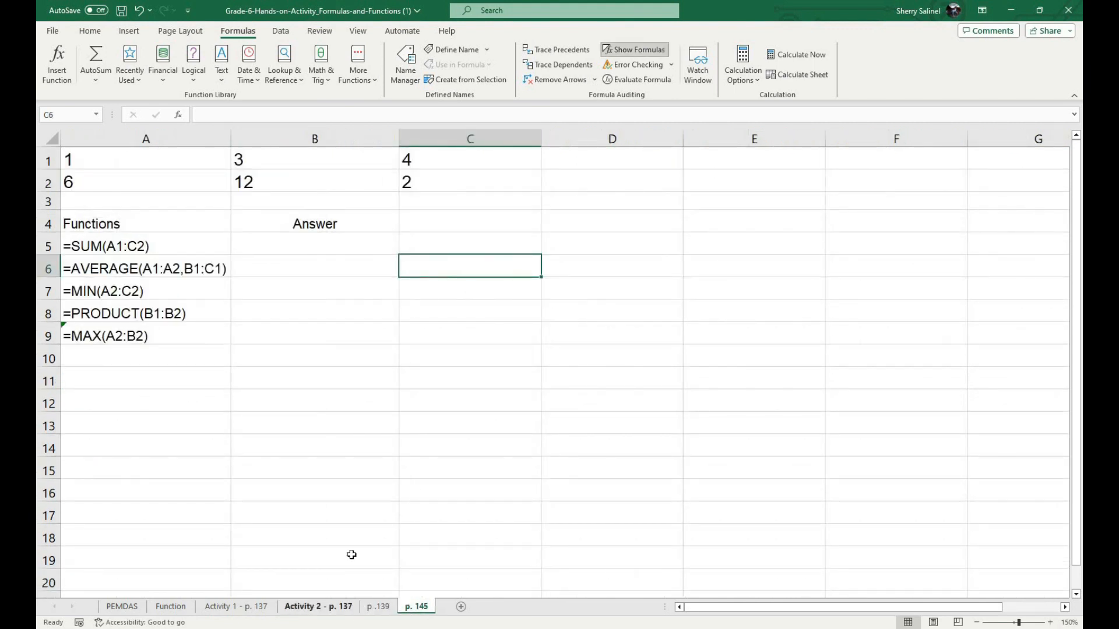
{"action": "left_click", "coordinate": [379, 608]}
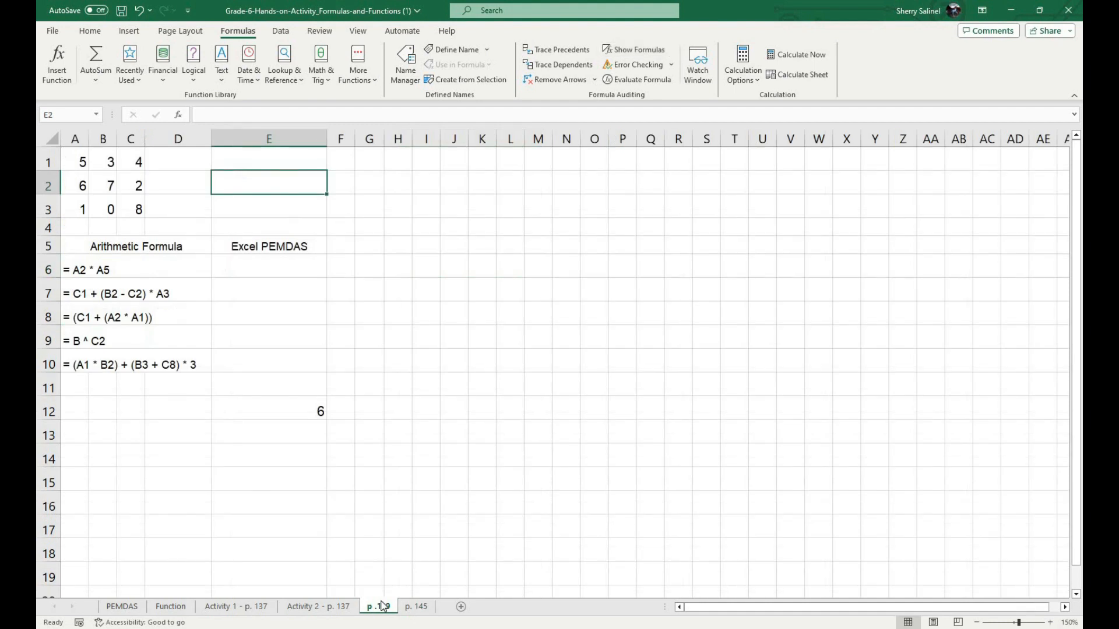
Step: Review the numbers in A1:C2, the listed functions and the empty Answer cells below B4 on the p. 145 worksheet
{"action": "left_click", "coordinate": [417, 606]}
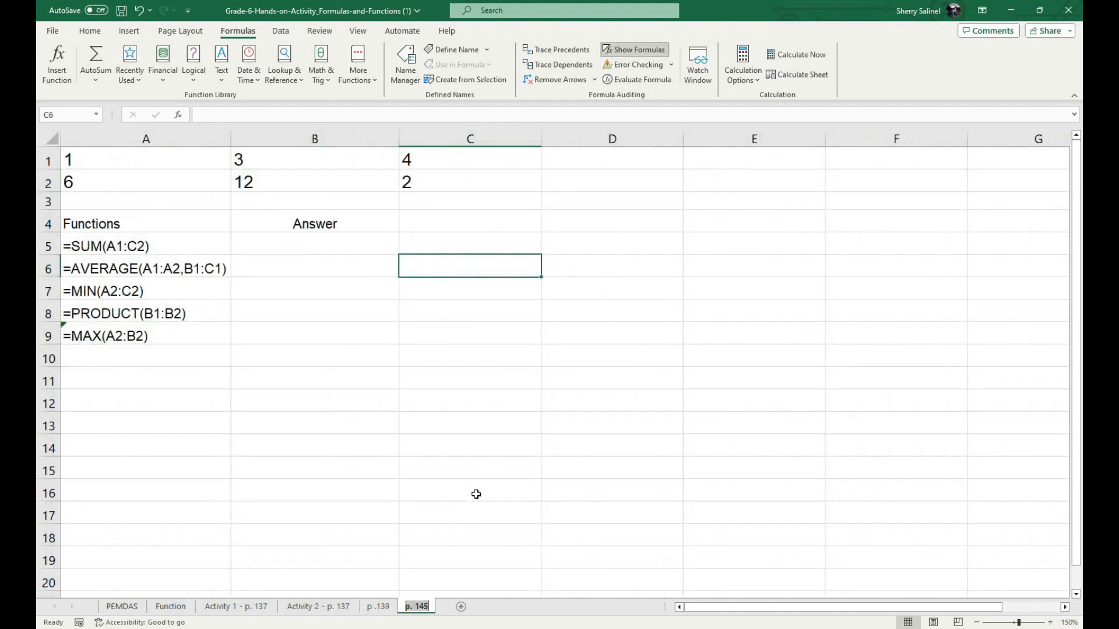
{"action": "key", "text": "Down"}
{"action": "key", "text": "Down"}
{"action": "key", "text": "Down"}
{"action": "key", "text": "Down"}
{"action": "key", "text": "Down"}
{"action": "key", "text": "Down"}
{"action": "key", "text": "Down"}
{"action": "key", "text": "Down"}
{"action": "key", "text": "Down"}
{"action": "key", "text": "Down"}
{"action": "left_click_drag", "start_coordinate": [101, 160], "coordinate": [515, 190]}
{"action": "left_click_drag", "start_coordinate": [318, 245], "coordinate": [318, 357]}
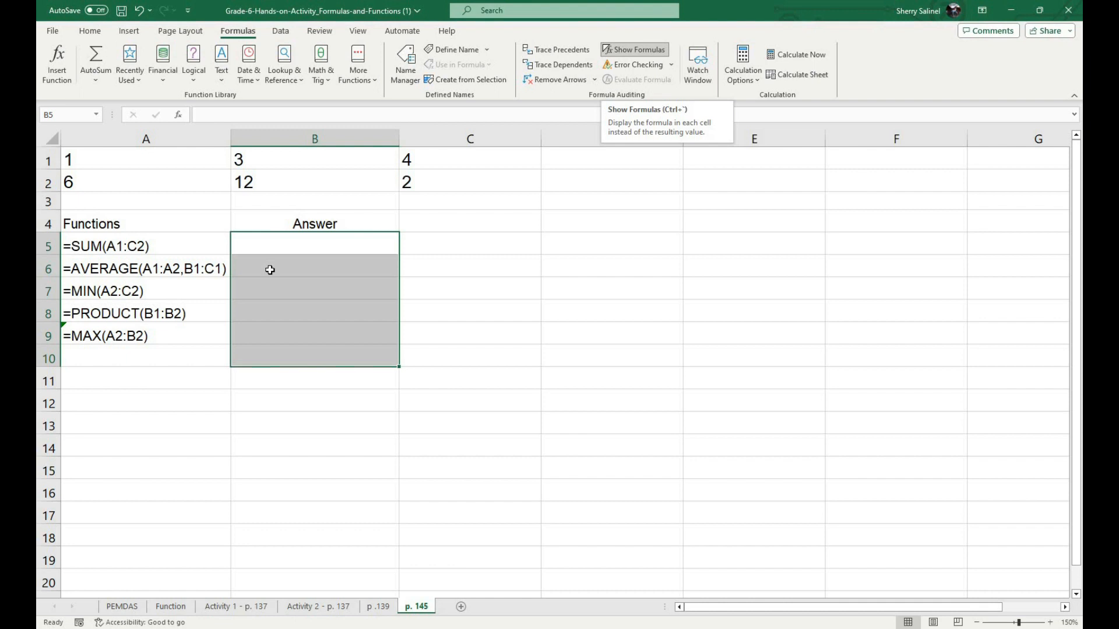
Step: Turn off the formula display on the p. 145 worksheet and examine the function results in A5:A9
{"action": "left_click", "coordinate": [636, 51]}
{"action": "left_click", "coordinate": [469, 390]}
{"action": "left_click_drag", "start_coordinate": [108, 243], "coordinate": [192, 354]}
{"action": "left_click", "coordinate": [103, 241]}
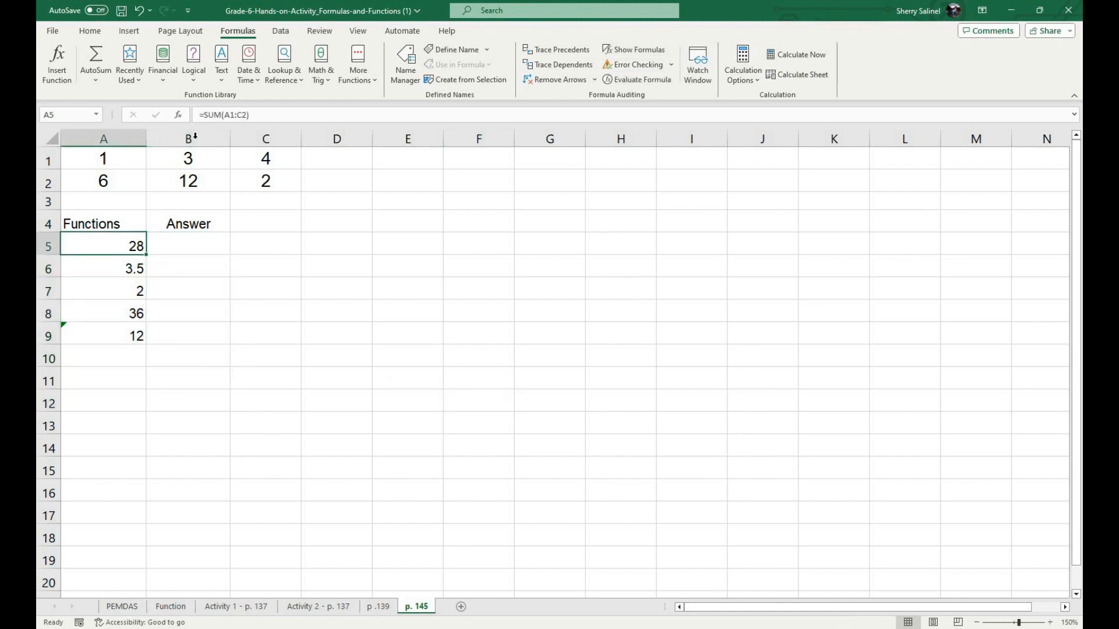
{"action": "left_click", "coordinate": [271, 113]}
{"action": "left_click_drag", "start_coordinate": [271, 114], "coordinate": [205, 115]}
{"action": "left_click", "coordinate": [208, 307]}
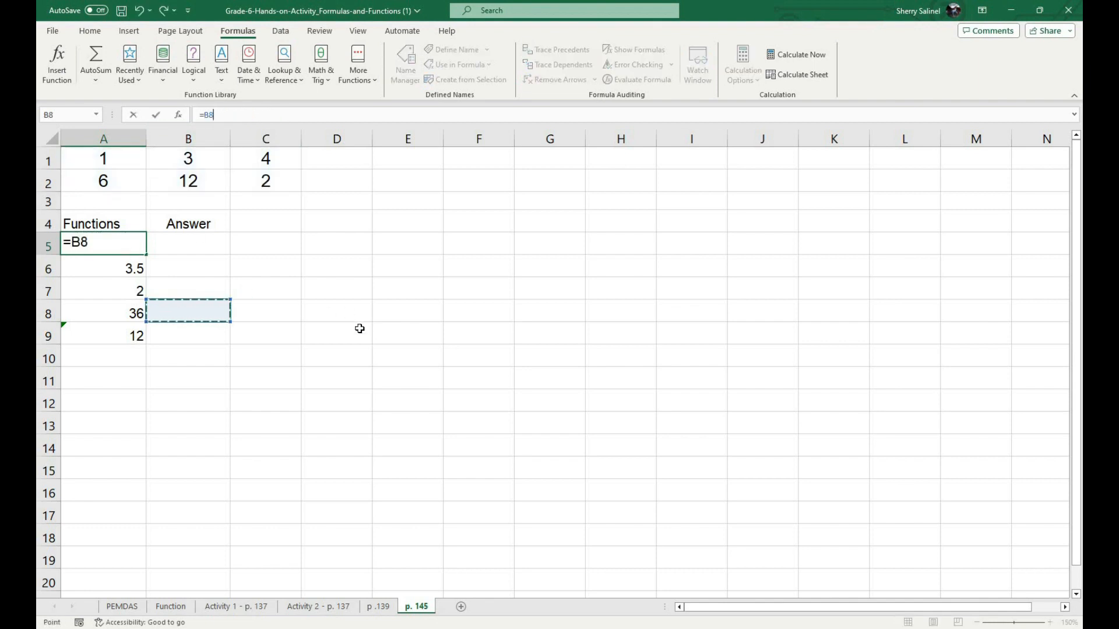
{"action": "key", "text": "Escape"}
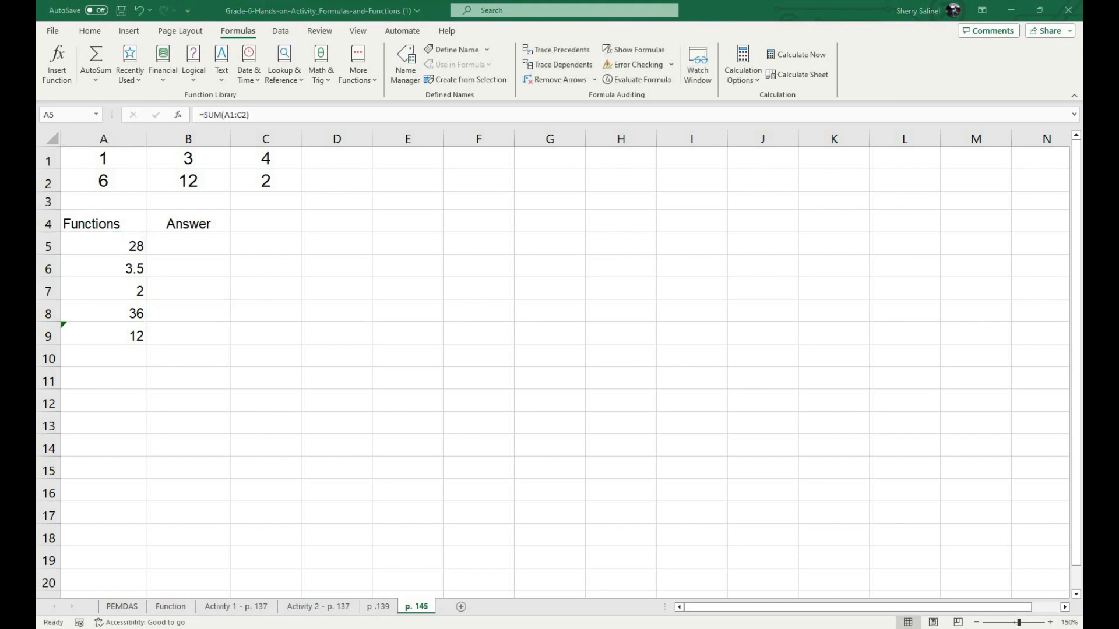
Step: Try to replace the SUM formula in cell A5 with the reference =B5
{"action": "left_click", "coordinate": [106, 243]}
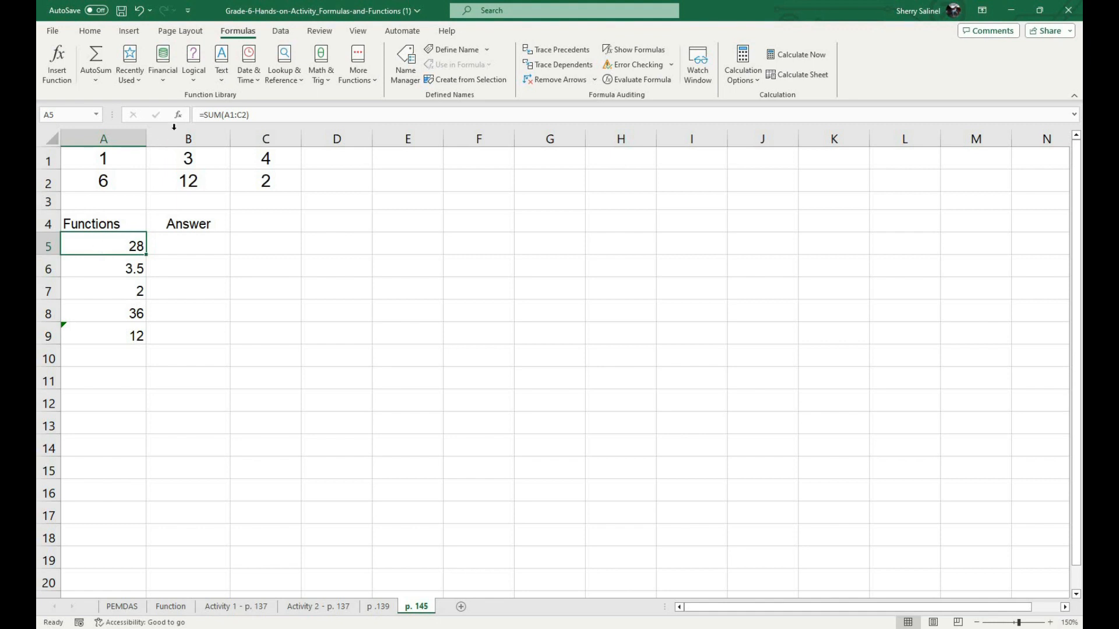
{"action": "left_click", "coordinate": [301, 113]}
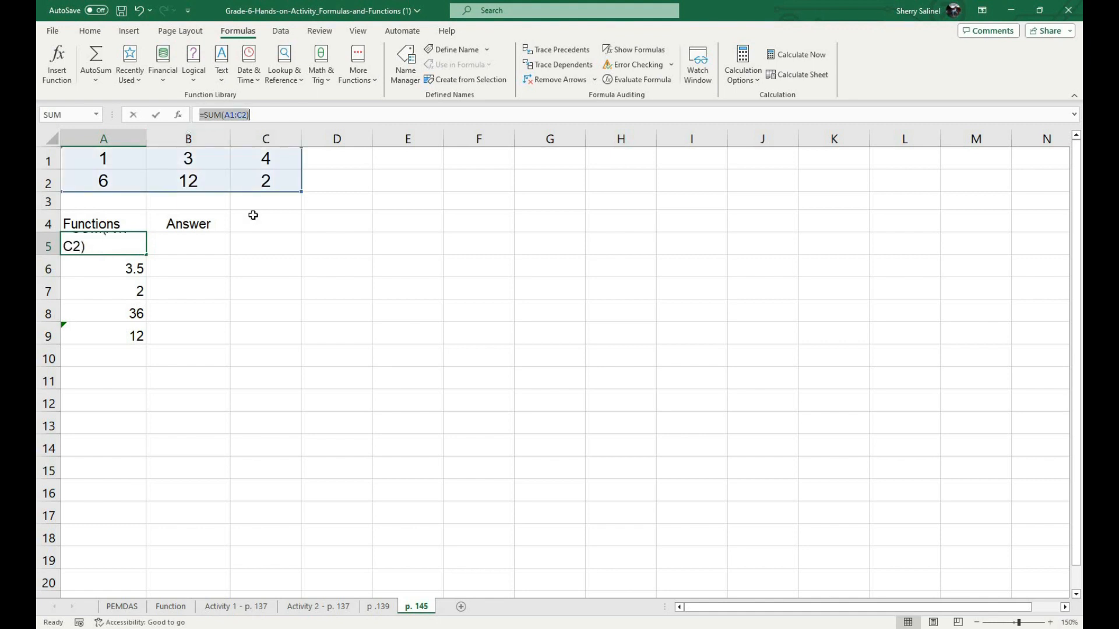
{"action": "type", "text": "="}
{"action": "left_click", "coordinate": [191, 244]}
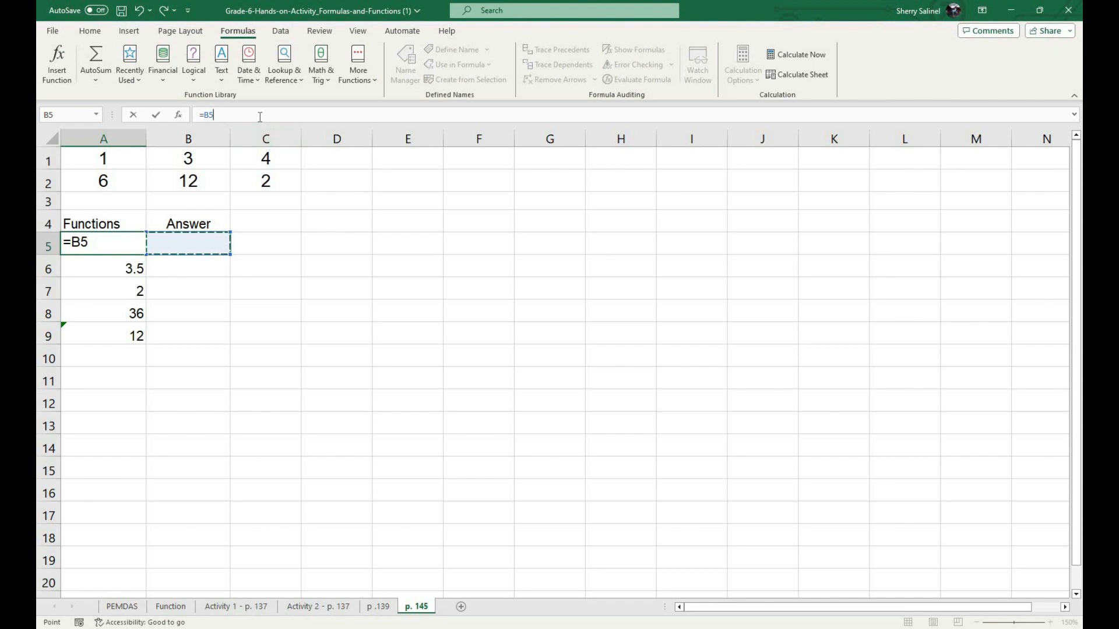
{"action": "key", "text": "F2"}
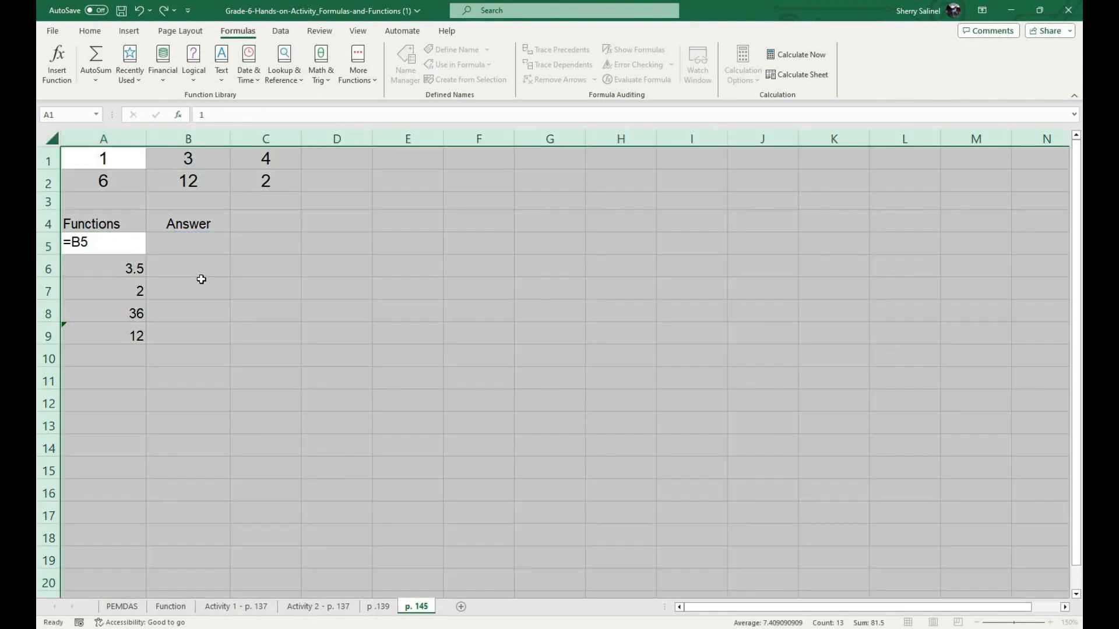
{"action": "left_click", "coordinate": [198, 287]}
{"action": "left_click", "coordinate": [168, 252]}
{"action": "left_click", "coordinate": [138, 243]}
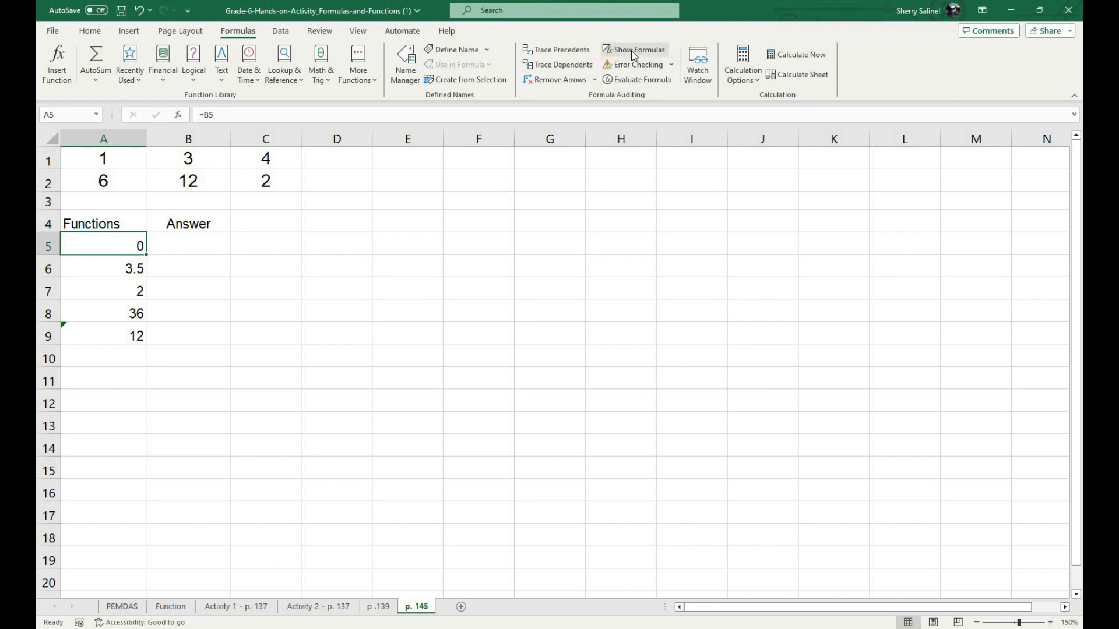
Step: Turn the formula display back on and undo the last change to cell A5
{"action": "key", "text": "ctrl+grave"}
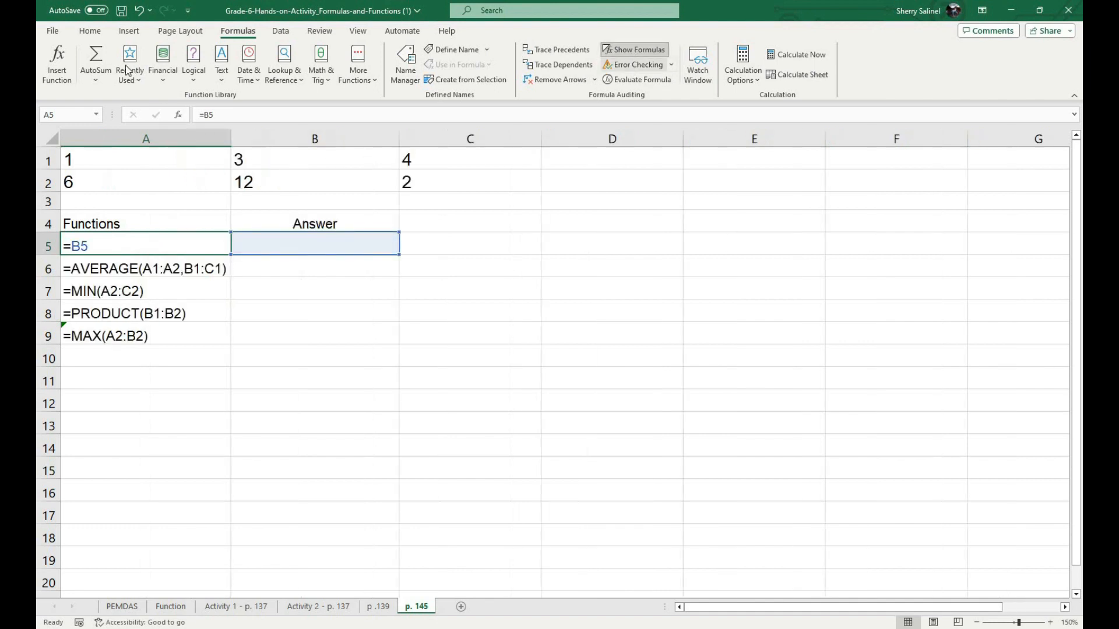
{"action": "left_click", "coordinate": [142, 12]}
{"action": "left_click", "coordinate": [304, 380]}
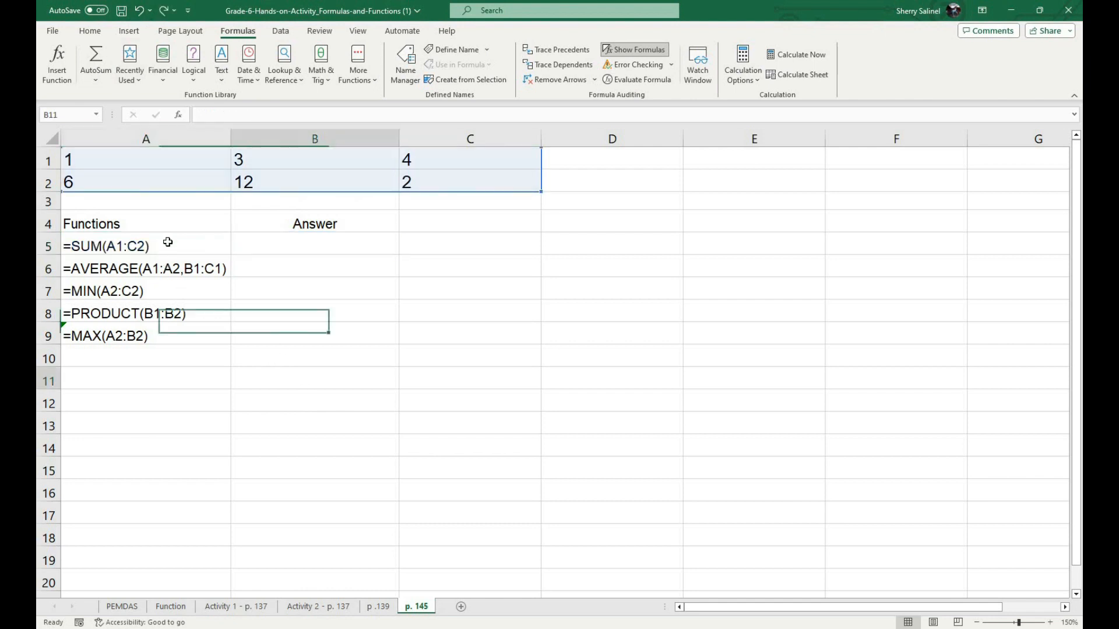
Step: Compare the SUM formula in A5 with its answer cell B5 and review the Answer range B5:B9
{"action": "left_click", "coordinate": [201, 248]}
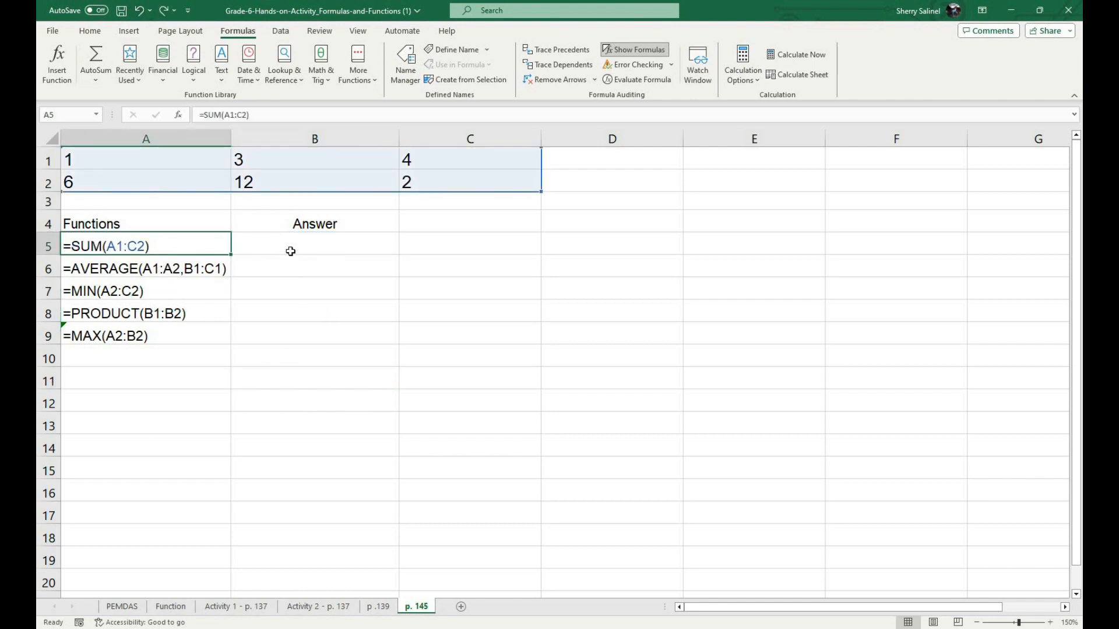
{"action": "left_click", "coordinate": [294, 246]}
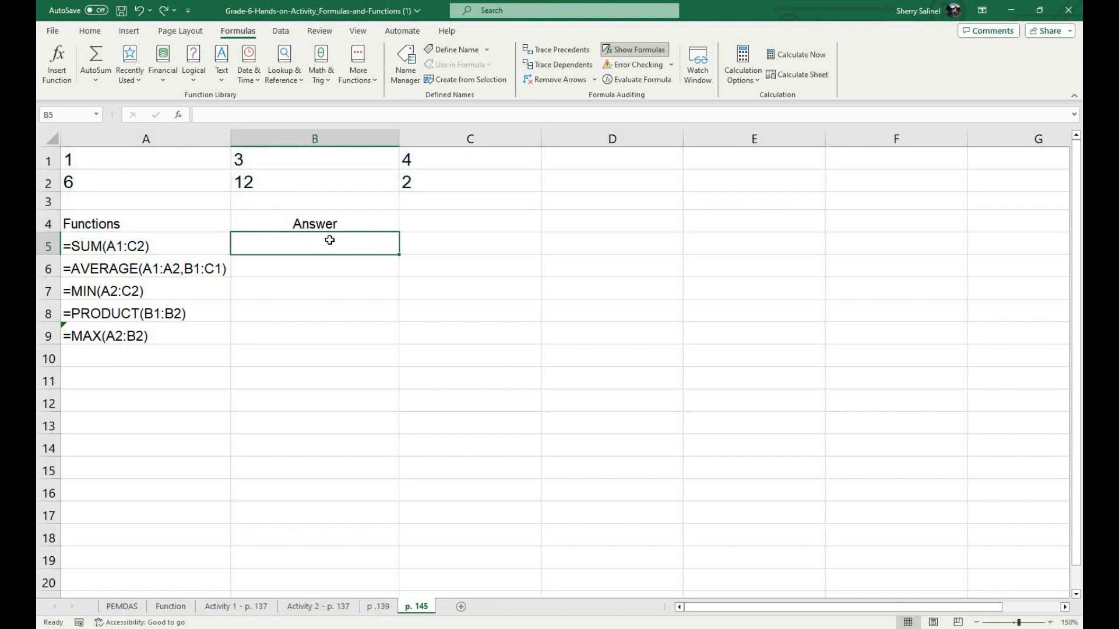
{"action": "left_click_drag", "start_coordinate": [322, 248], "coordinate": [322, 333]}
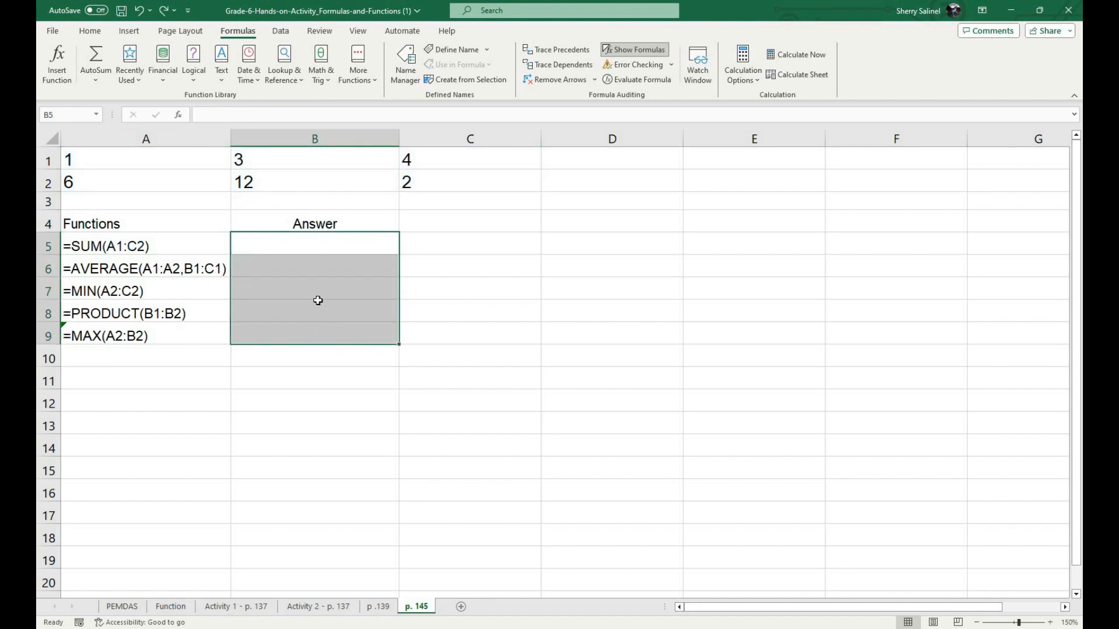
{"action": "left_click", "coordinate": [315, 243]}
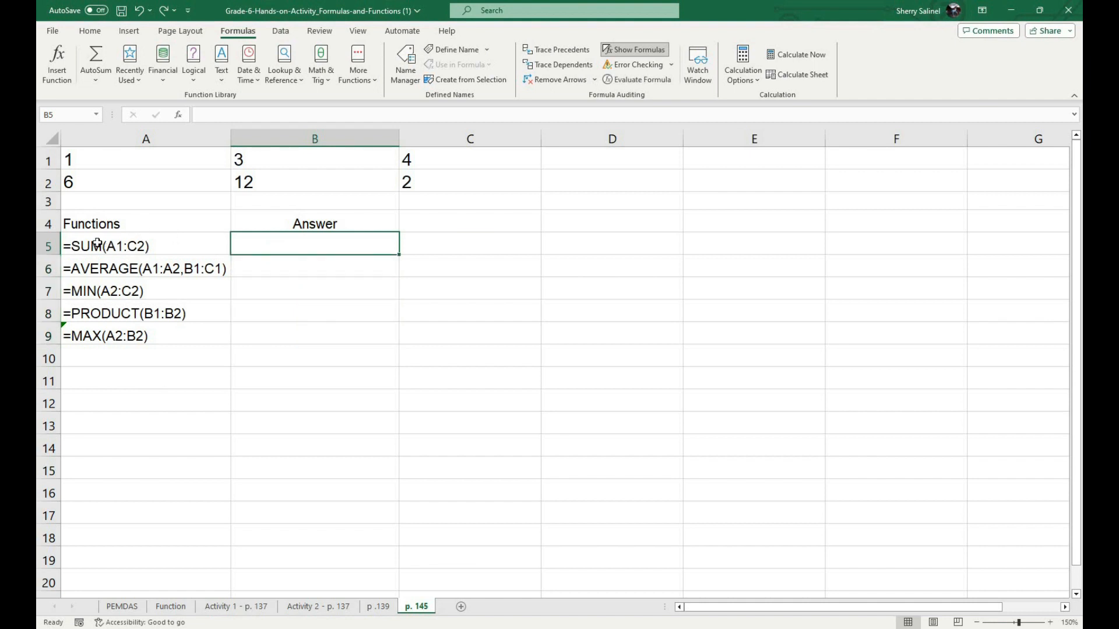
{"action": "left_click", "coordinate": [163, 245]}
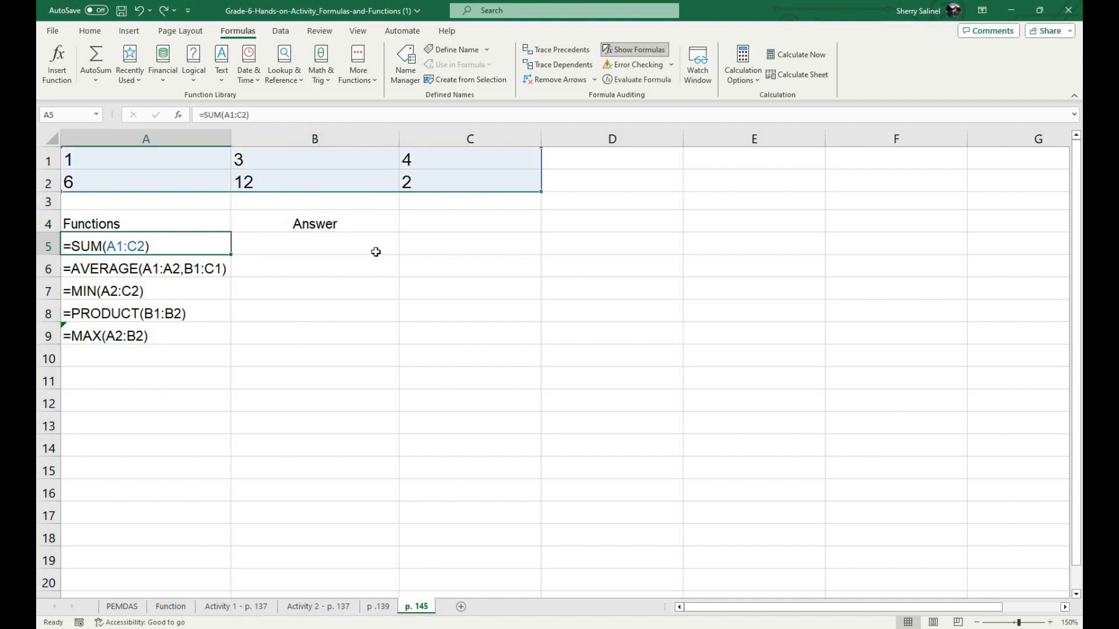
{"action": "left_click", "coordinate": [294, 255]}
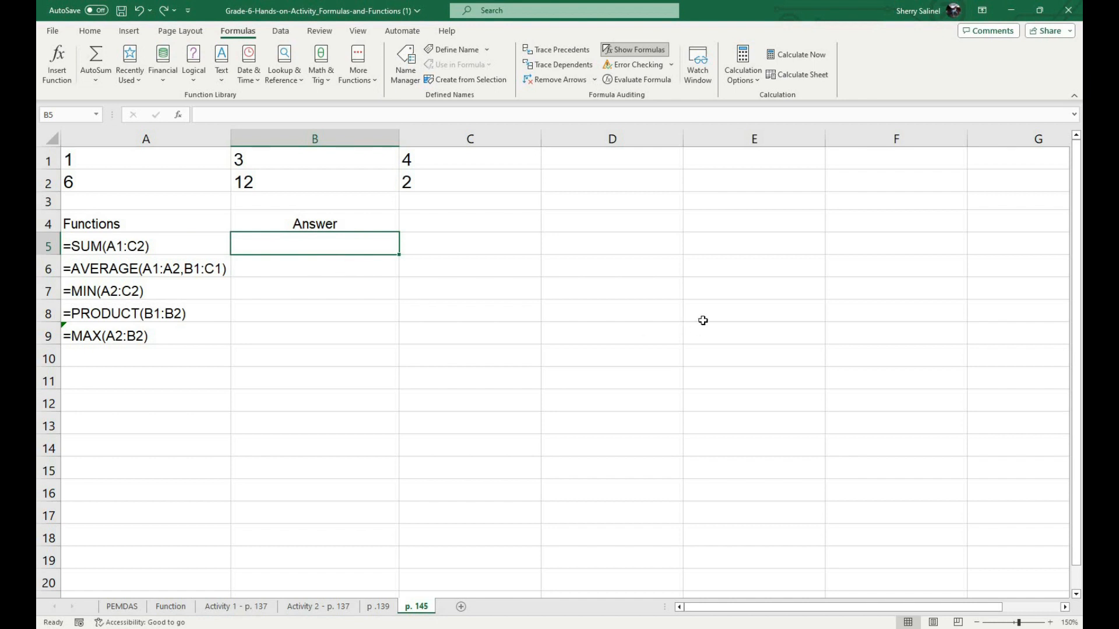
{"action": "left_click", "coordinate": [437, 463]}
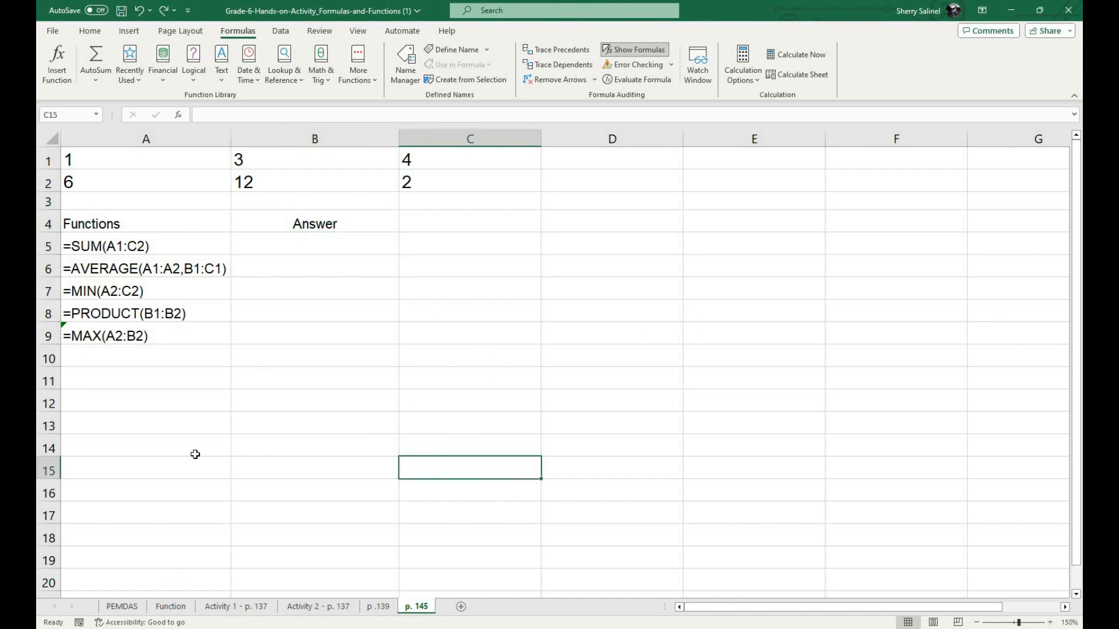